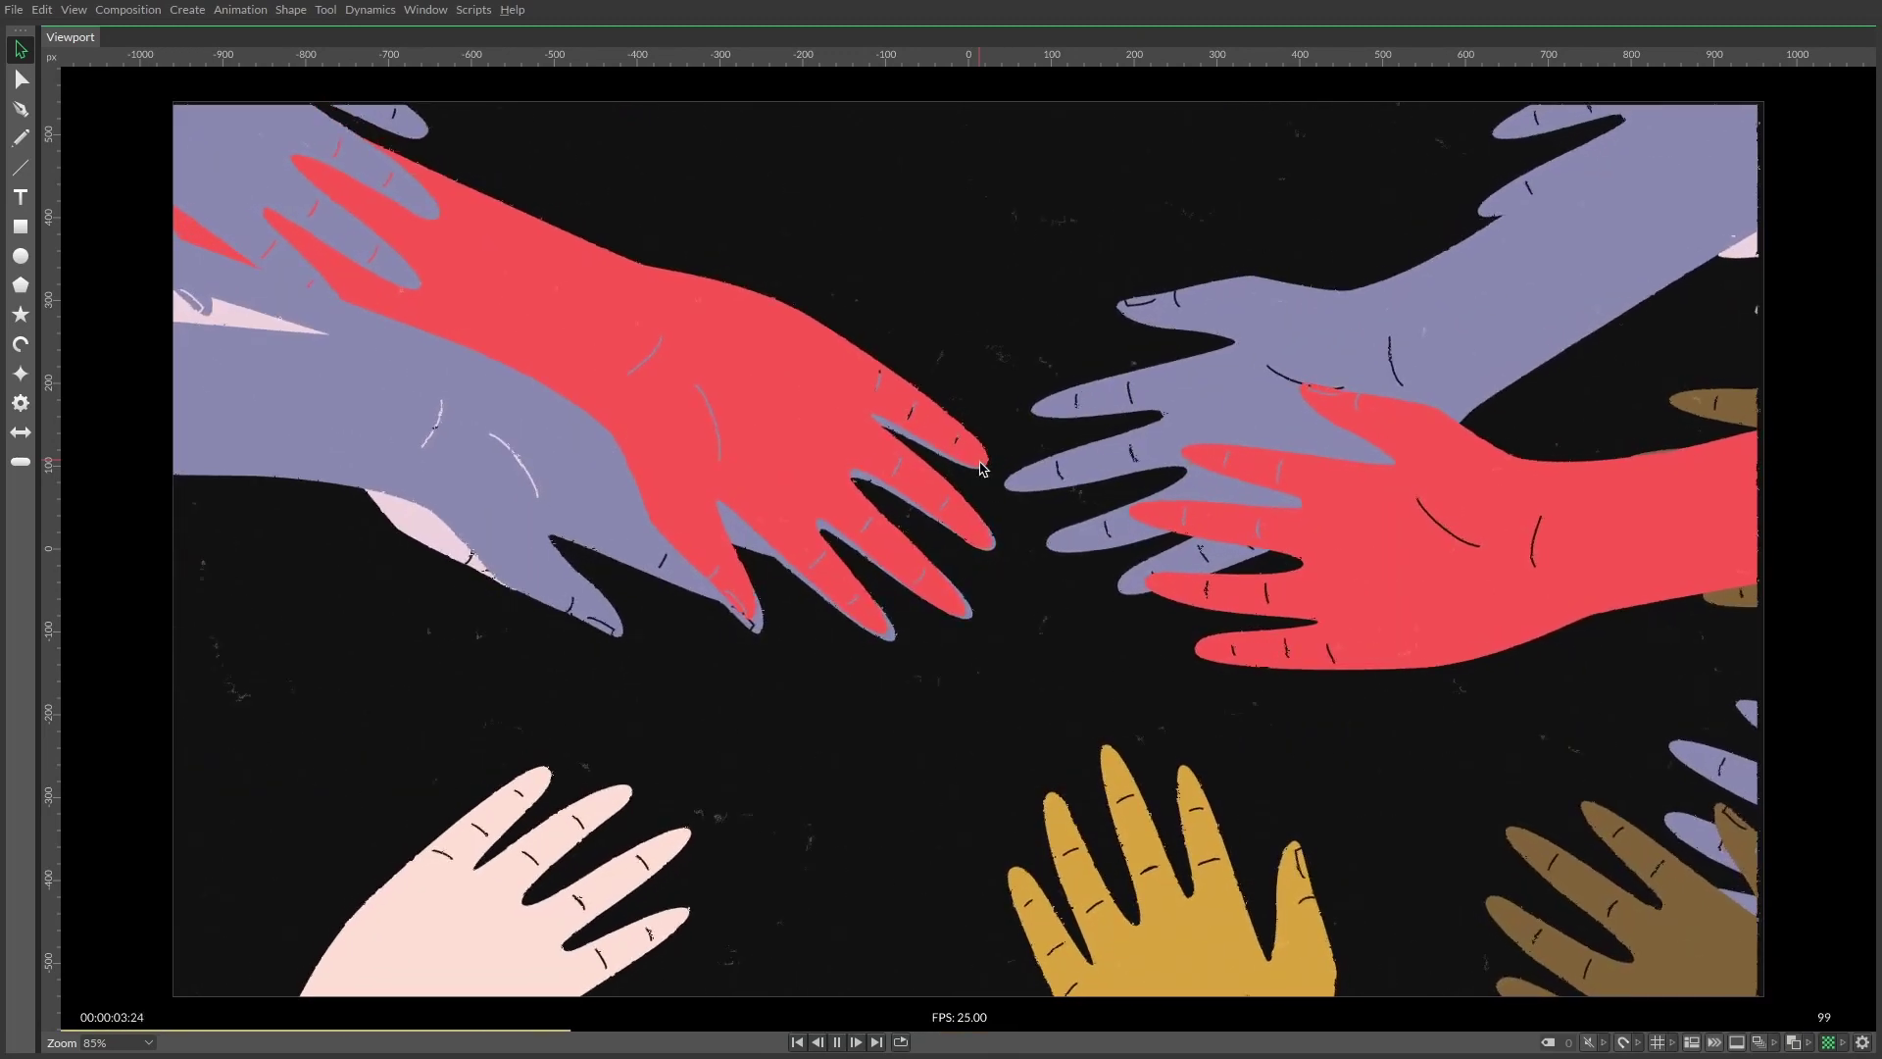
Step: Zoom the viewport in and out to inspect the wobbling red circle in Composition 14
{"action": "scroll", "coordinate": [982, 468], "scroll_direction": "up", "scroll_amount": 3}
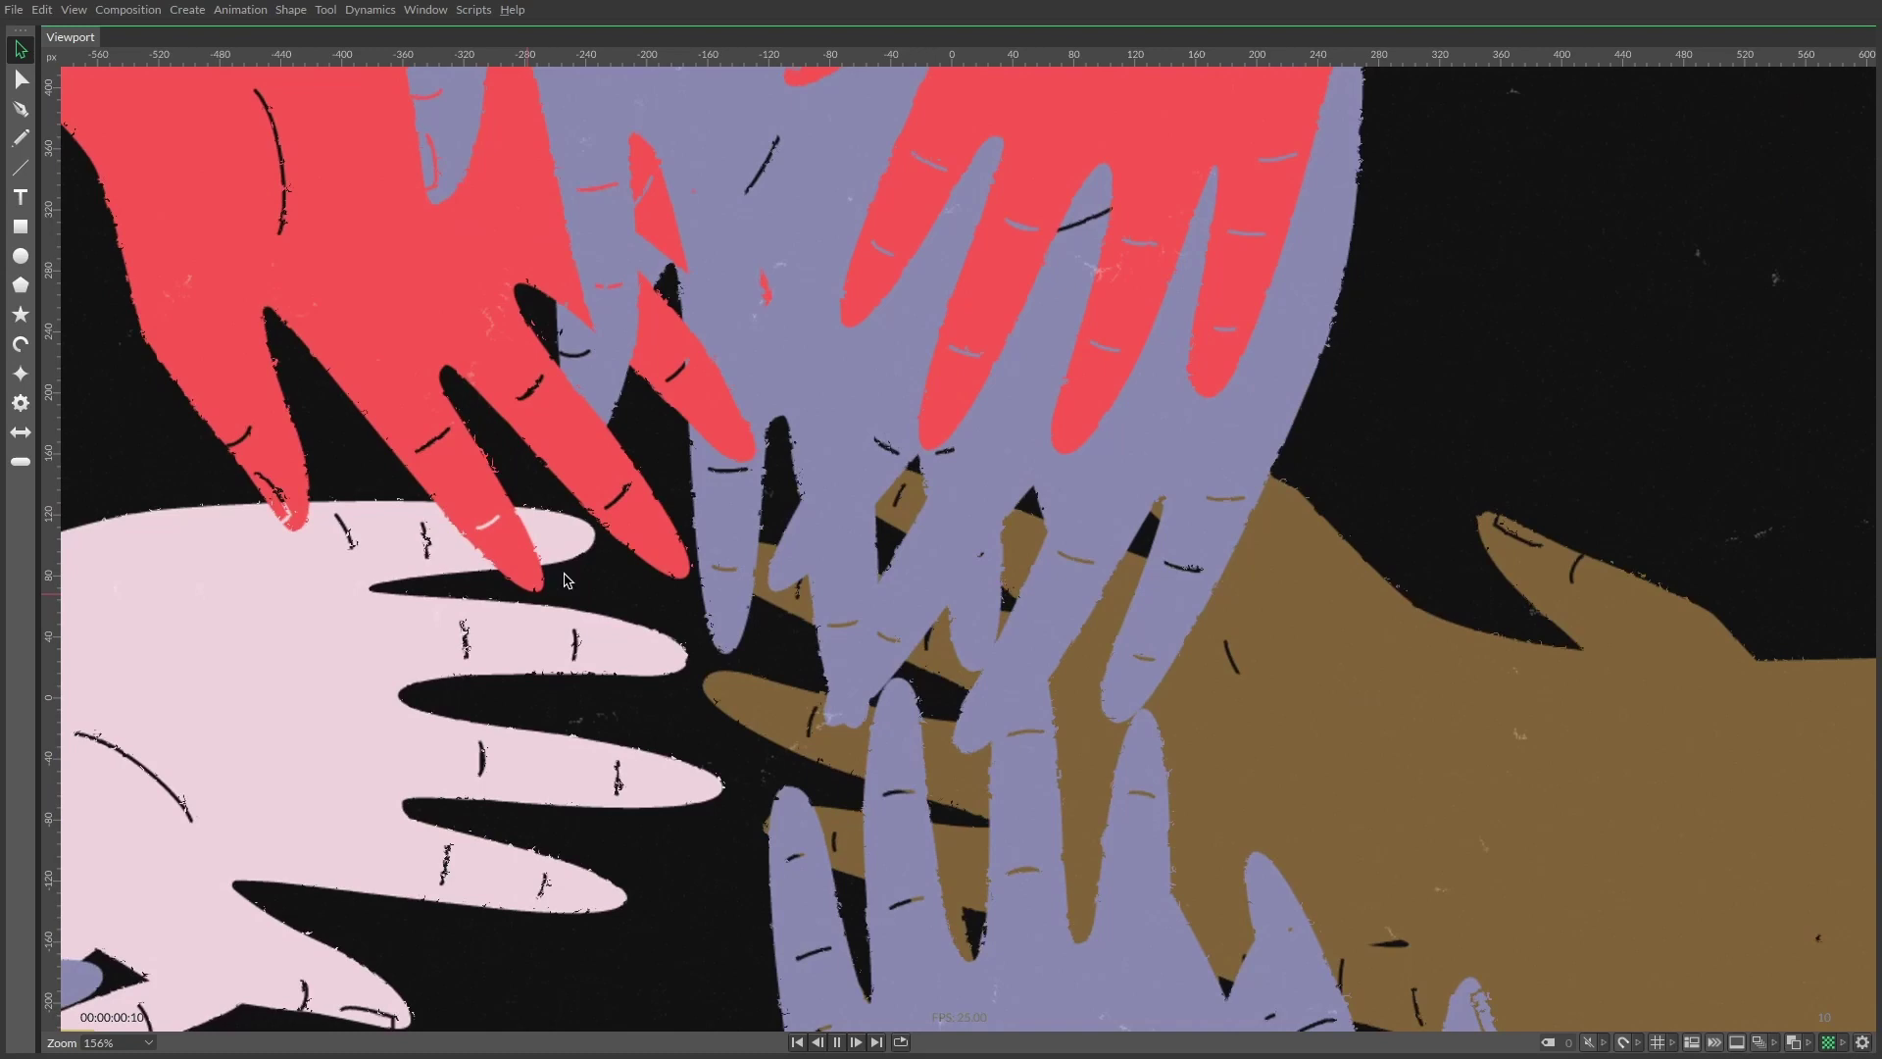
{"action": "scroll", "coordinate": [564, 580], "scroll_direction": "down", "scroll_amount": 5}
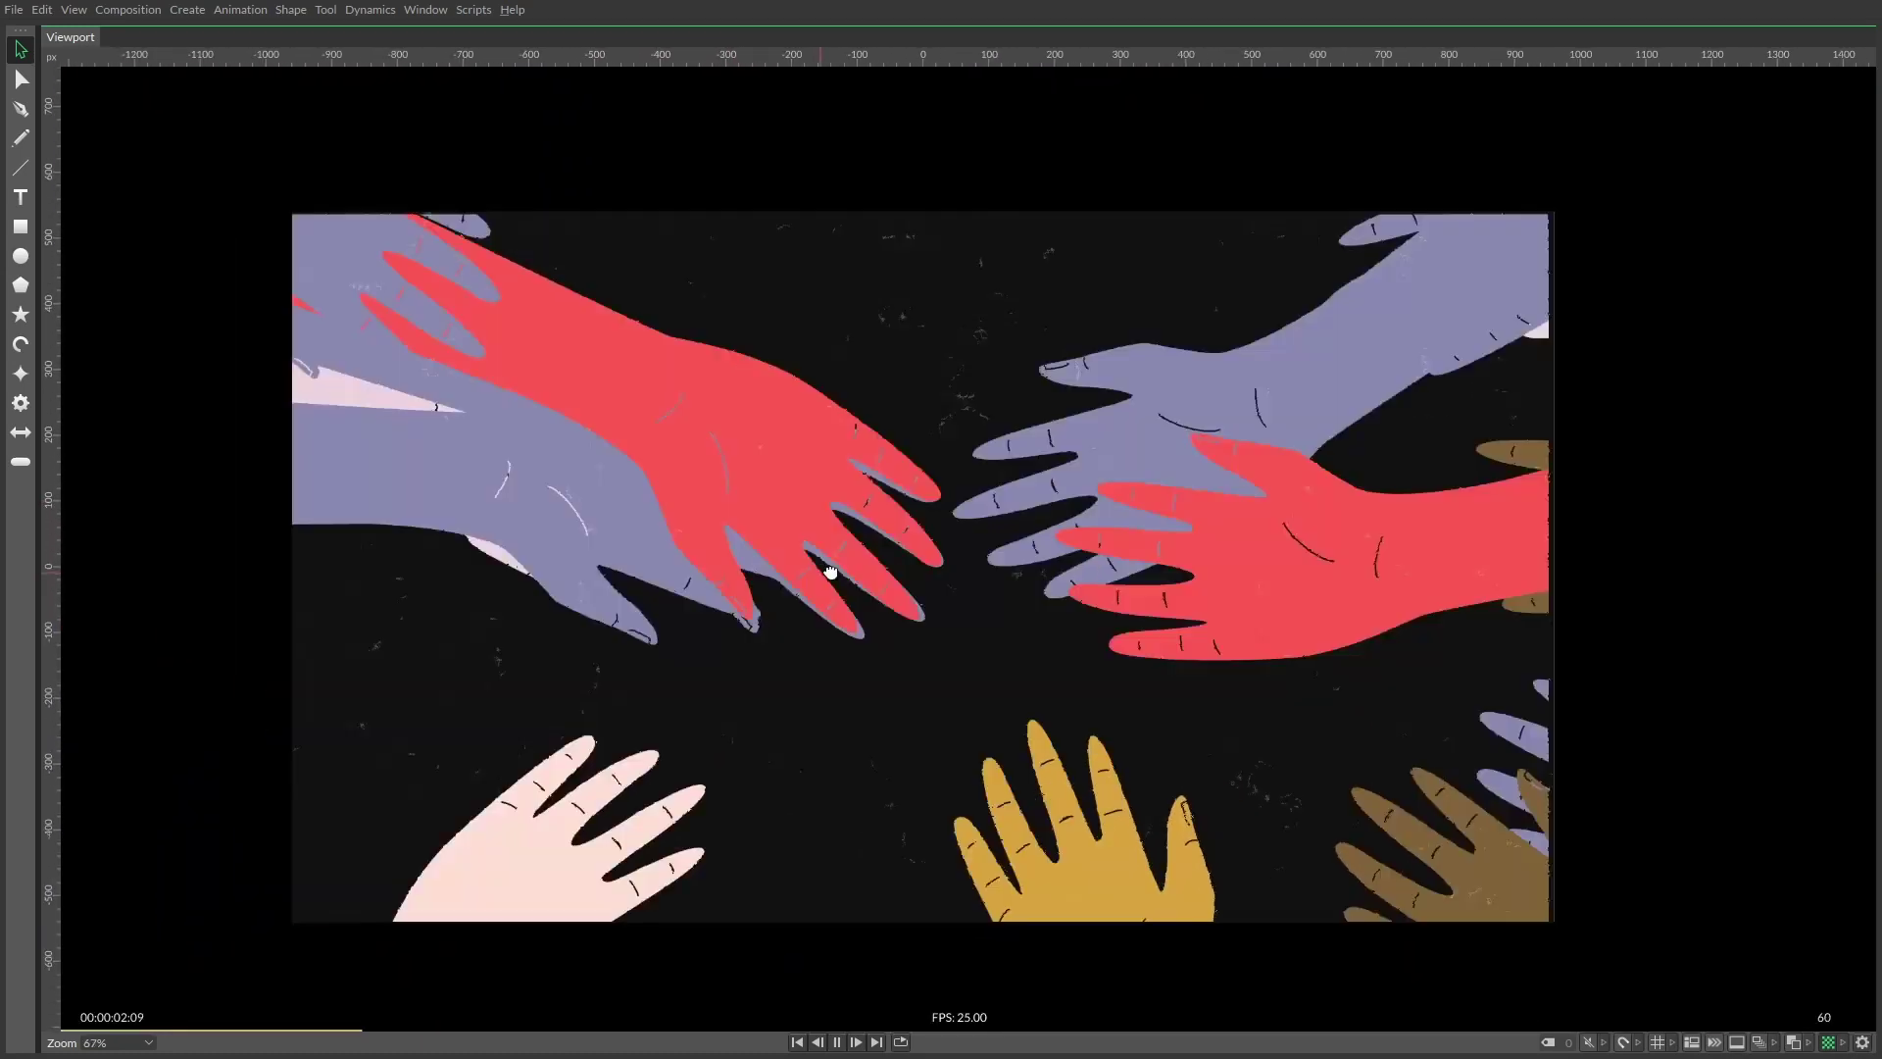
{"action": "scroll", "coordinate": [830, 571], "scroll_direction": "up", "scroll_amount": 1}
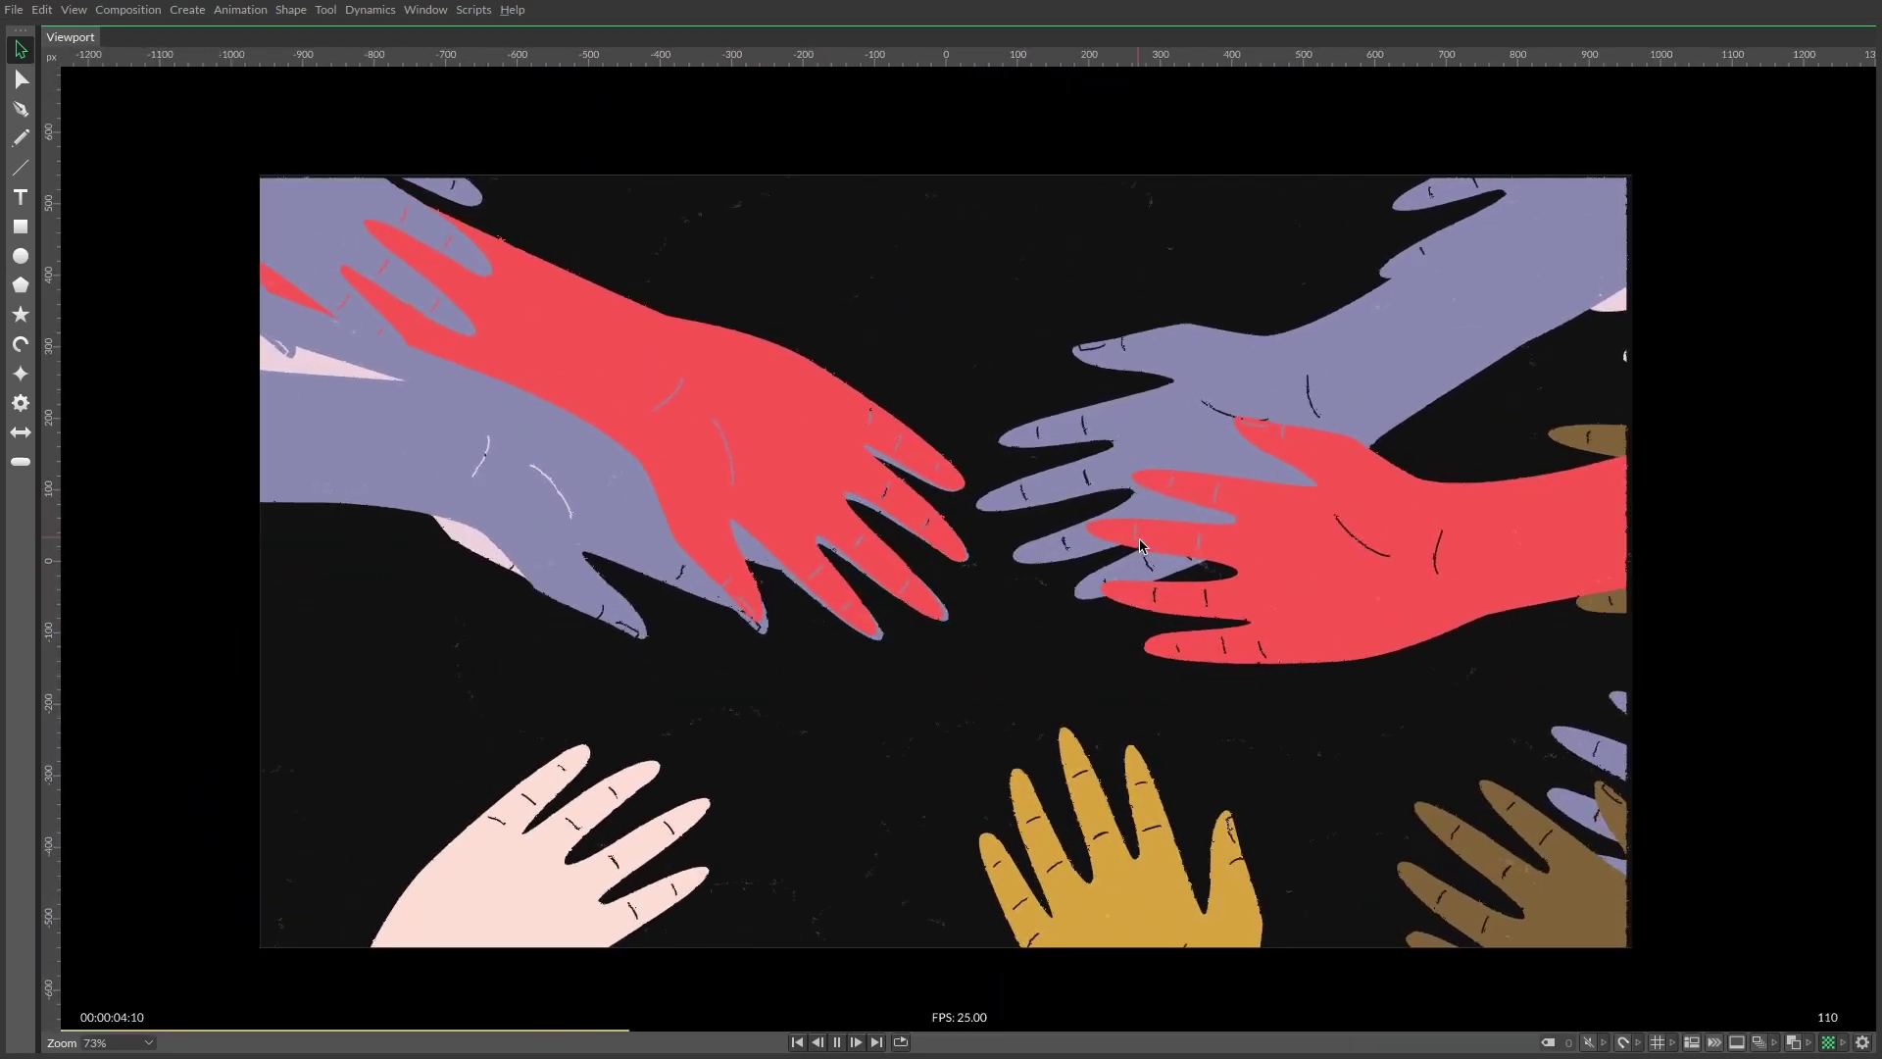
{"action": "scroll", "coordinate": [1140, 545], "scroll_direction": "up", "scroll_amount": 2}
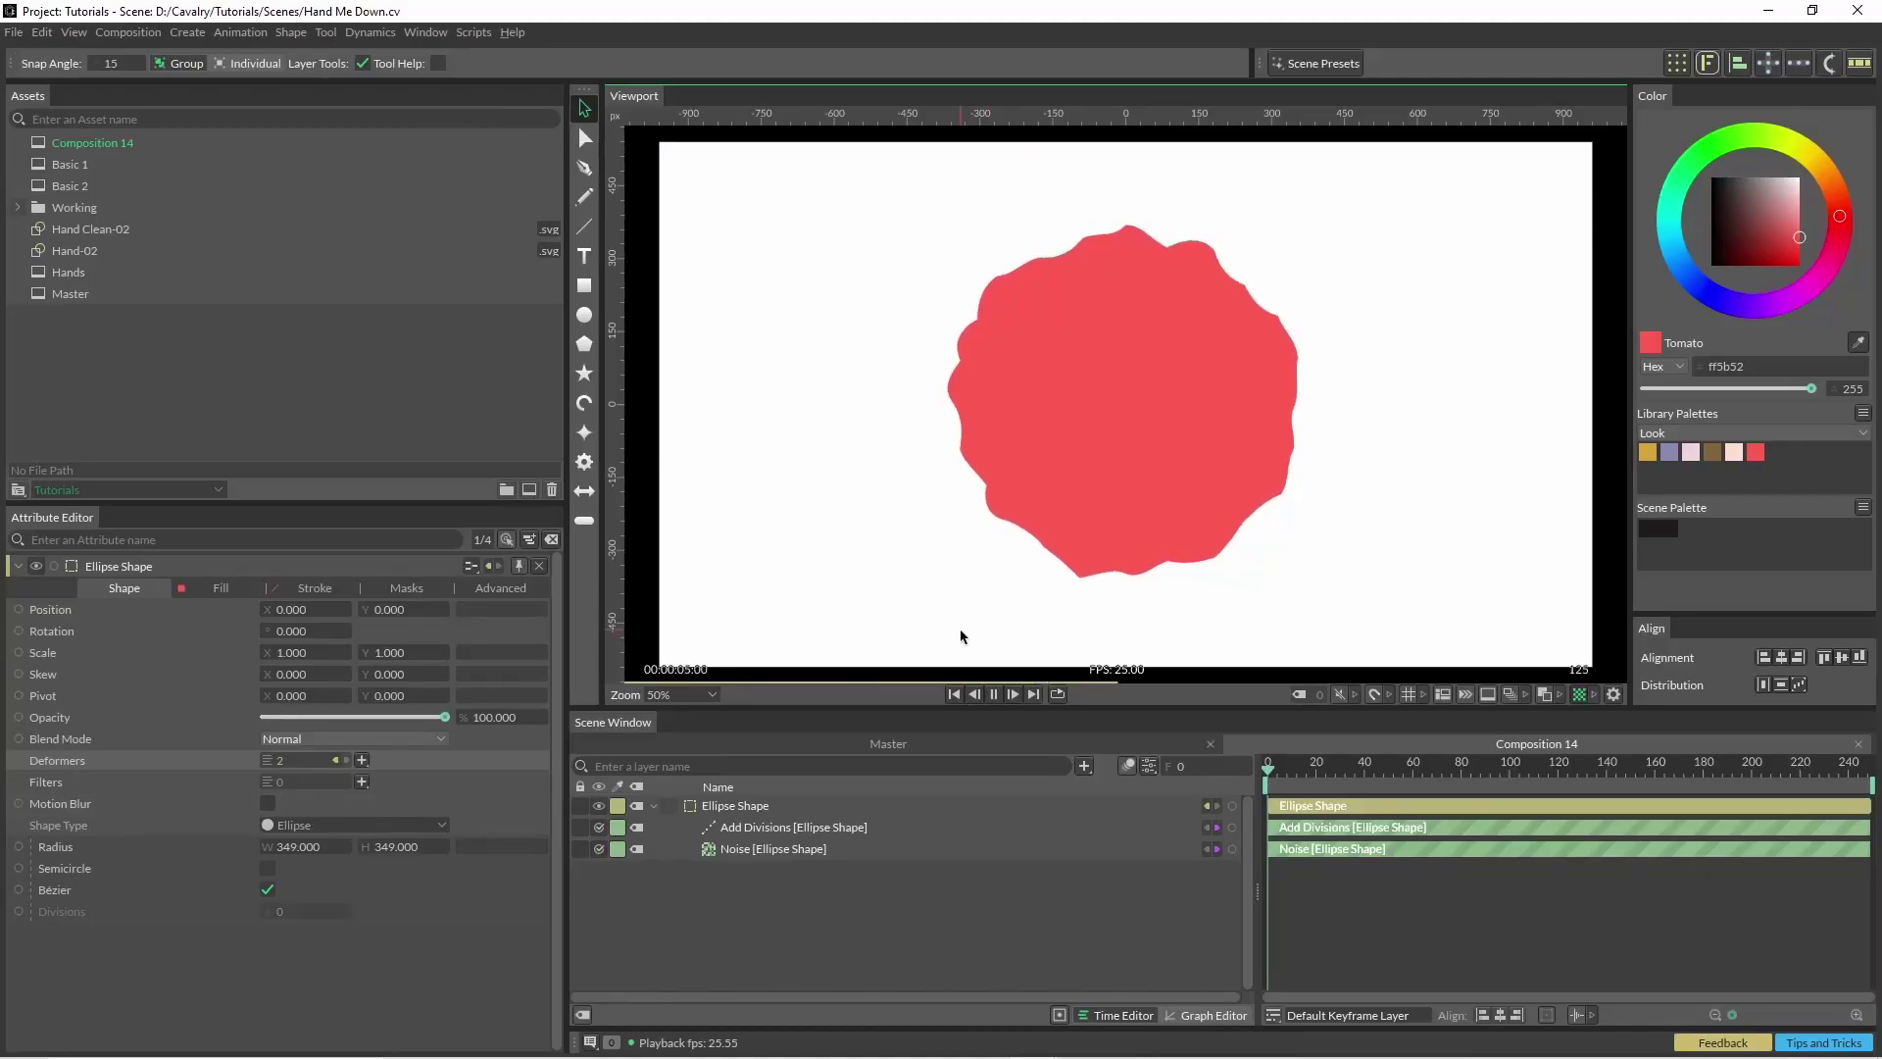
Step: Set the circle's Noise deformer Frequency to 10
{"action": "left_click", "coordinate": [333, 762]}
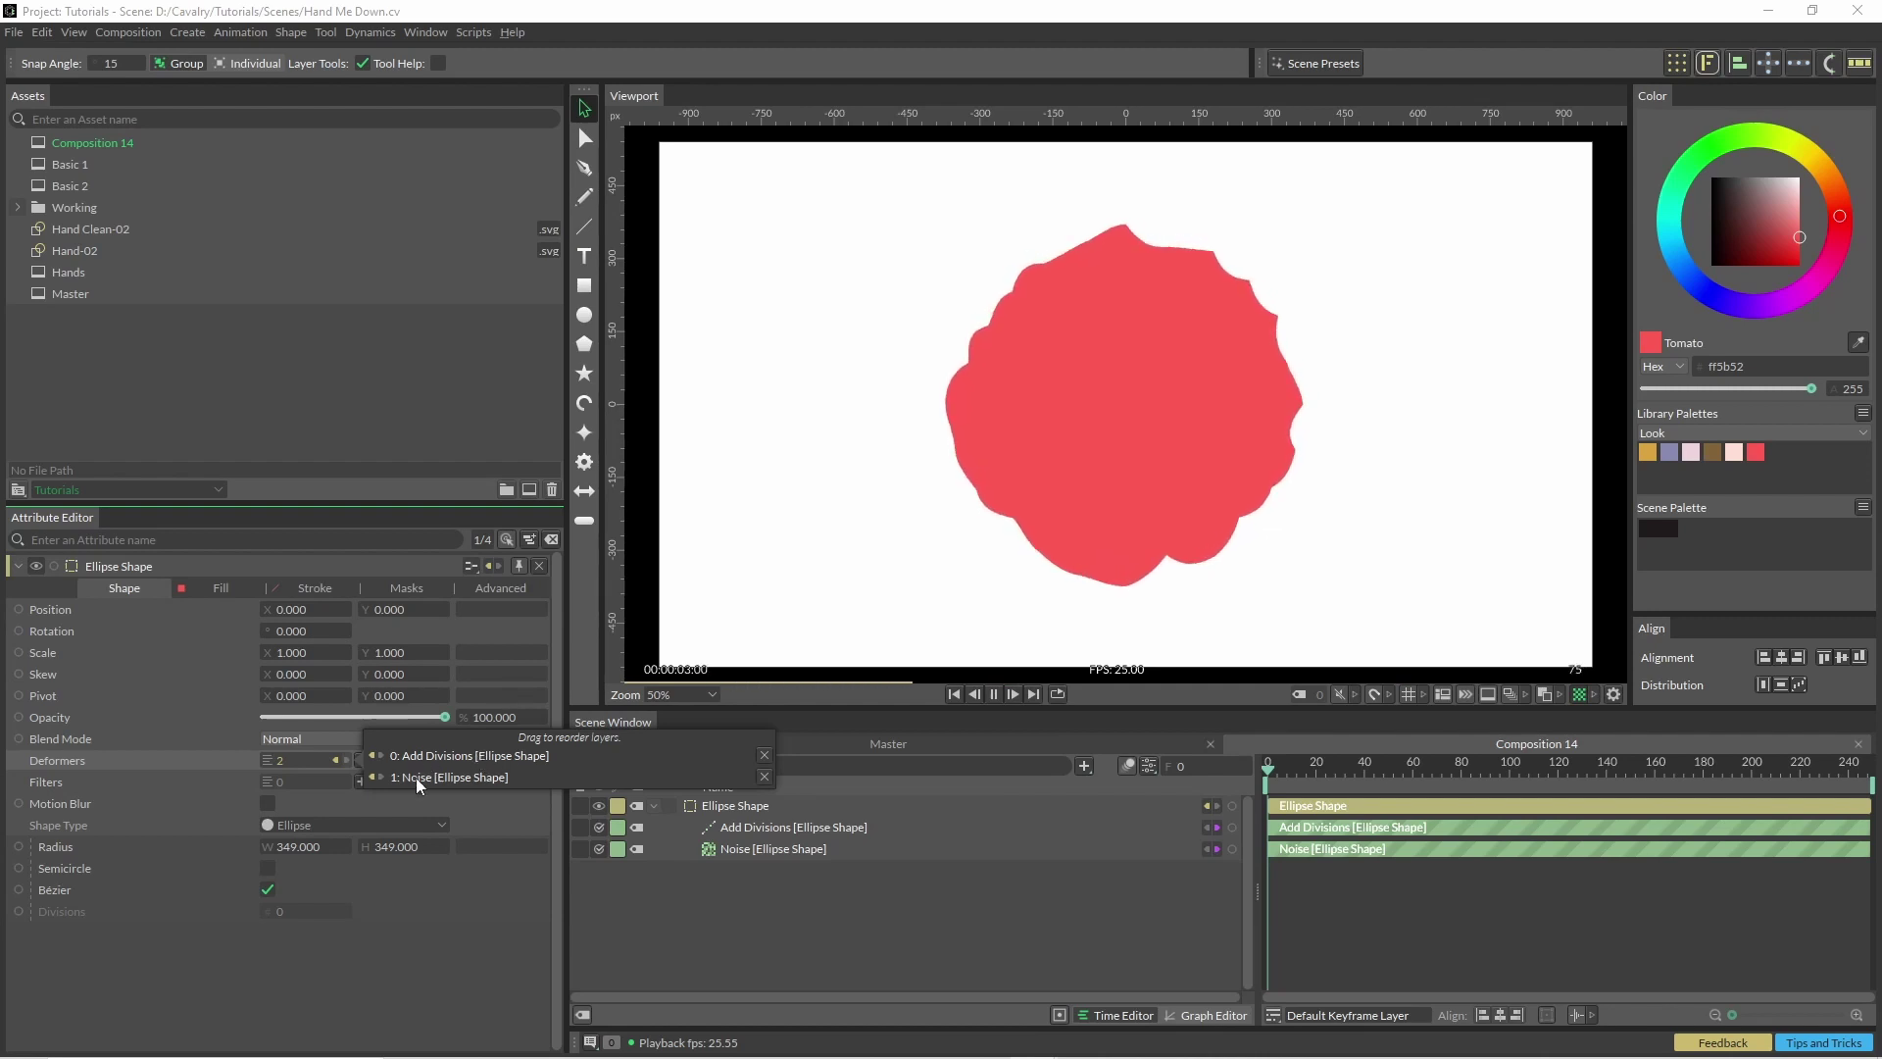
{"action": "left_click", "coordinate": [774, 849]}
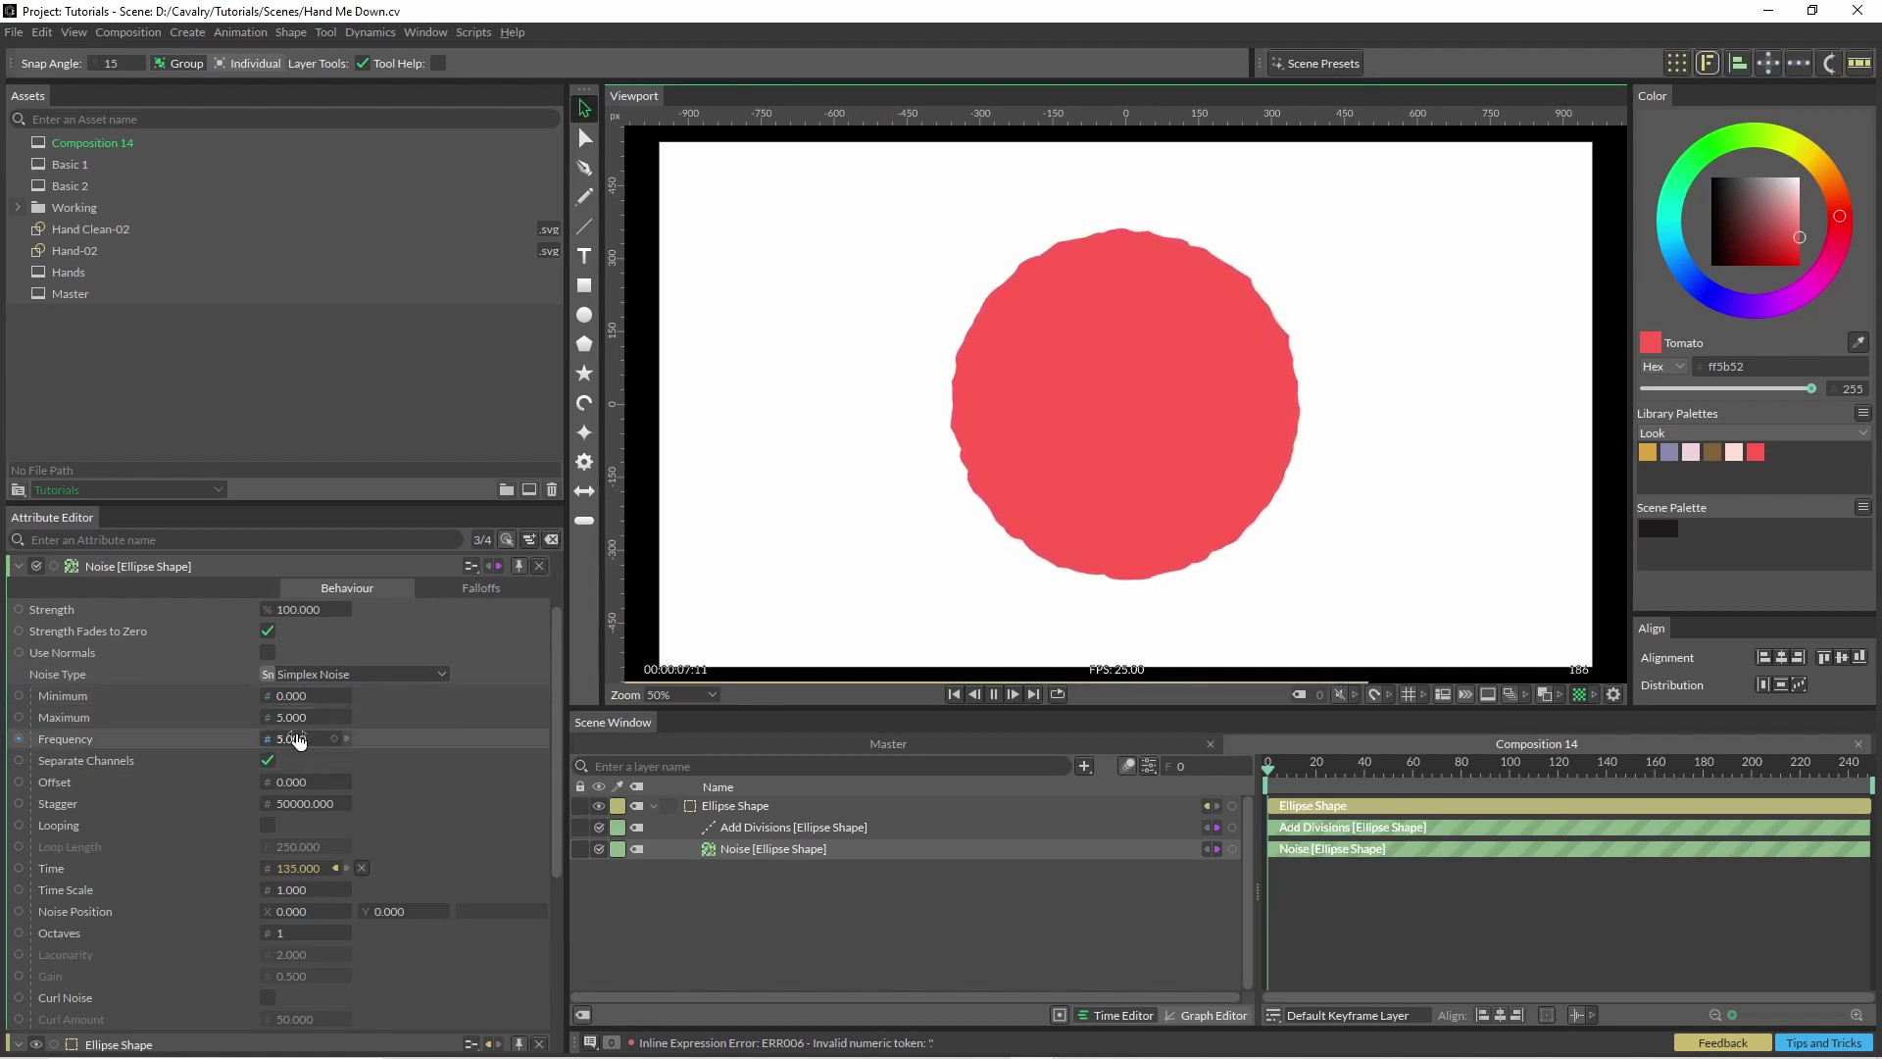
{"action": "left_click_drag", "start_coordinate": [291, 738], "coordinate": [323, 738]}
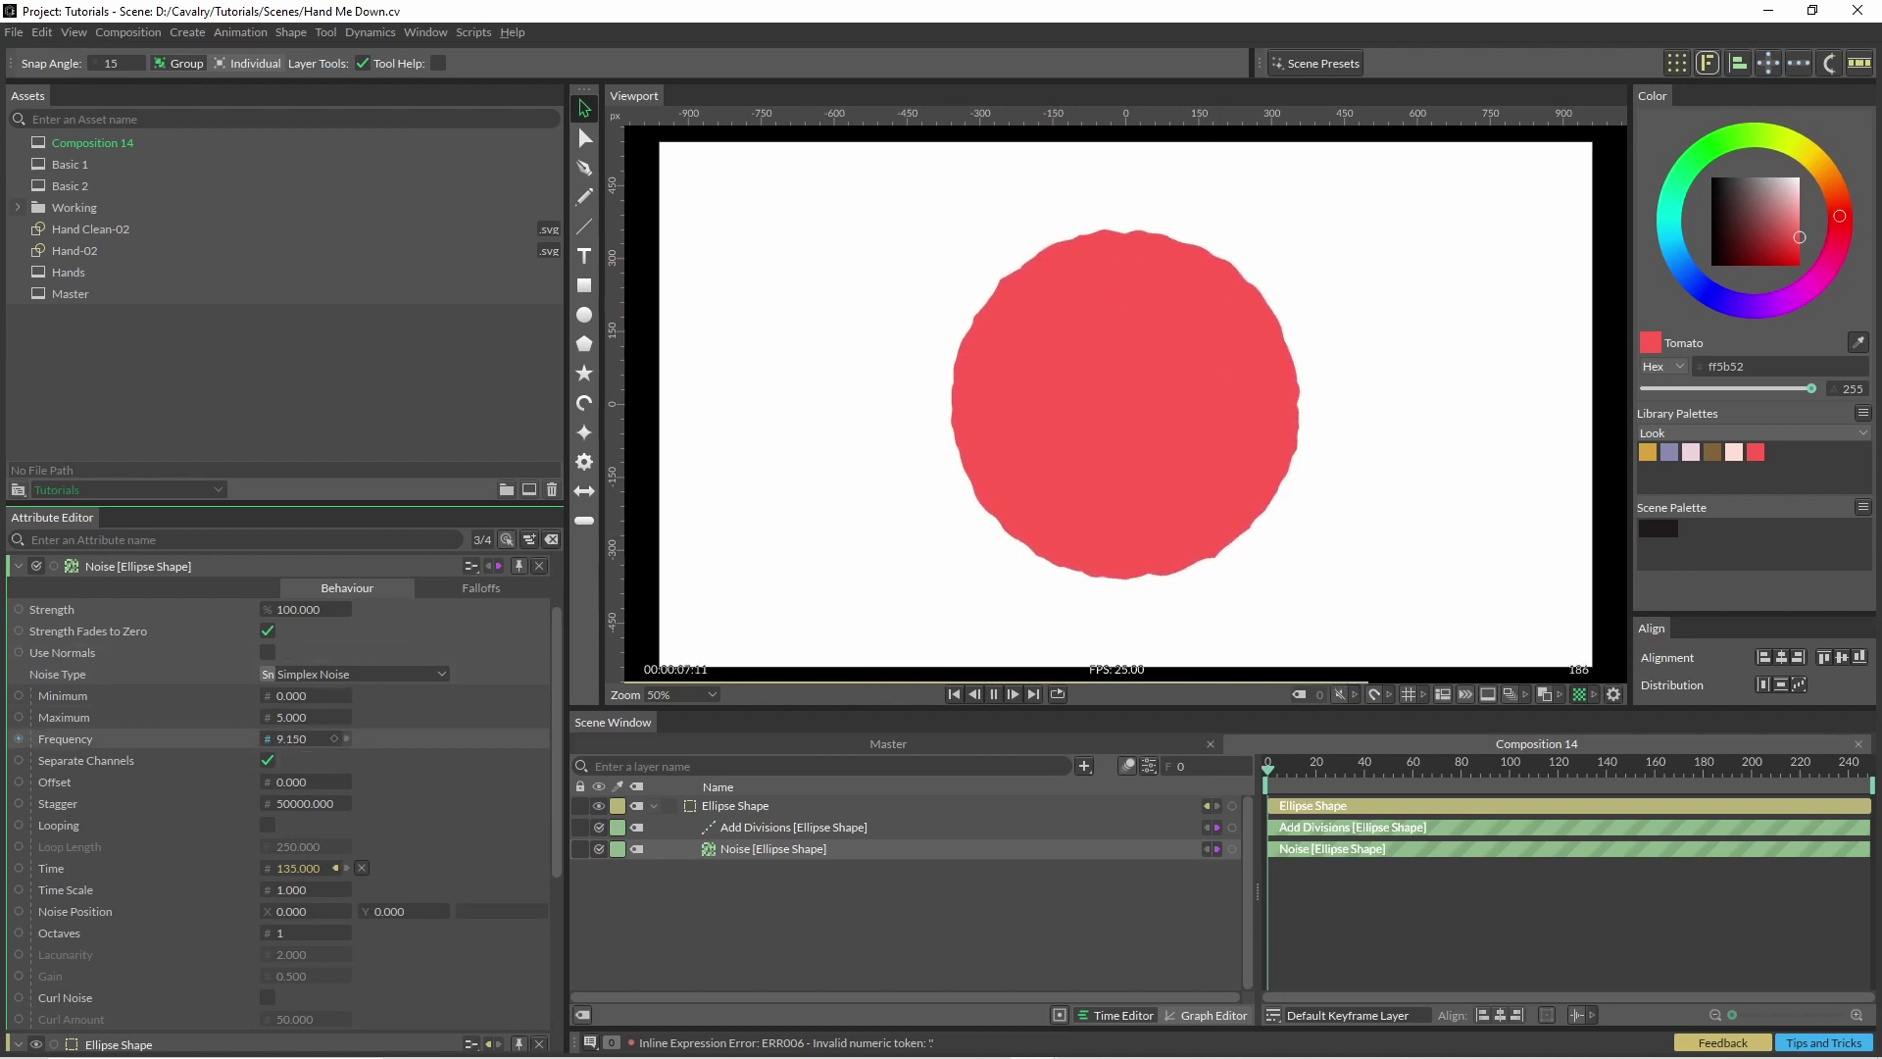
{"action": "key", "text": "ctrl+z"}
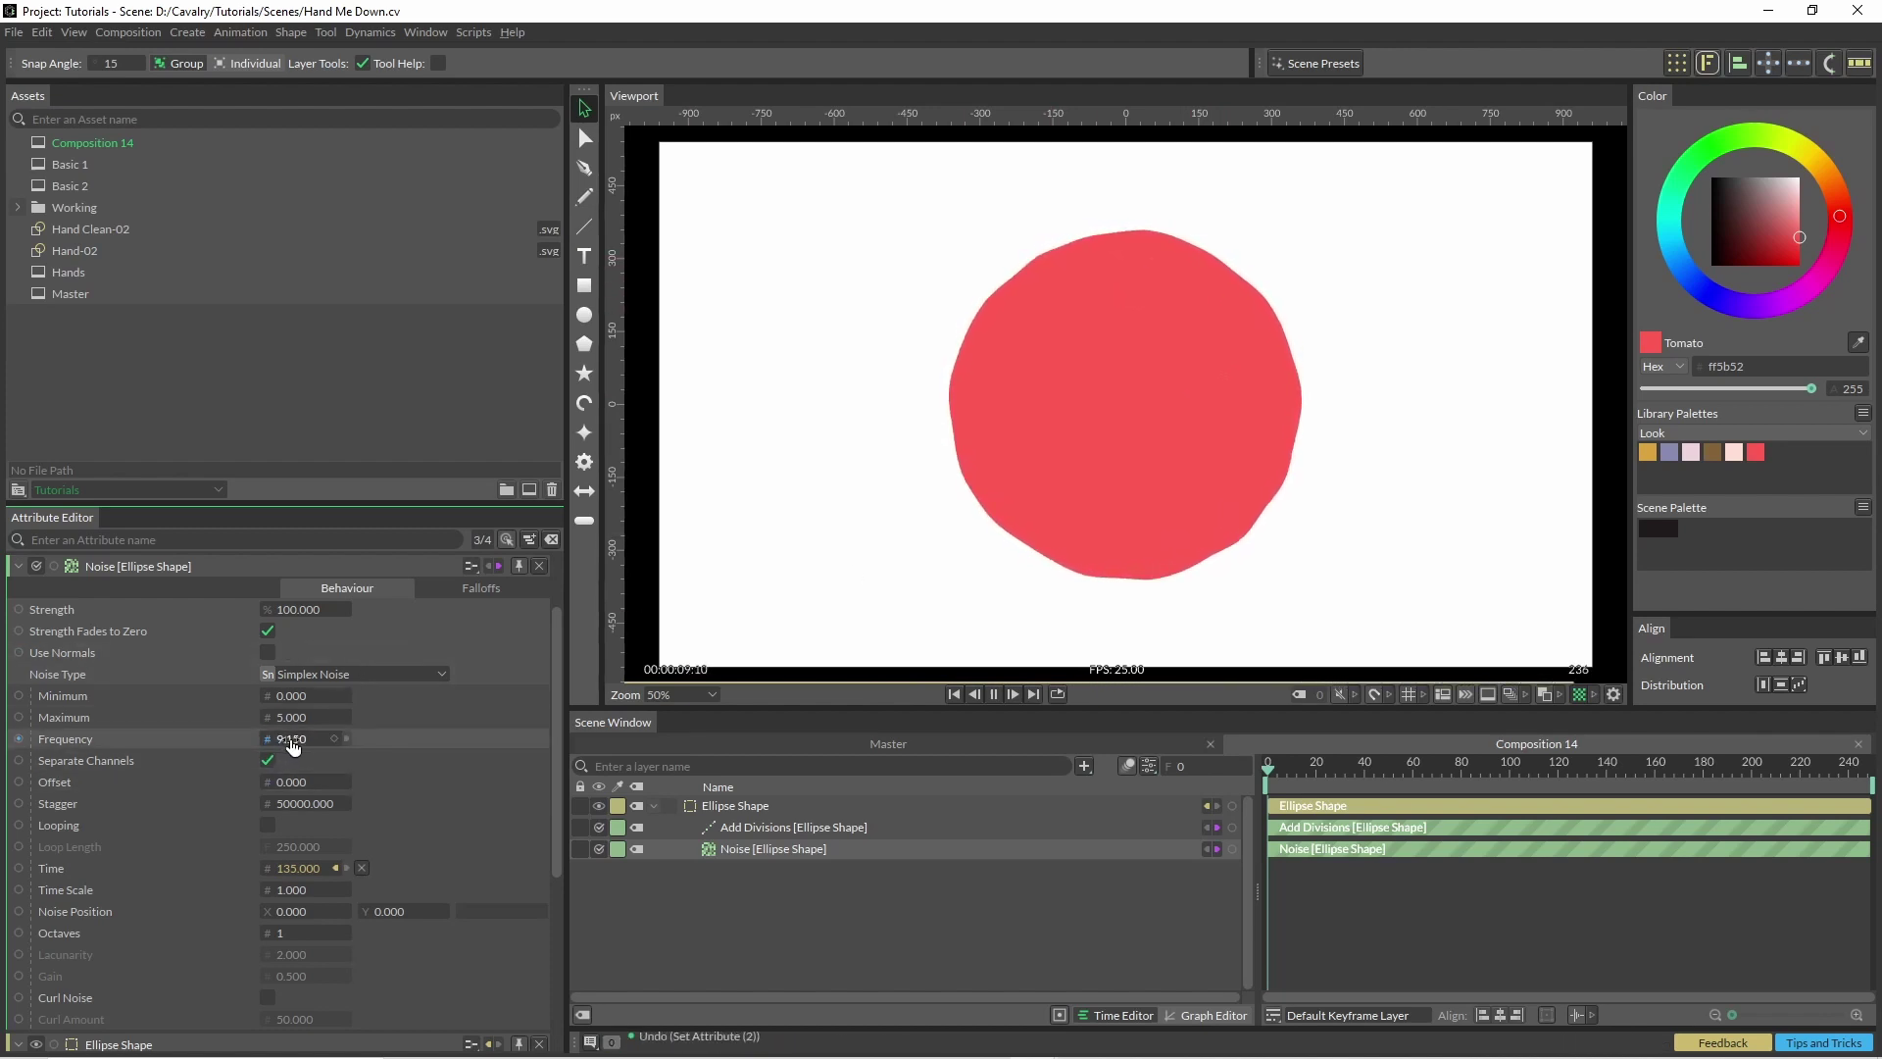
{"action": "left_click", "coordinate": [292, 742]}
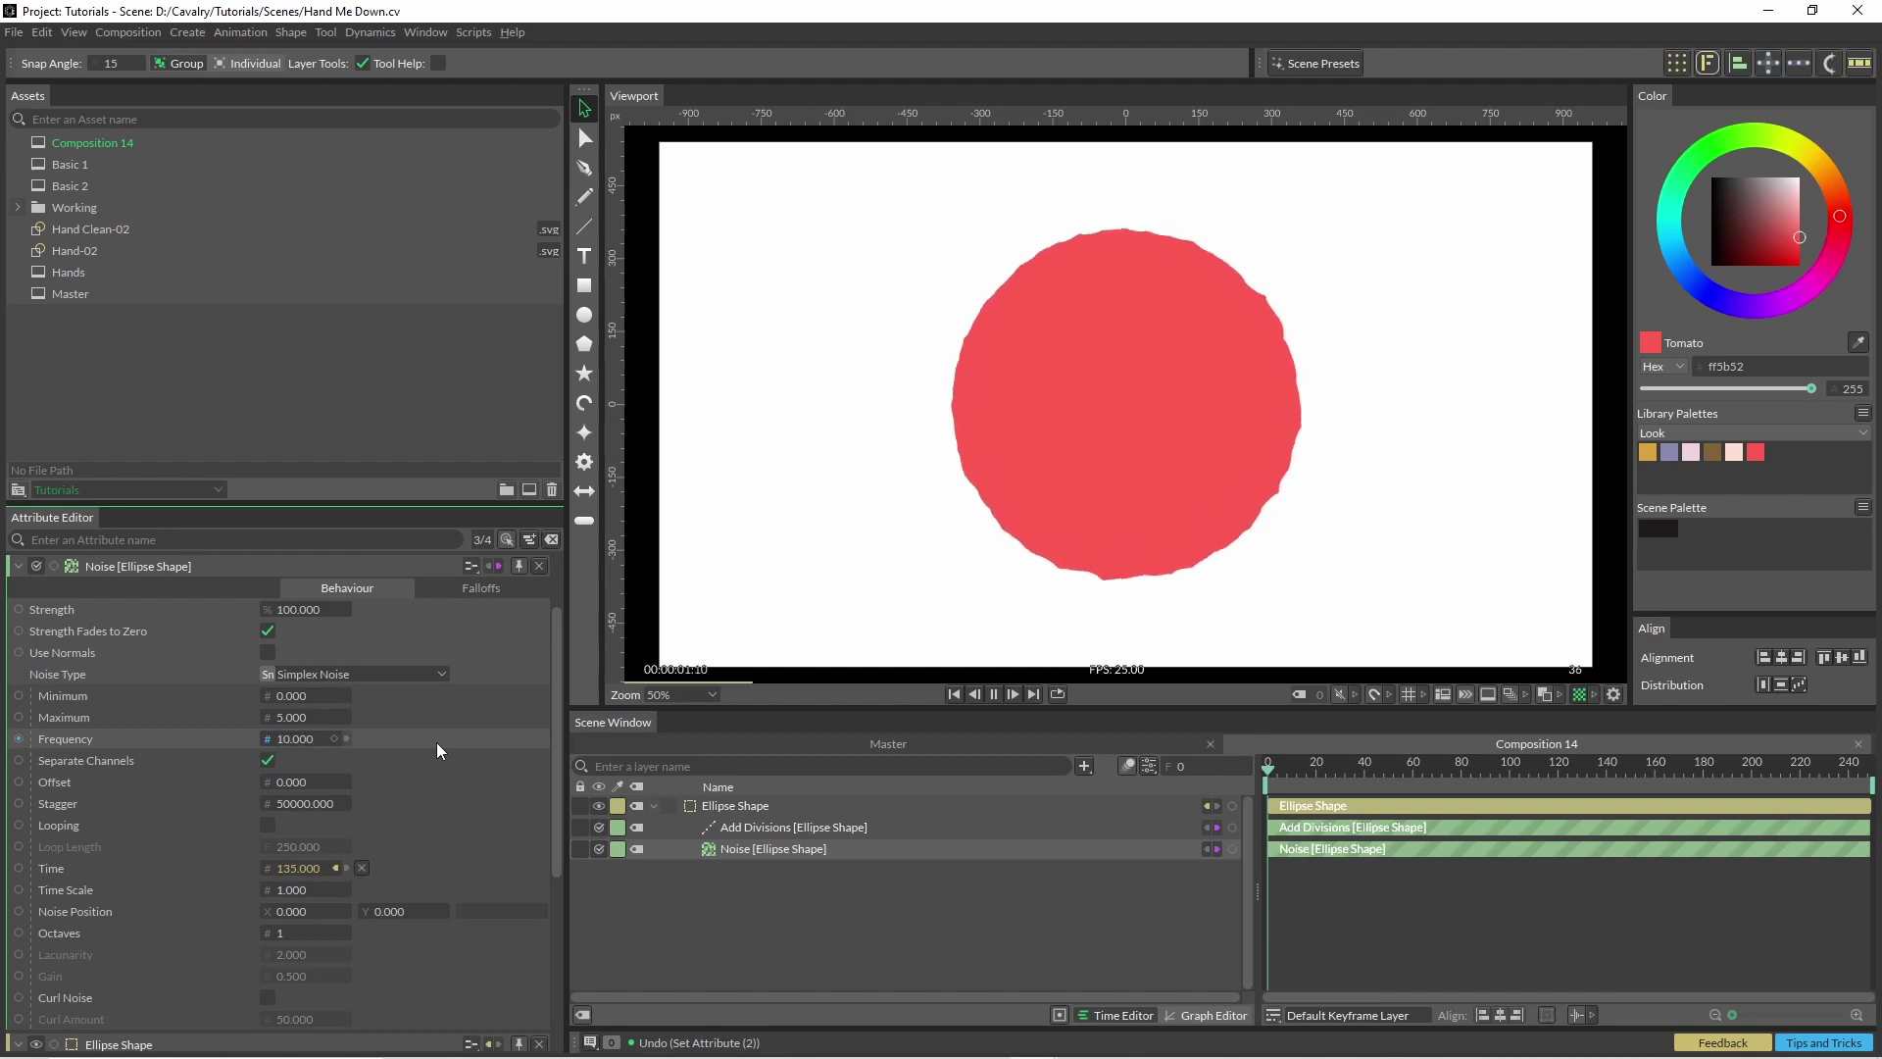
Step: Raise the Add Divisions deformer to 10 divisions
{"action": "left_click", "coordinate": [789, 829]}
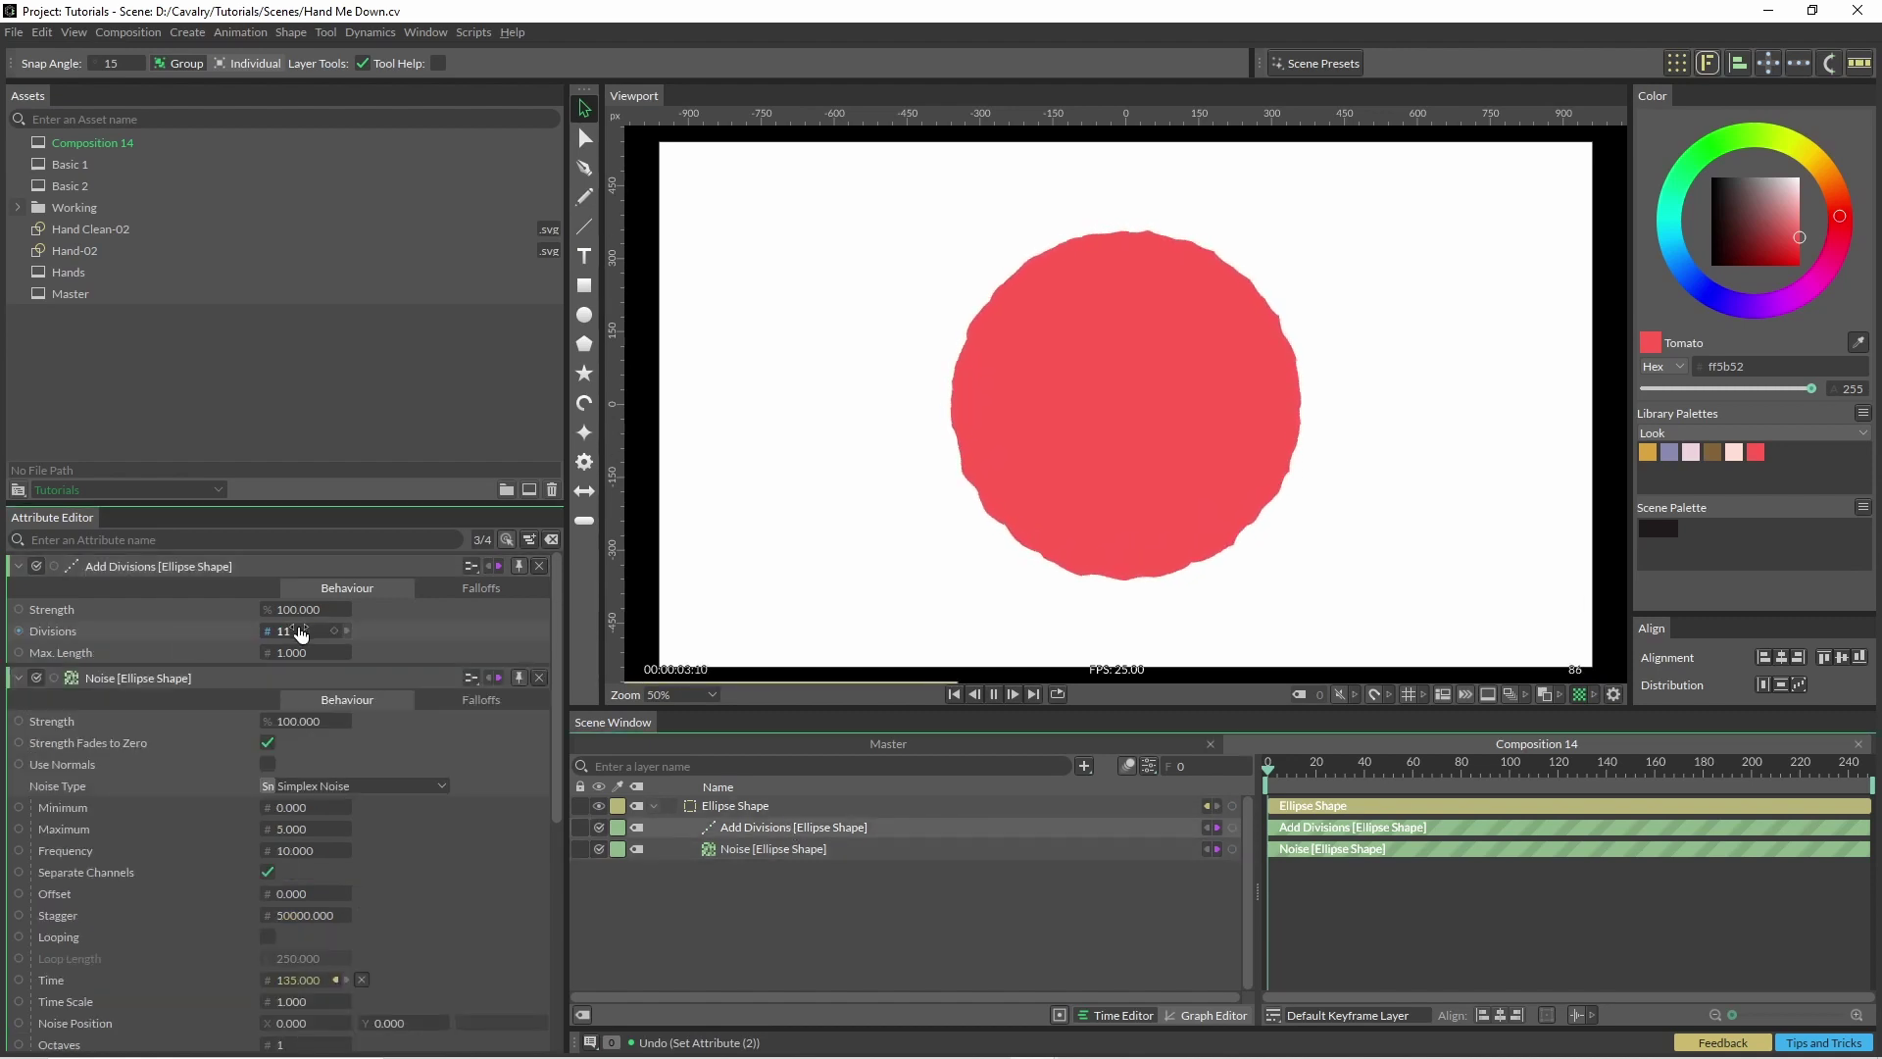
{"action": "left_click_drag", "start_coordinate": [300, 634], "coordinate": [336, 634]}
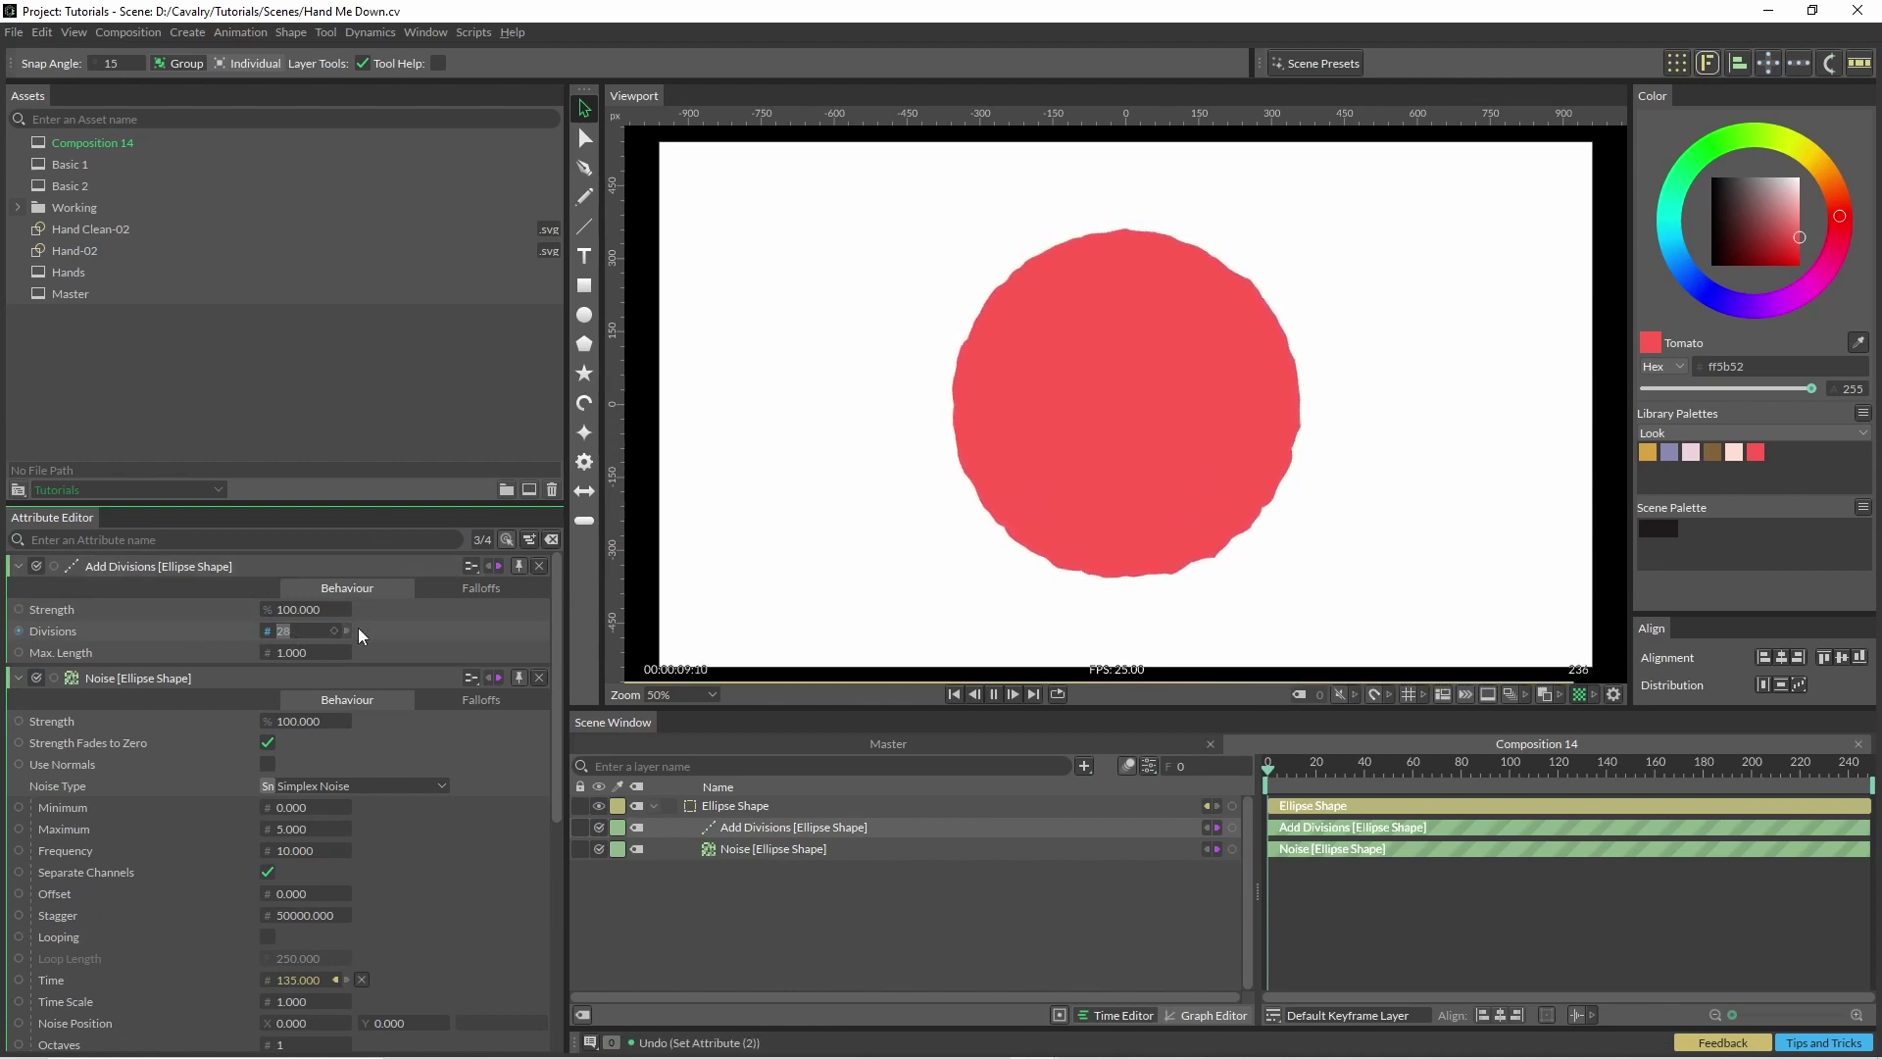
{"action": "key", "text": "Return"}
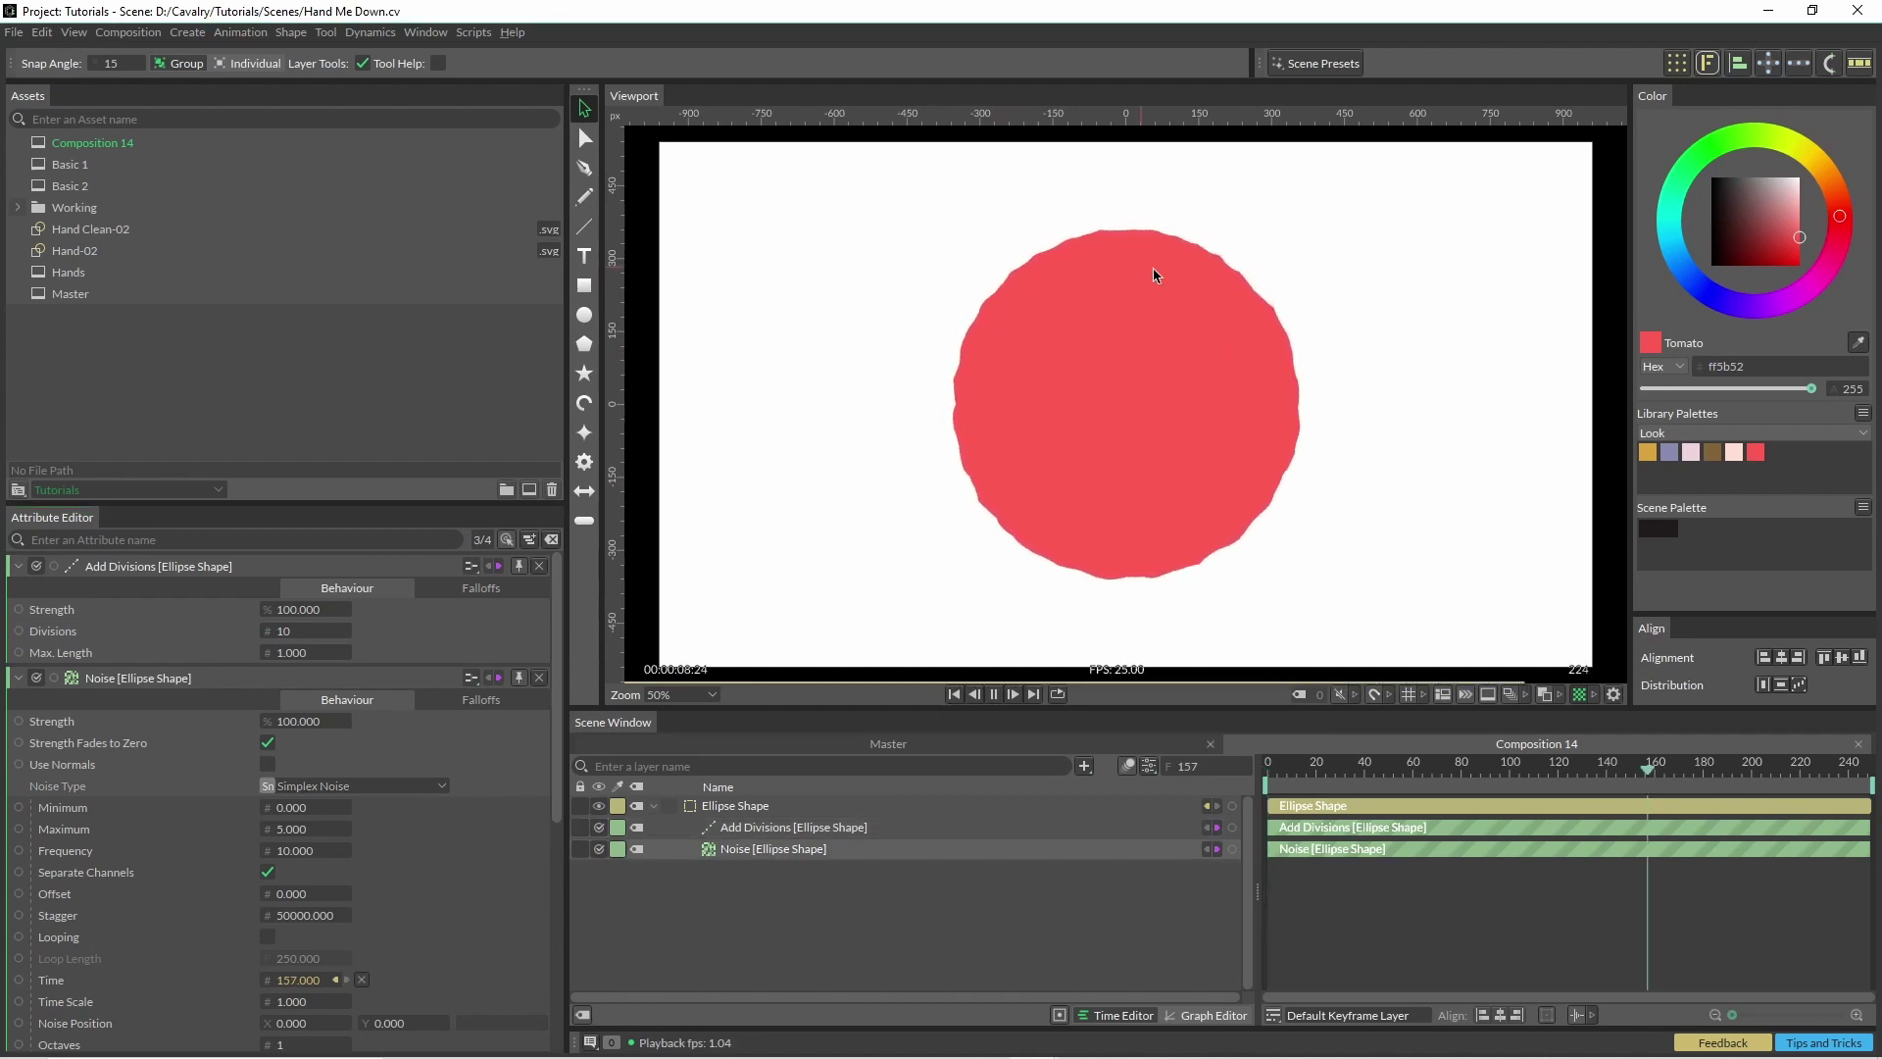
Step: Confirm the composition's playback step settings and stop playback
{"action": "left_click", "coordinate": [1148, 766]}
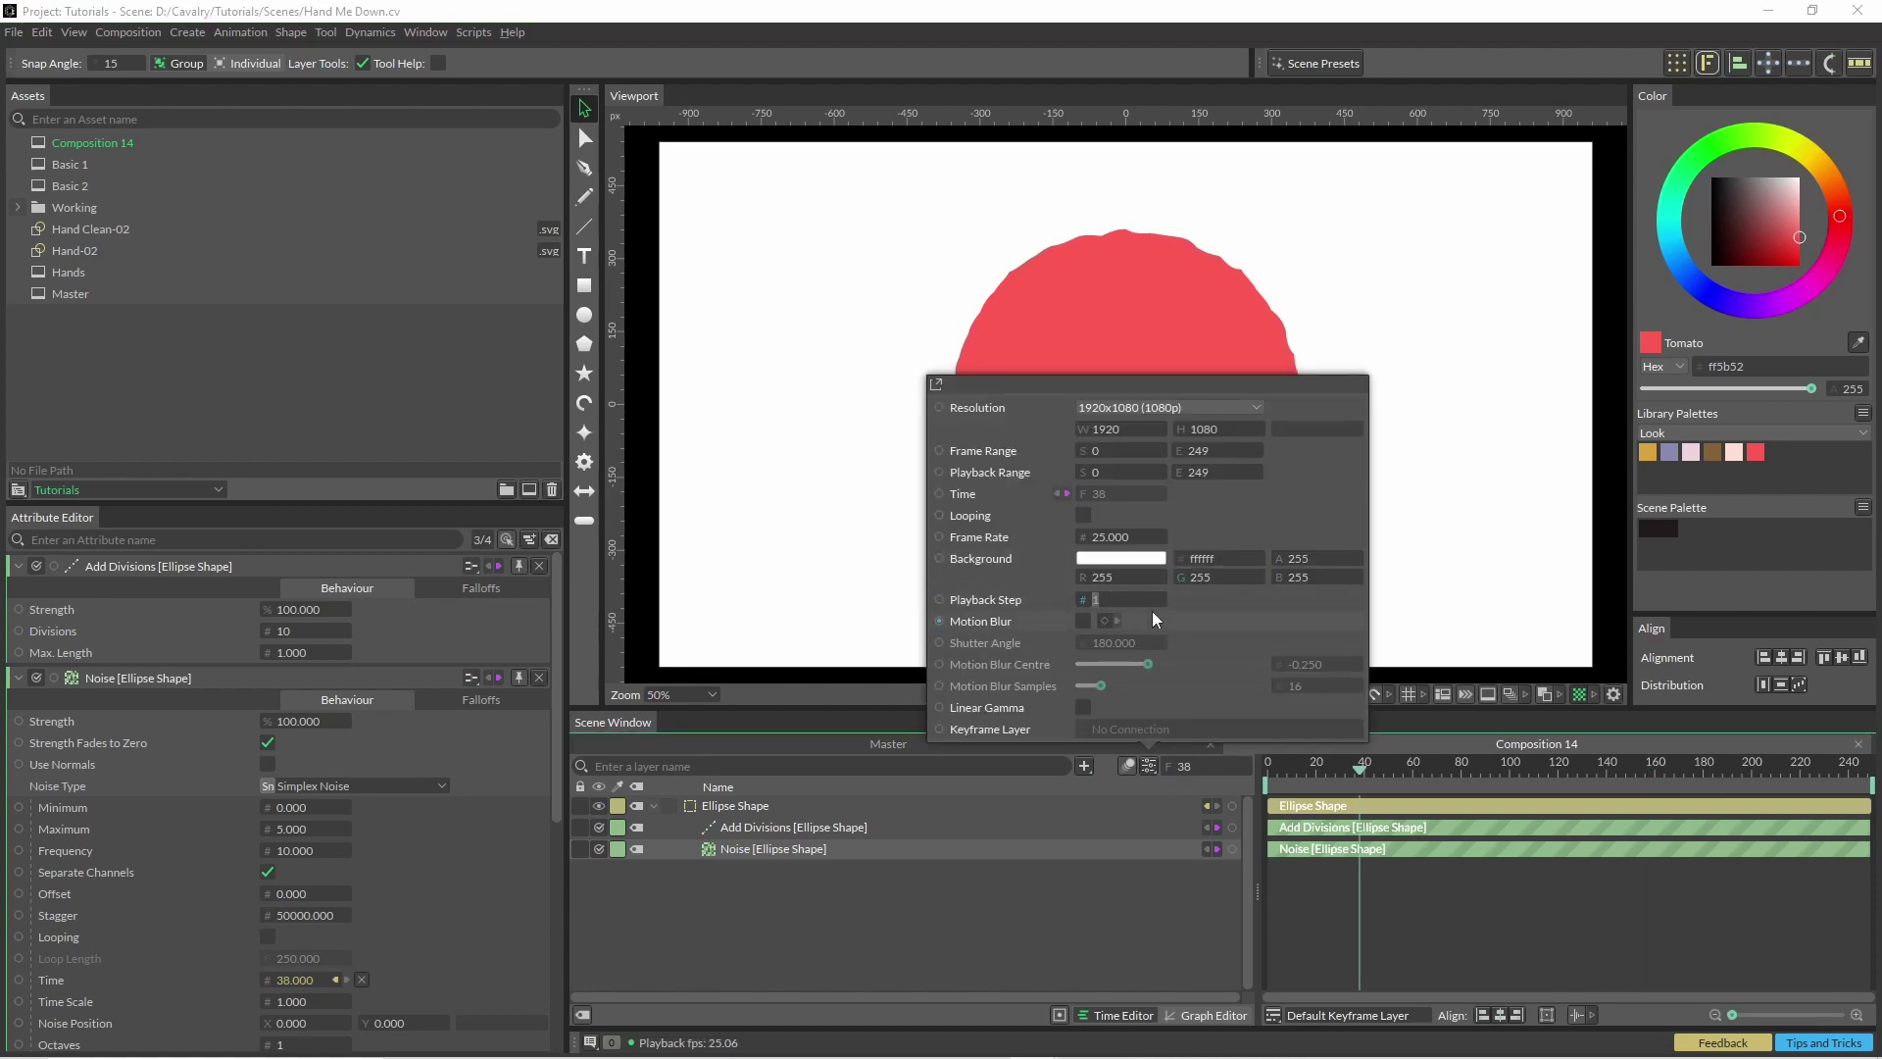
{"action": "key", "text": "Return"}
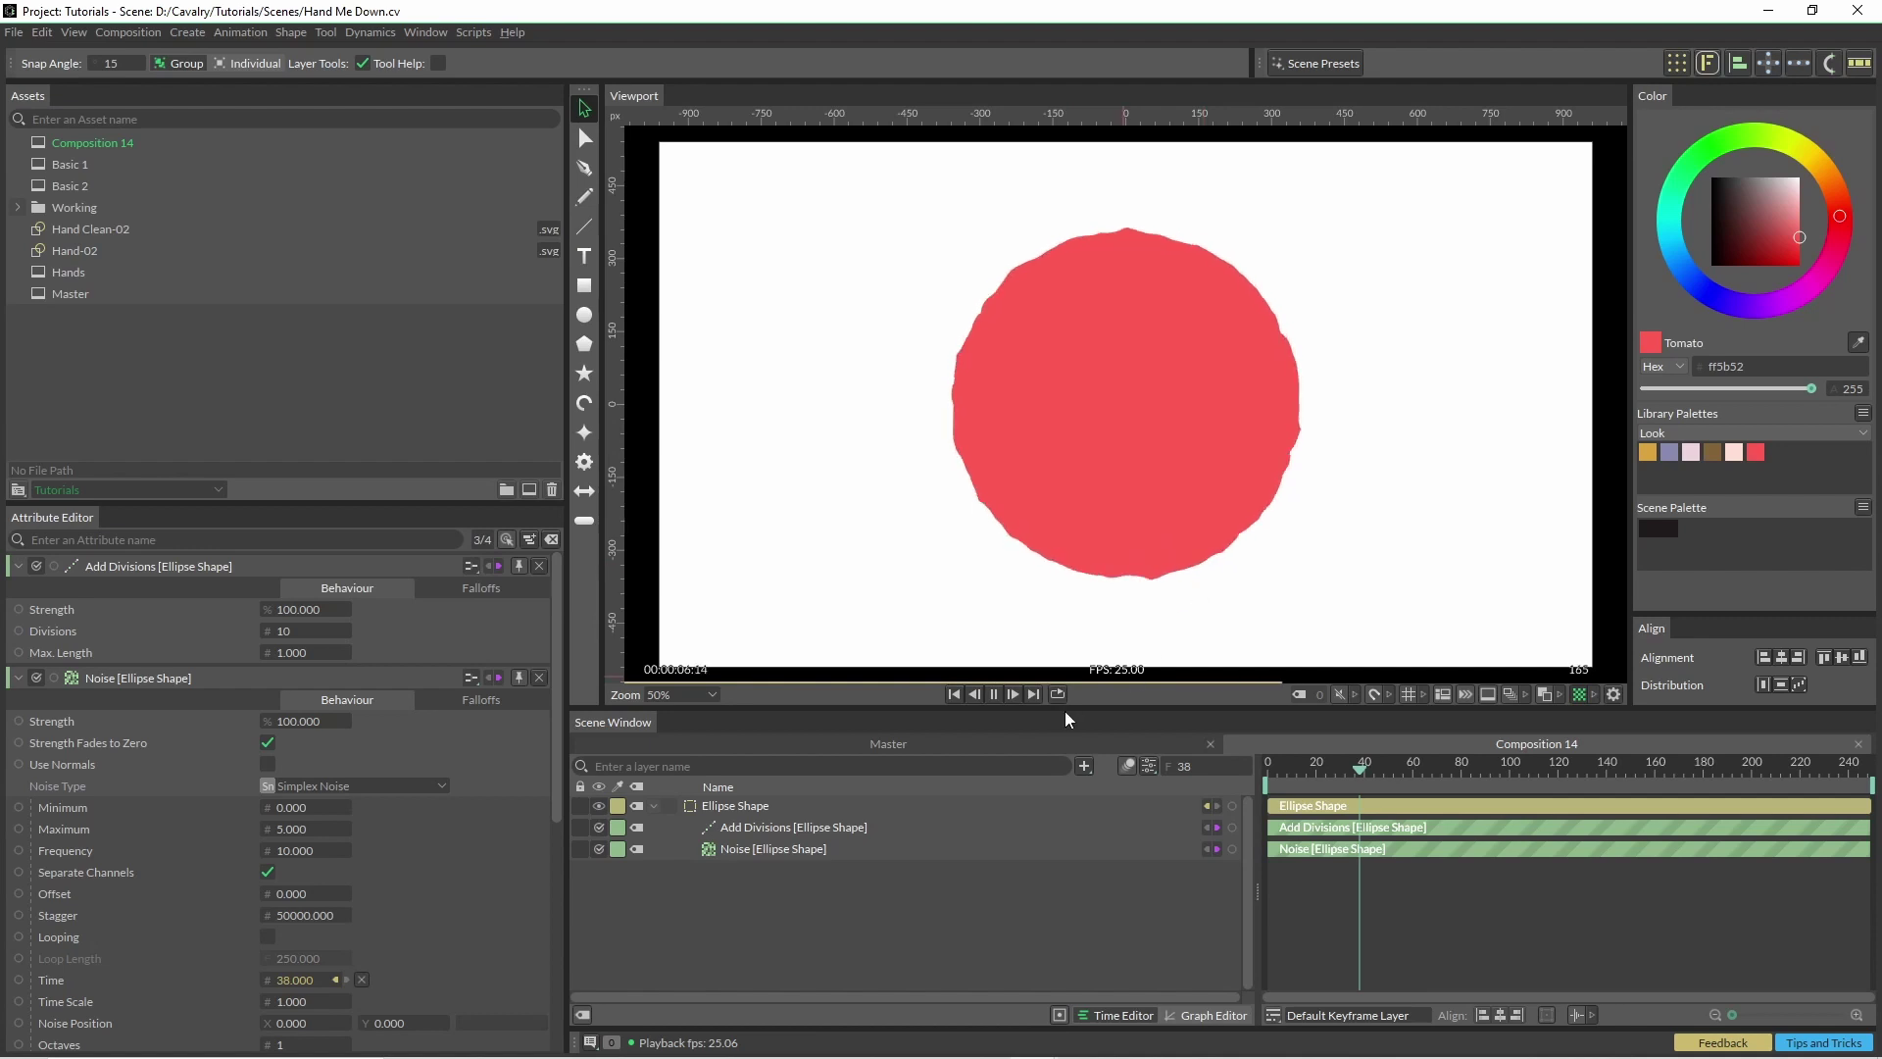
{"action": "left_click", "coordinate": [993, 695]}
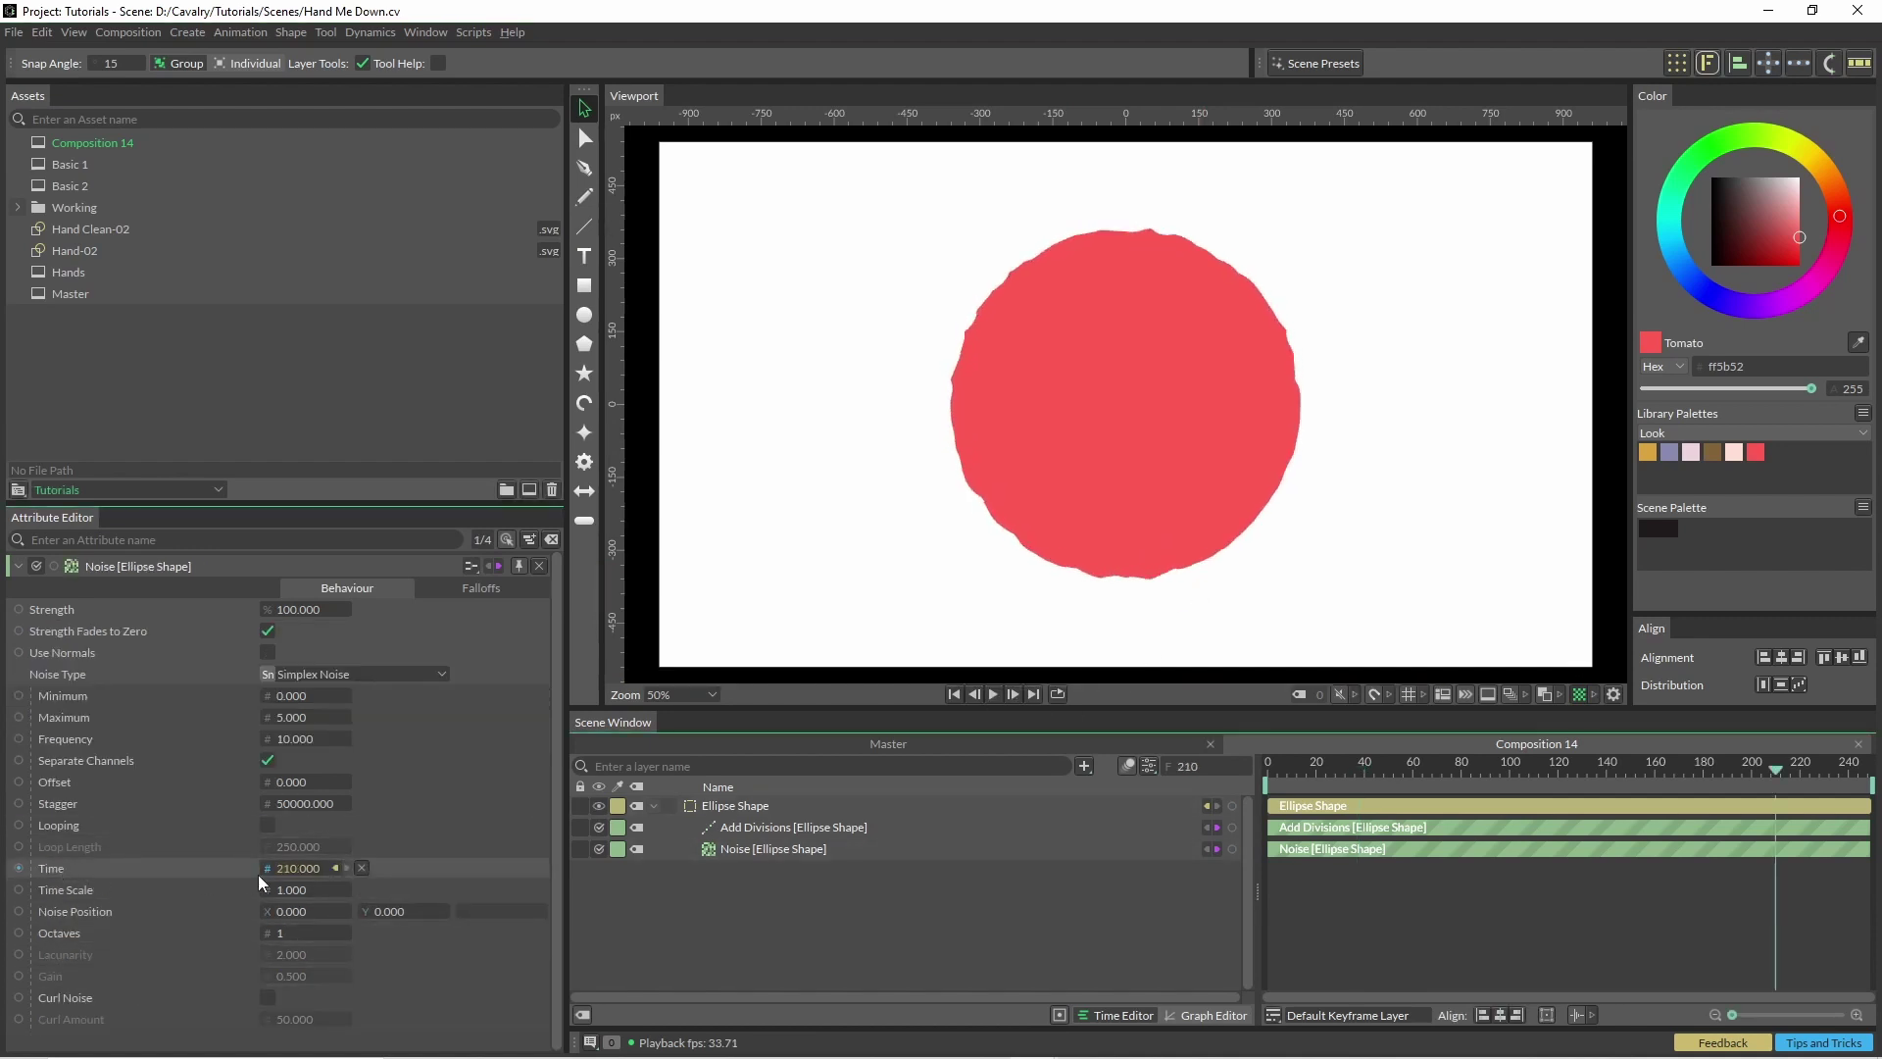
Step: Add a Round behaviour to the Noise Time attribute
{"action": "left_click", "coordinate": [361, 870]}
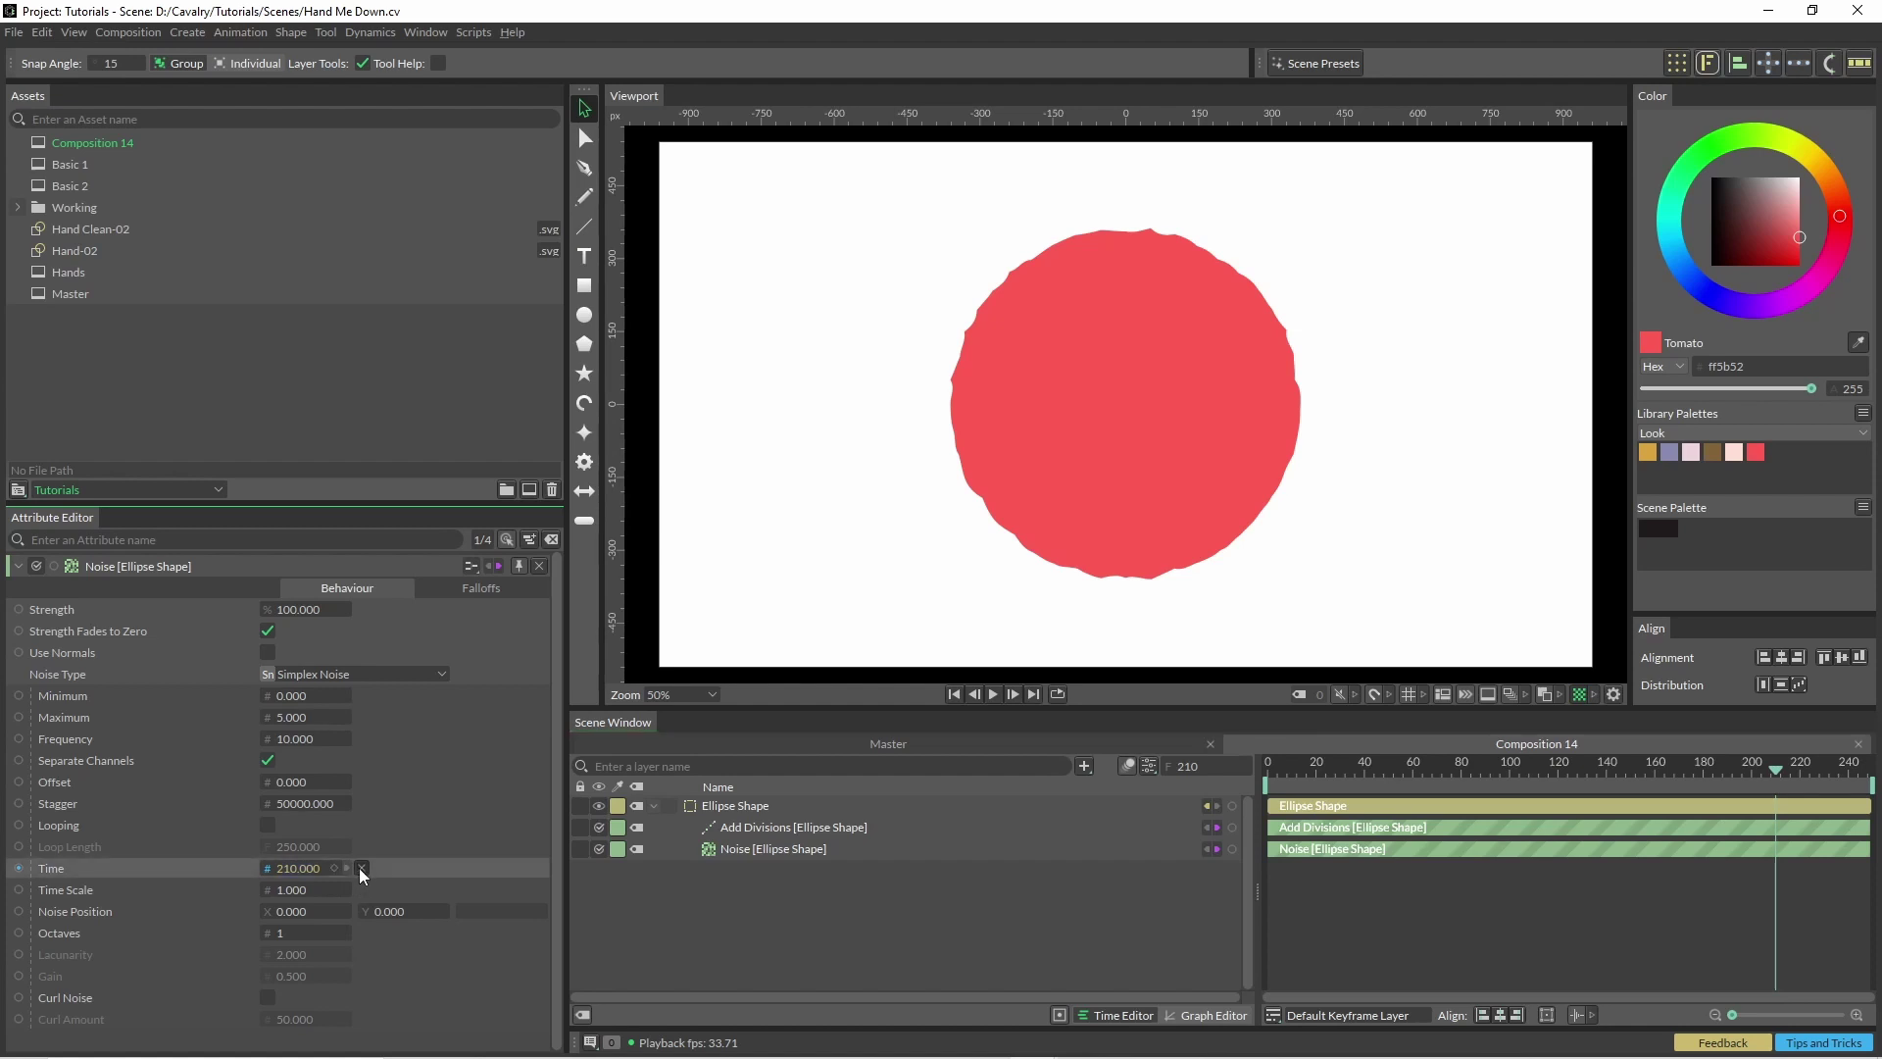
{"action": "right_click", "coordinate": [223, 870]}
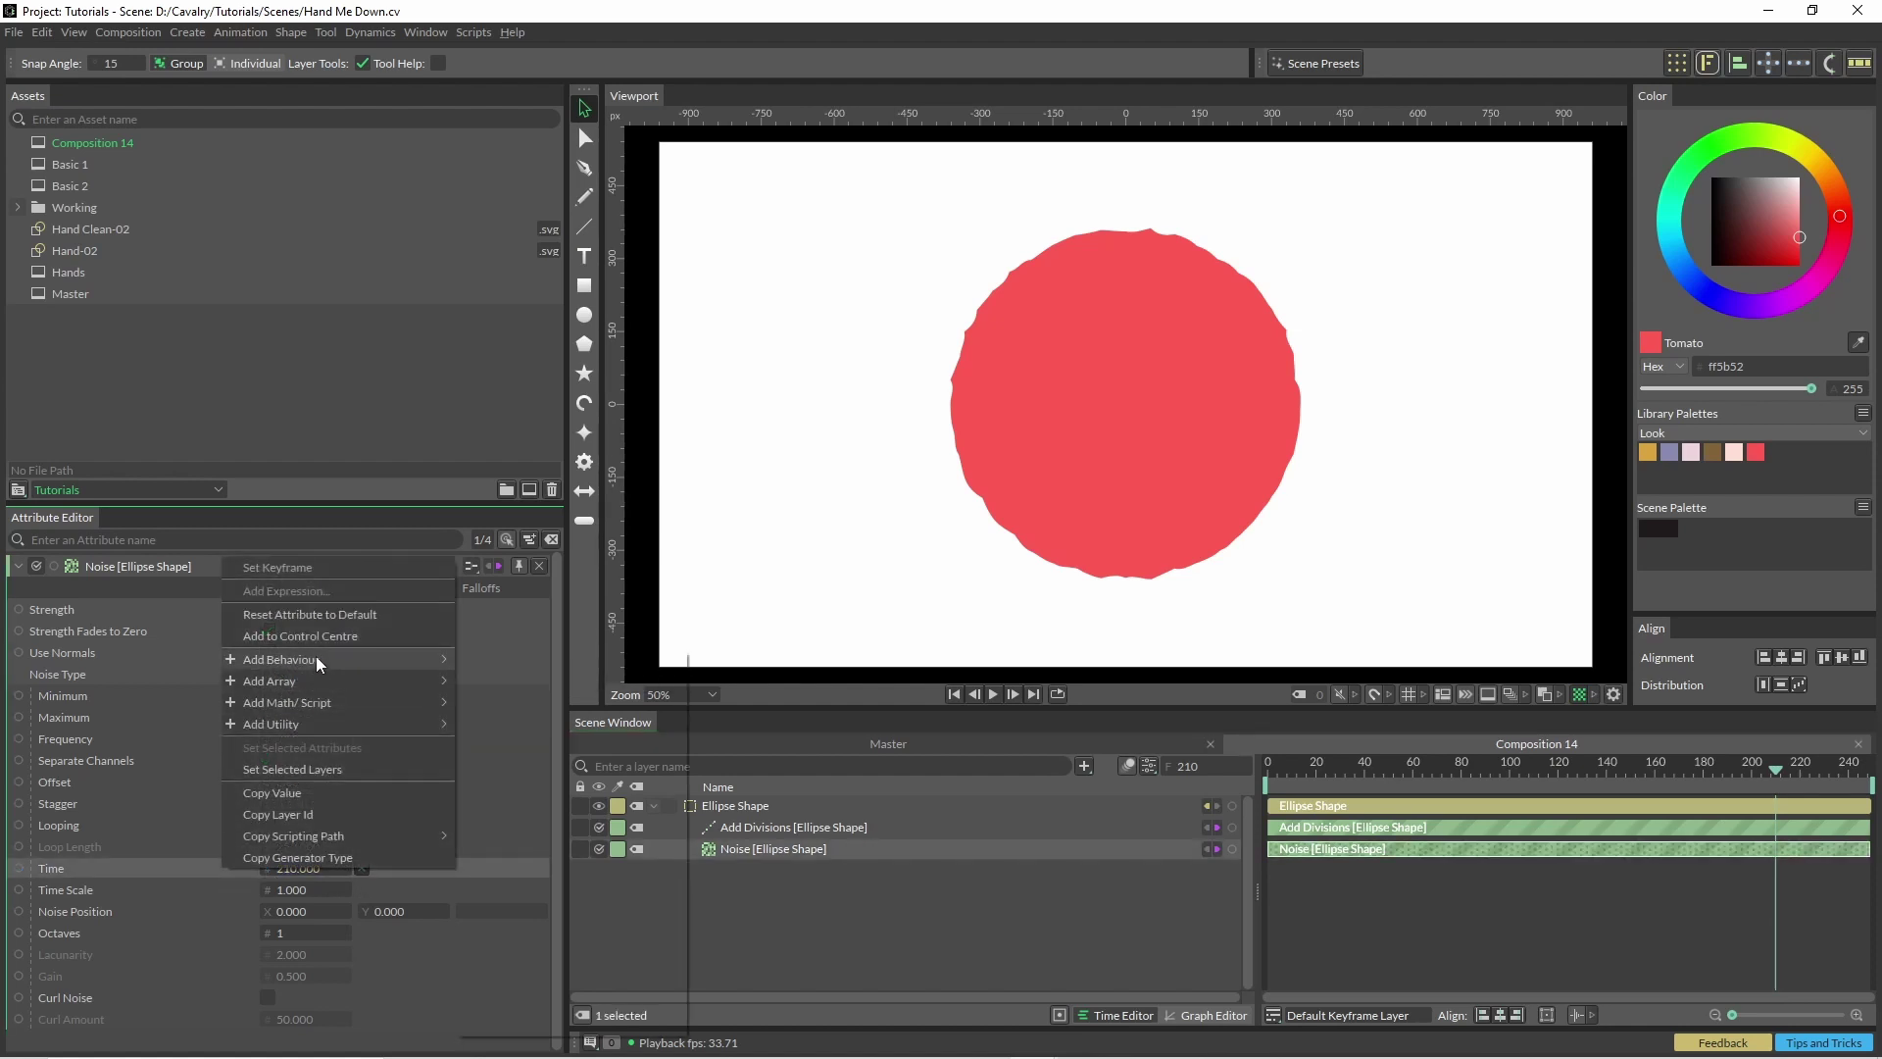
{"action": "mouse_move", "coordinate": [323, 664]}
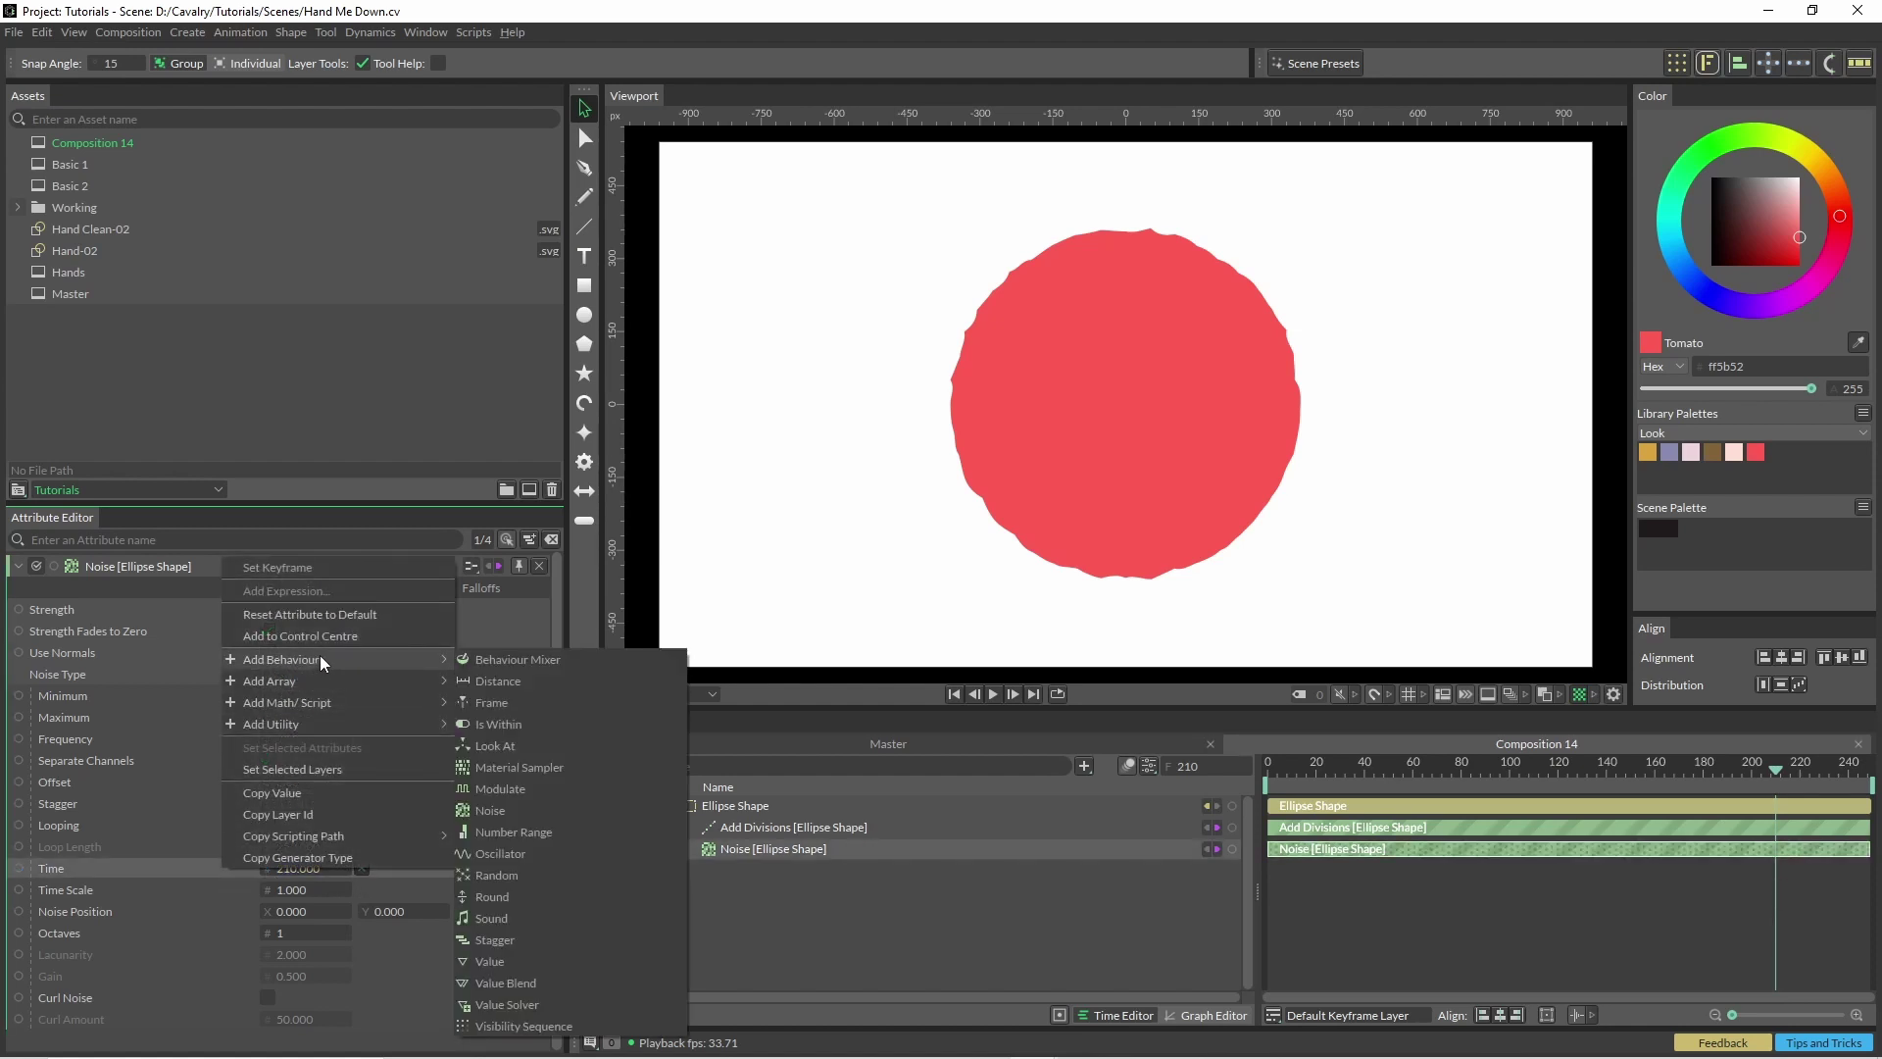
{"action": "left_click", "coordinate": [547, 897]}
{"action": "left_click", "coordinate": [784, 871]}
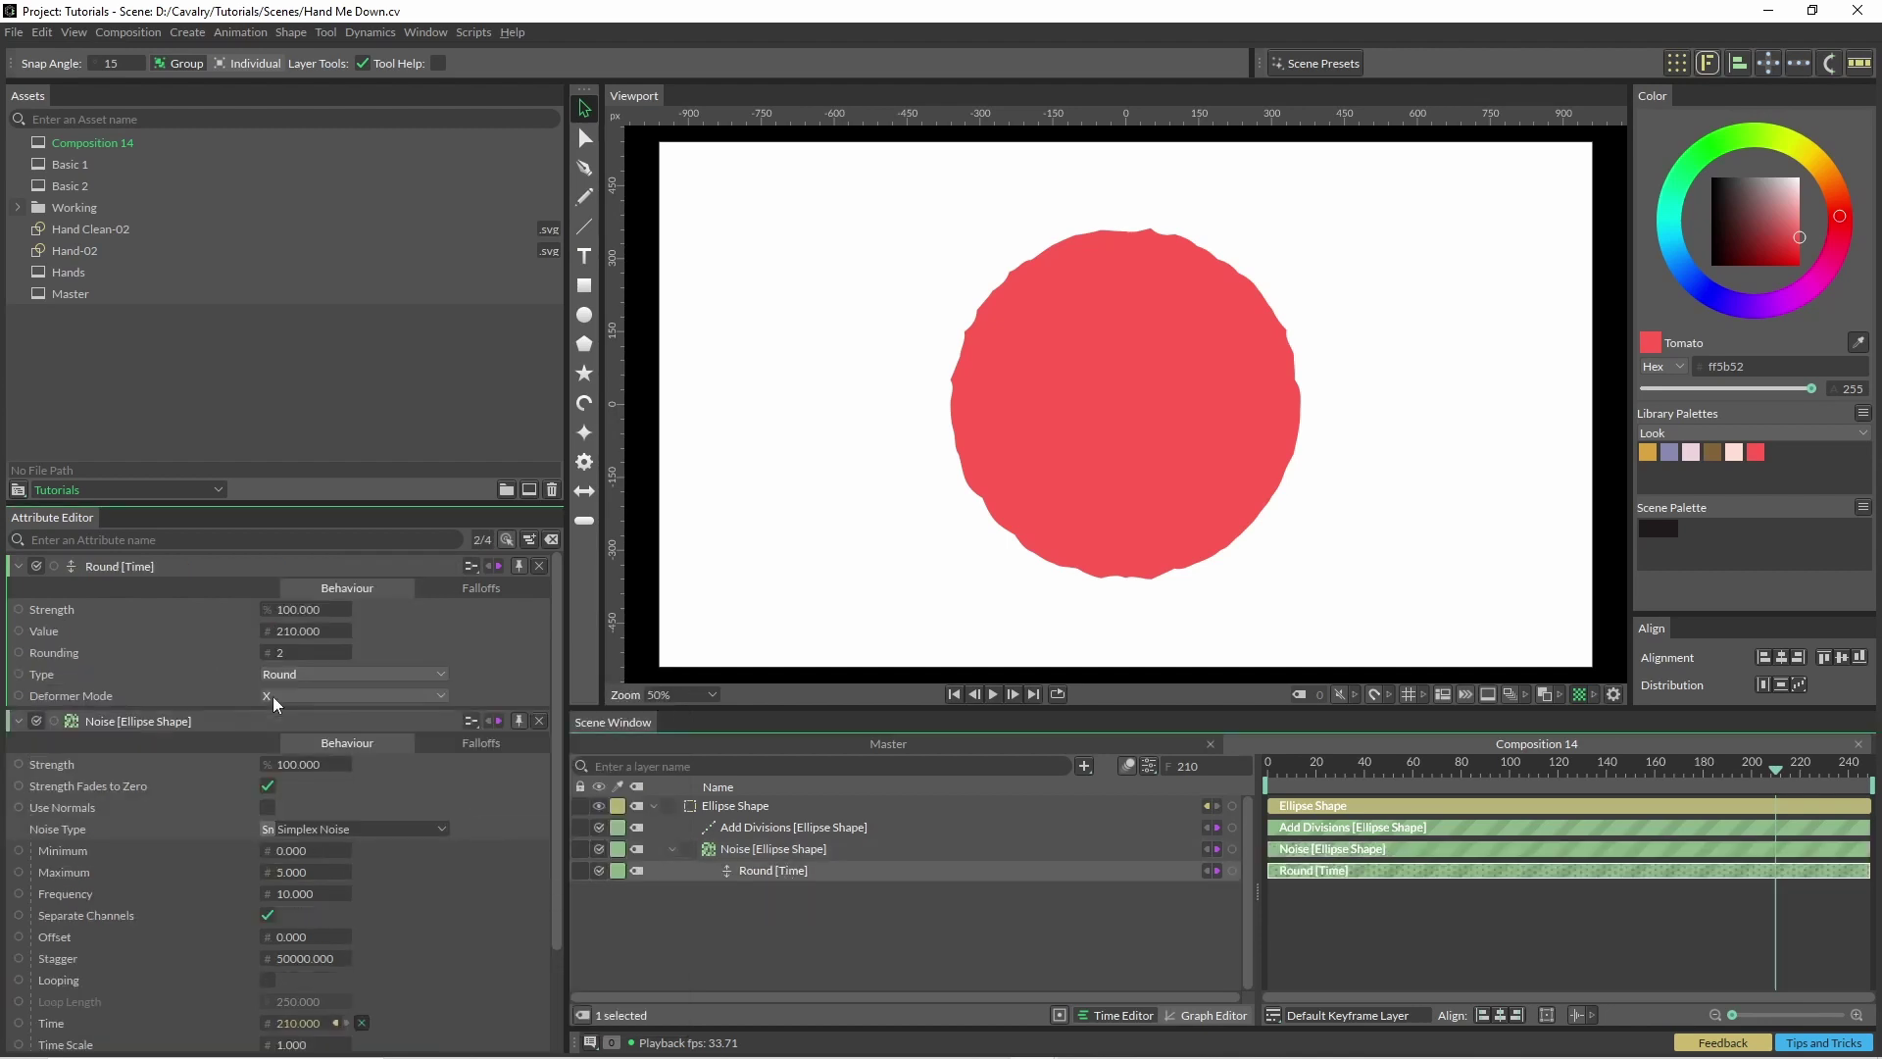
Step: Drive the Round Value with a Frame behaviour, set Rounding 5 and Round Down, then play
{"action": "right_click", "coordinate": [207, 632]}
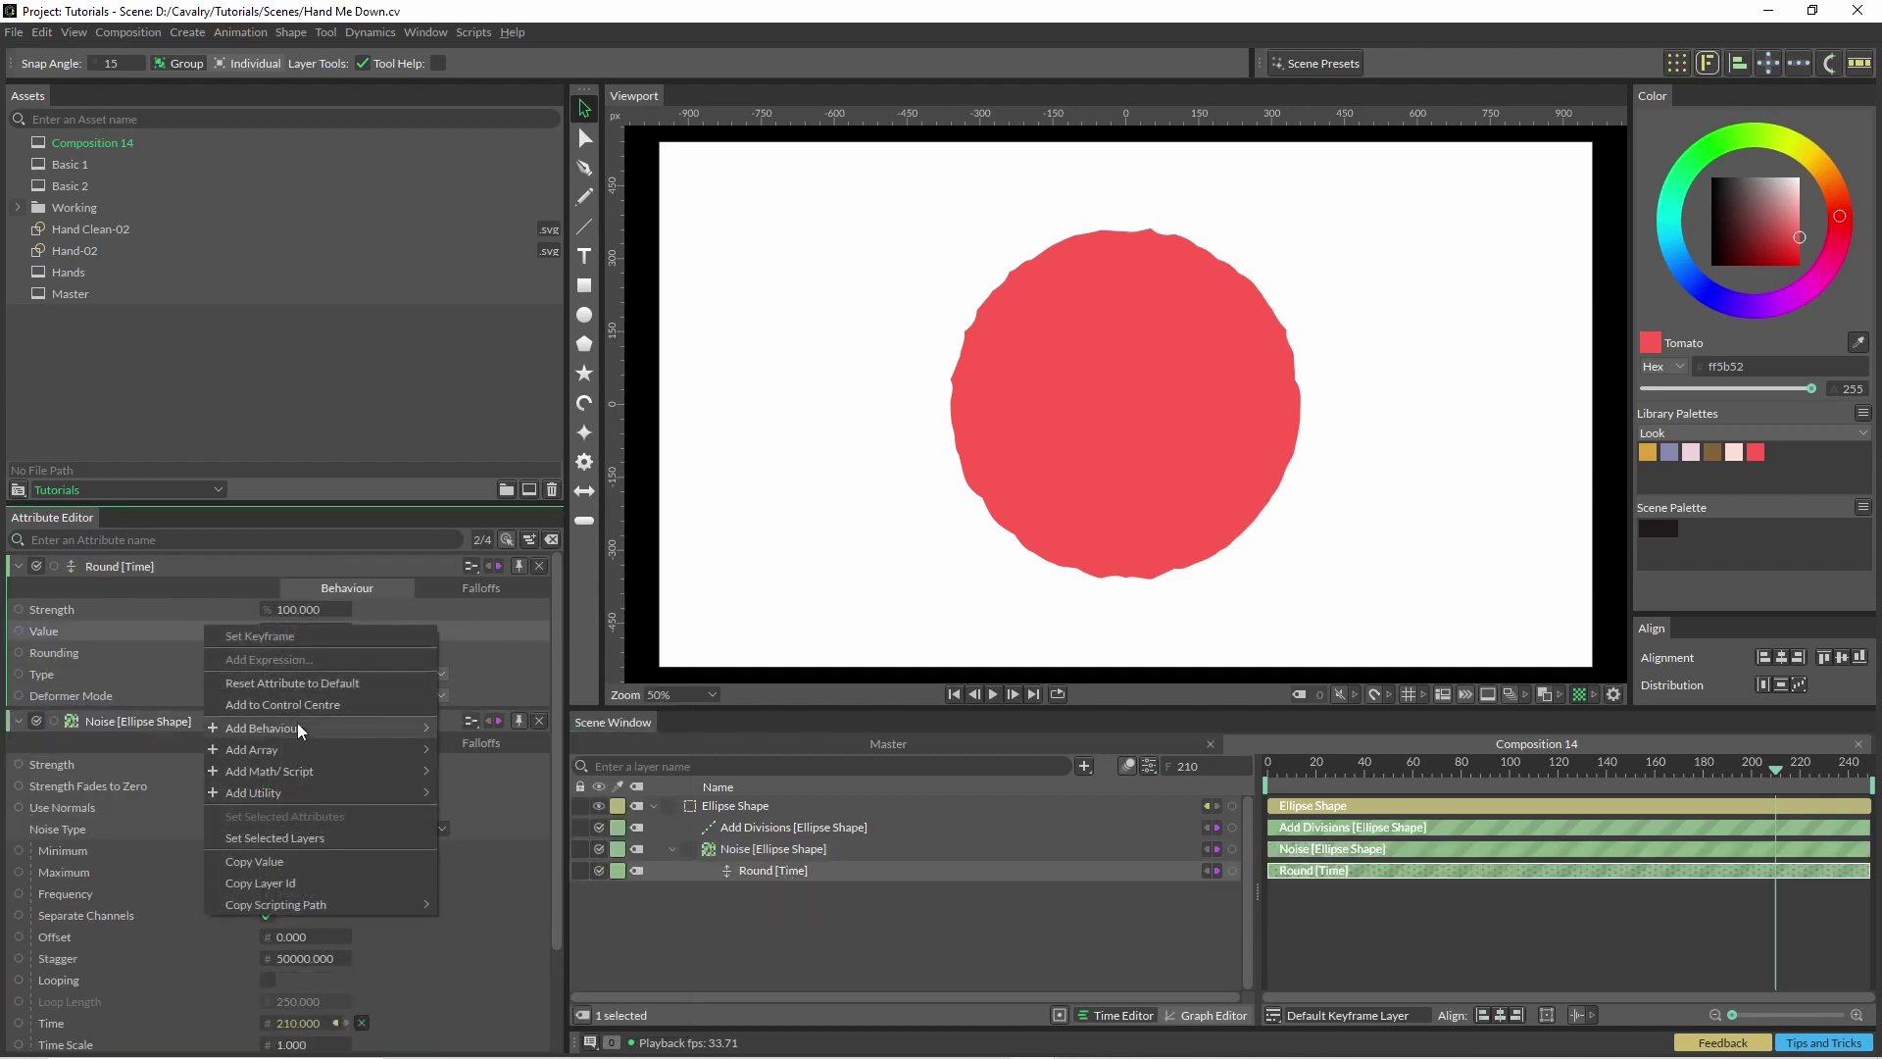
{"action": "mouse_move", "coordinate": [303, 731]}
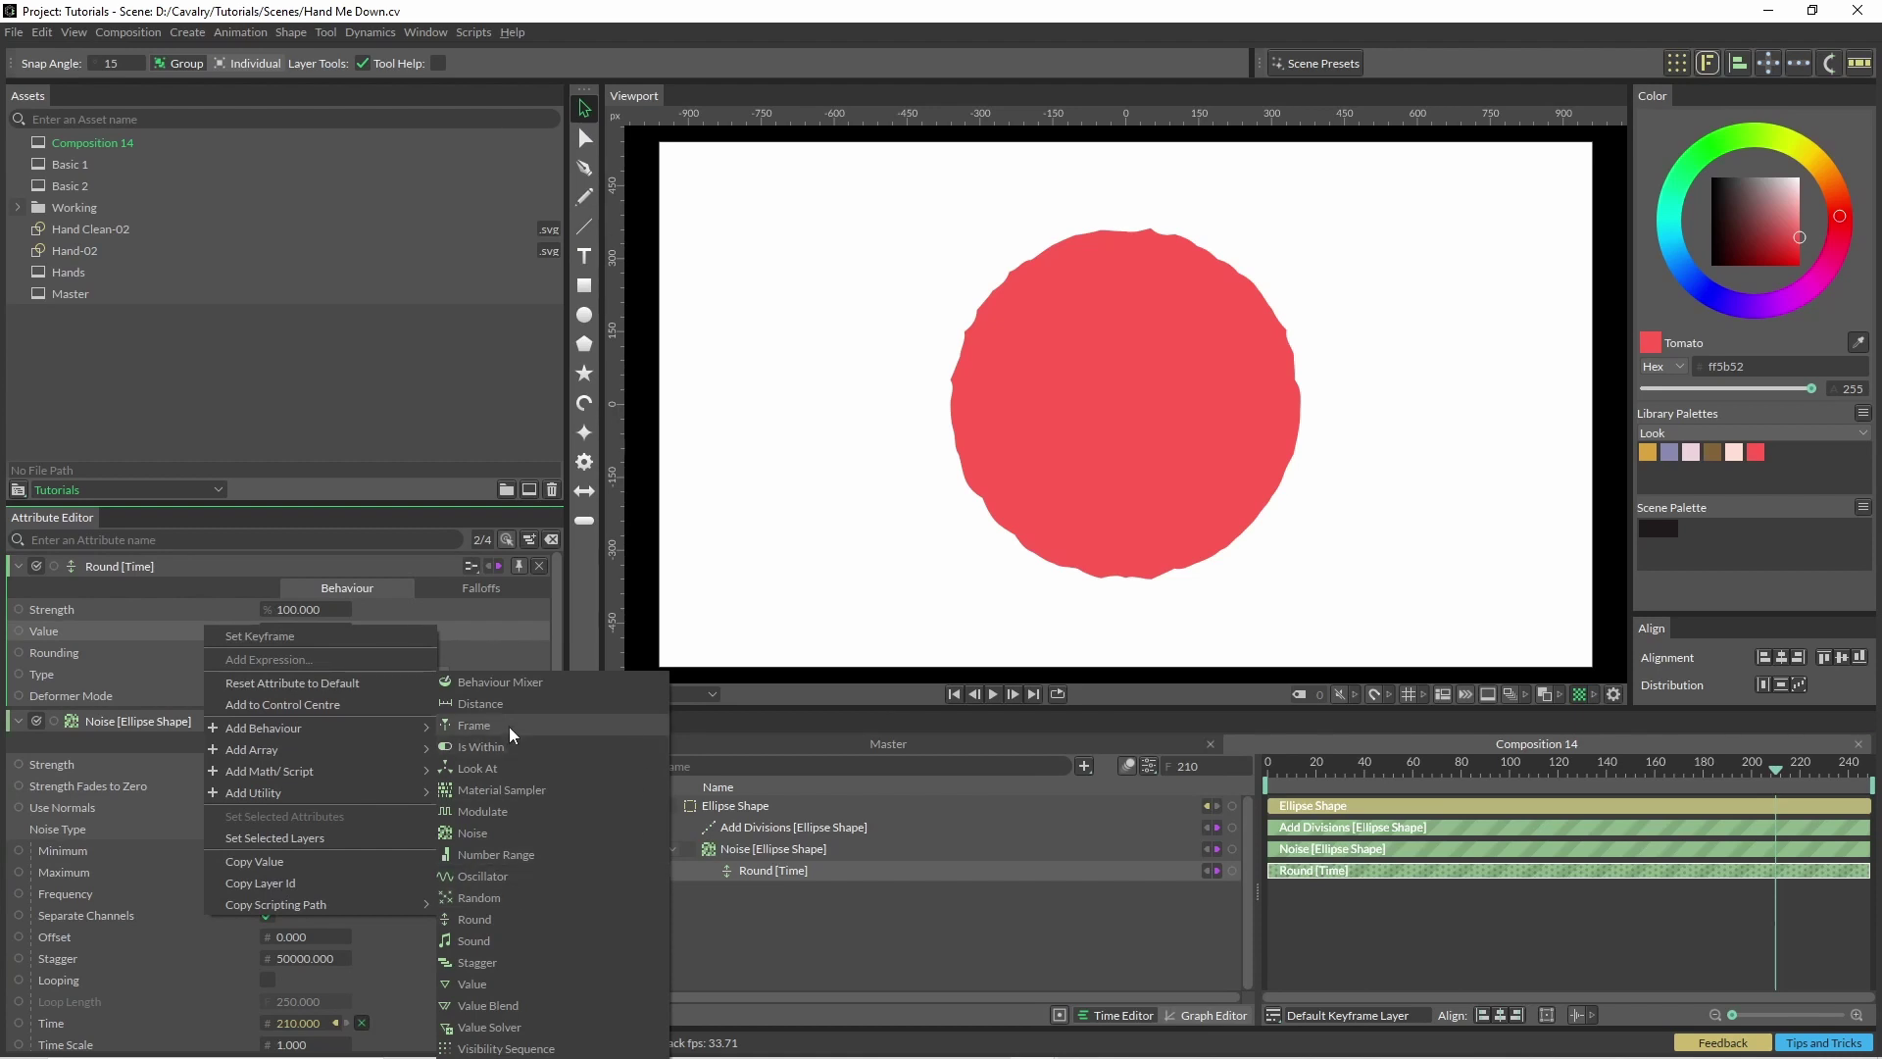
{"action": "left_click", "coordinate": [478, 727]}
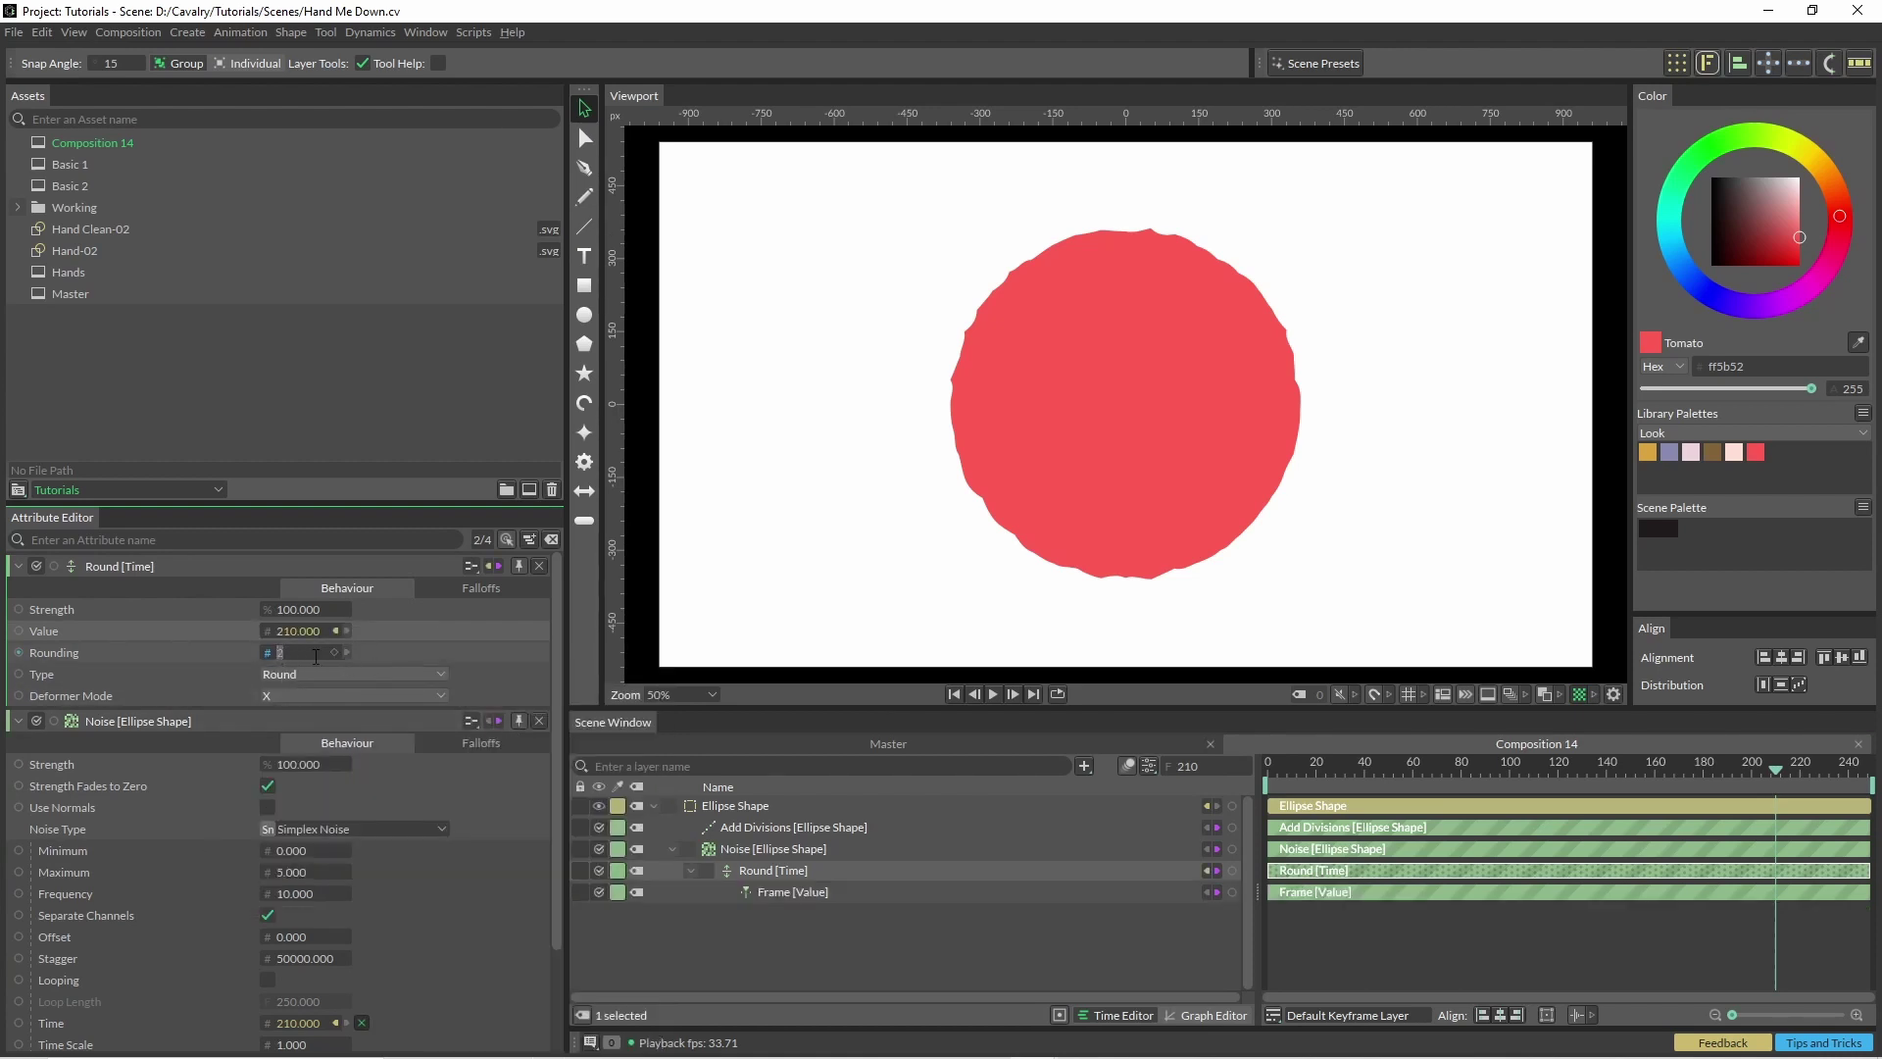
{"action": "type", "text": "5"}
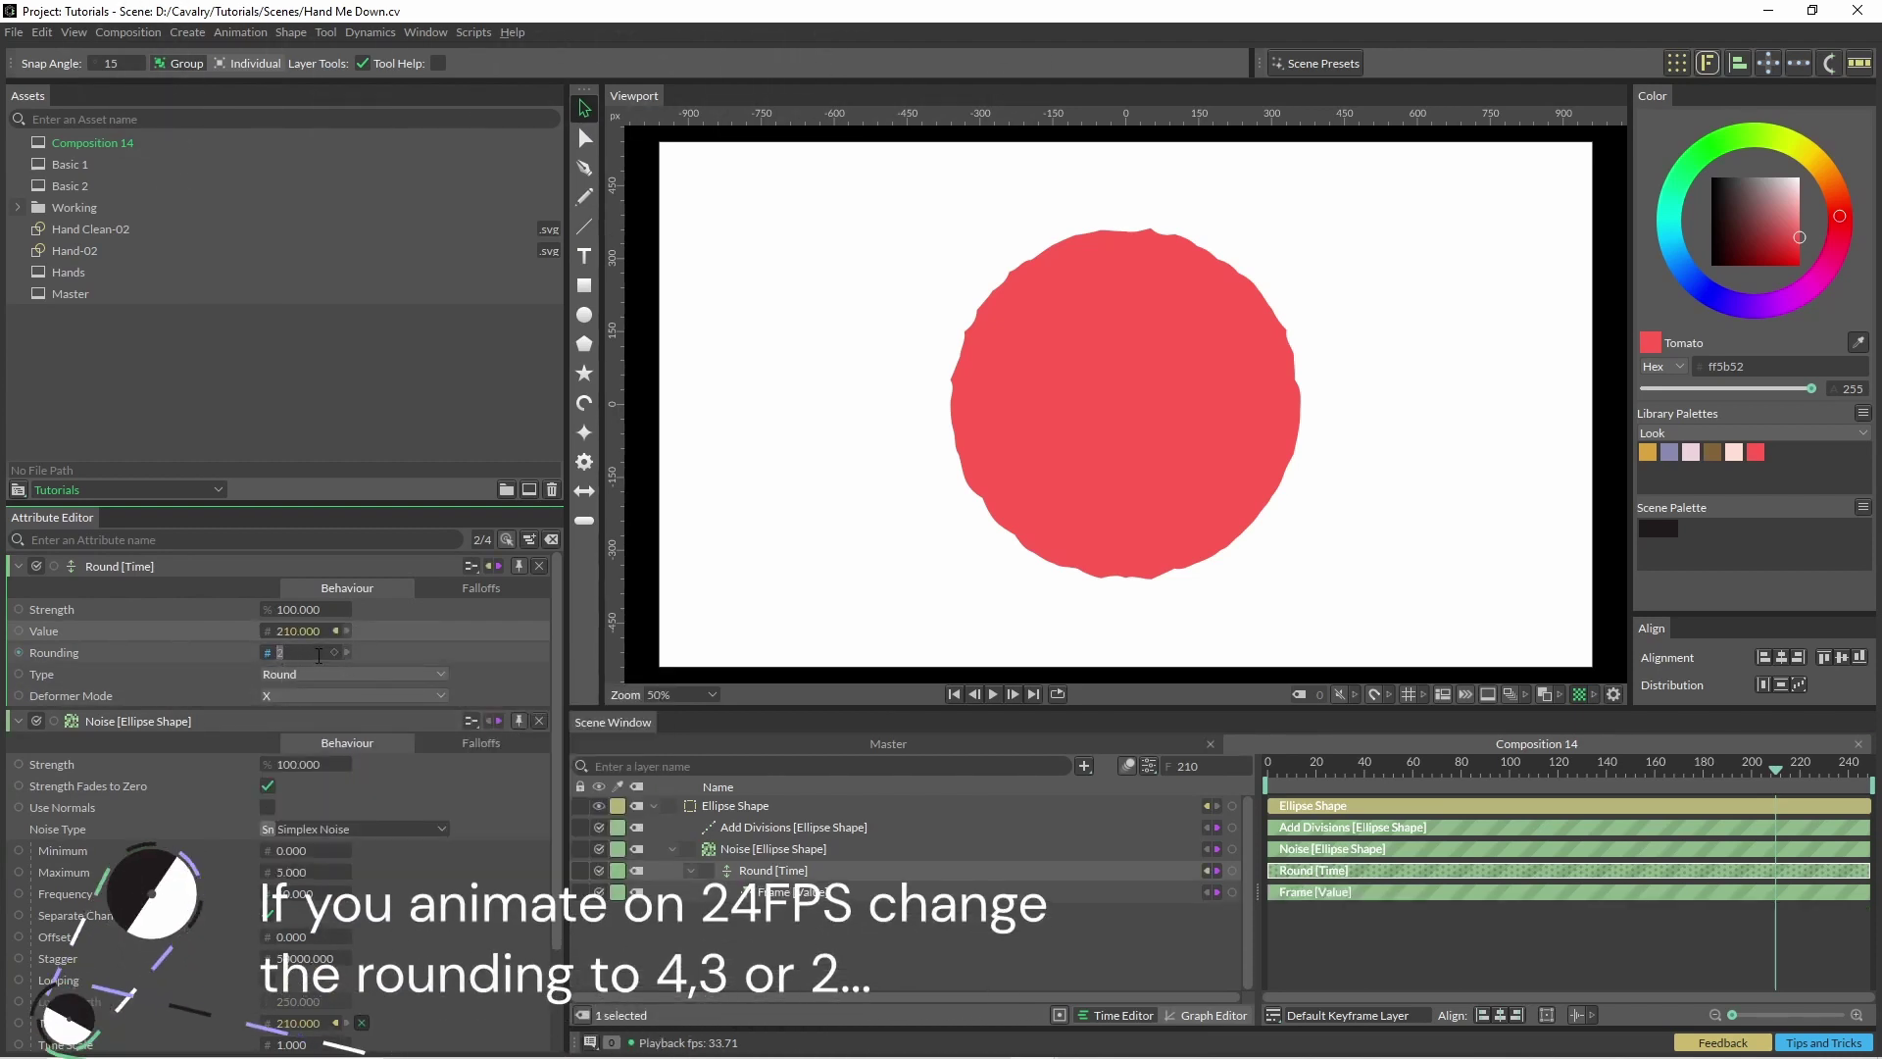
{"action": "left_click", "coordinate": [392, 675]}
{"action": "left_click", "coordinate": [389, 732]}
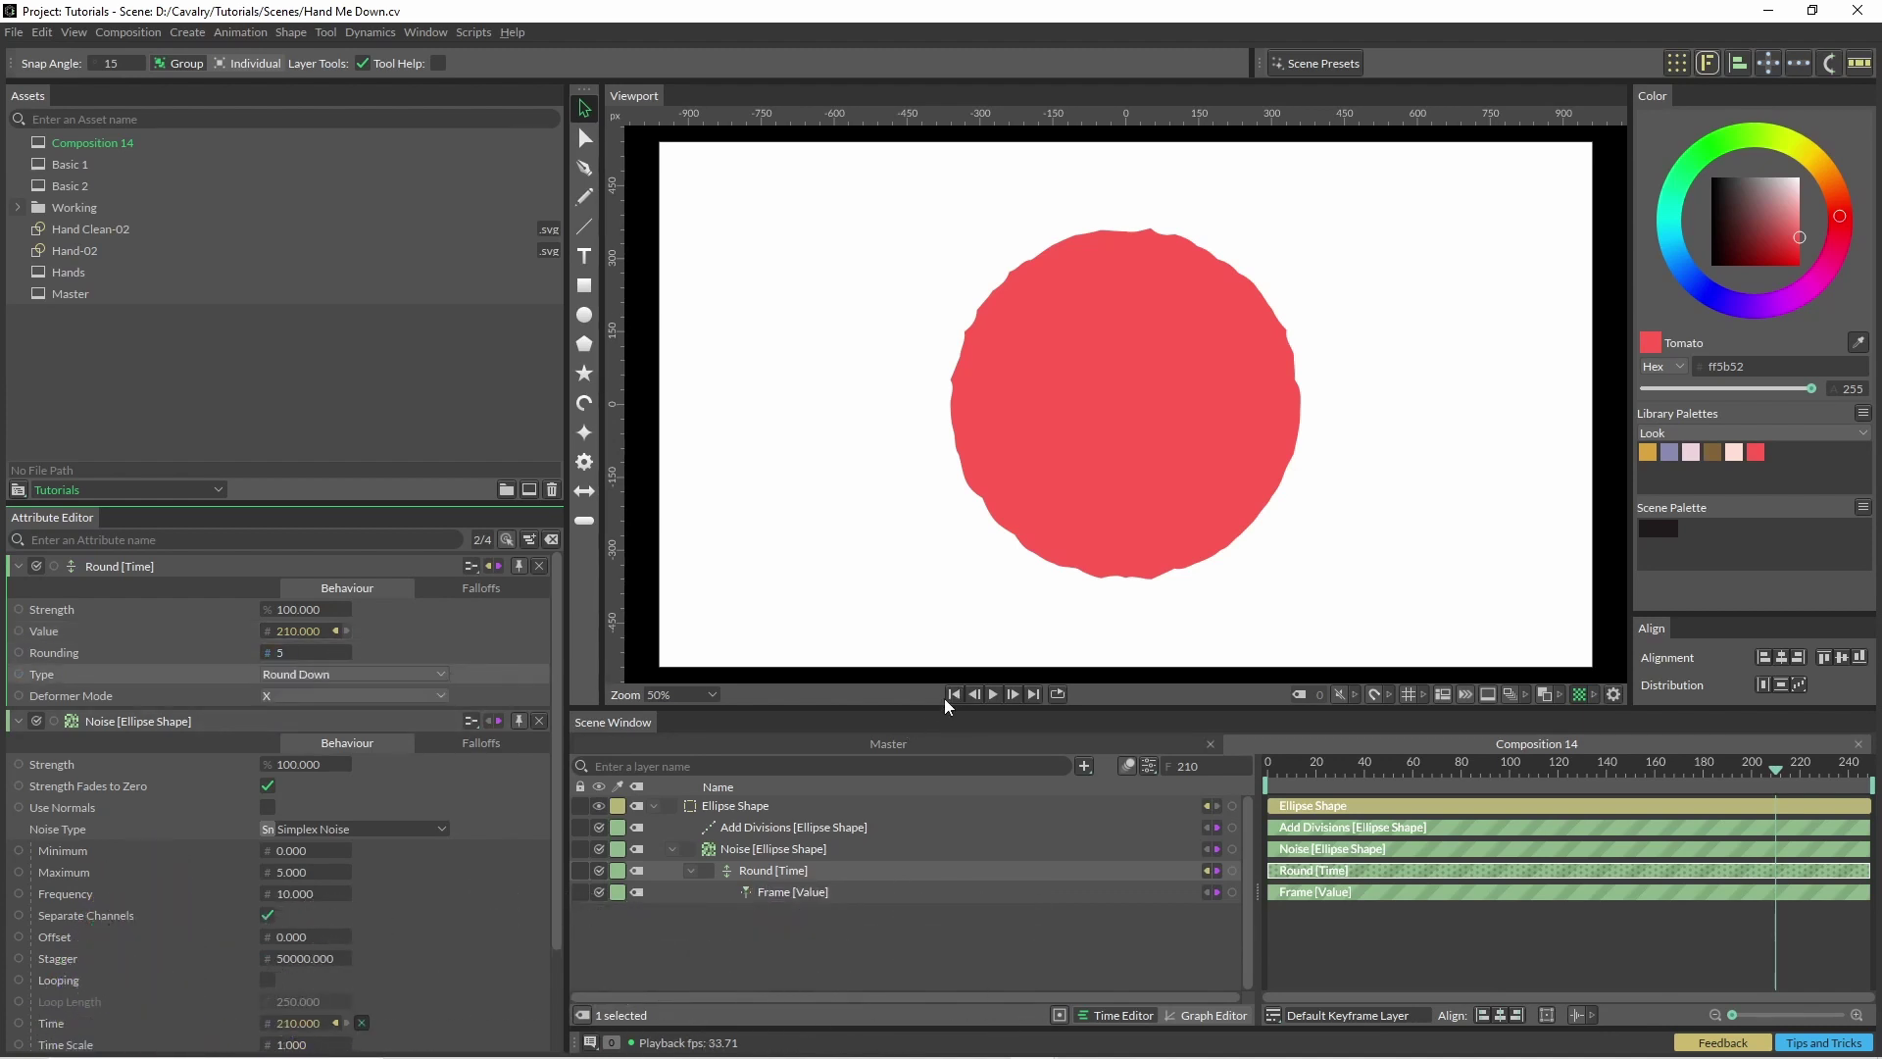
{"action": "left_click", "coordinate": [993, 694]}
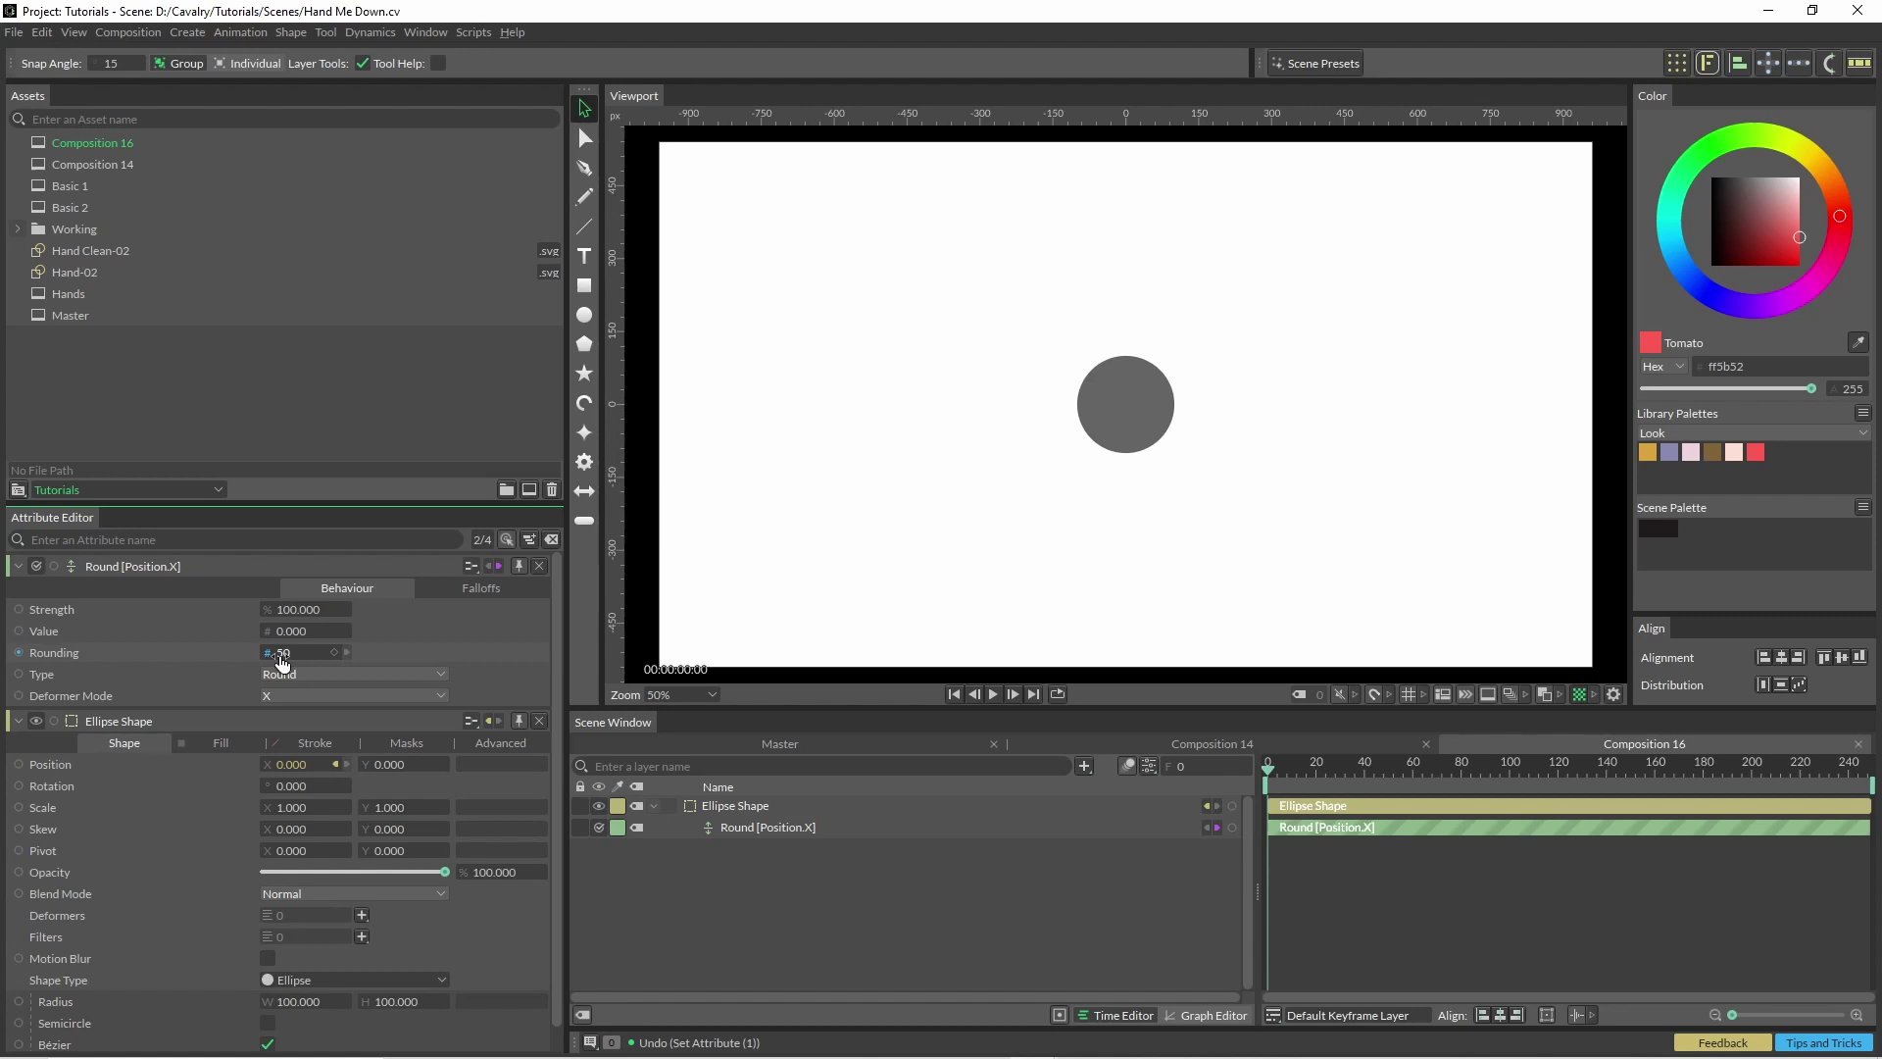
Step: Set the Round behaviour to Round Down with rounding 50, then open and play Composition 14
{"action": "left_click", "coordinate": [305, 677]}
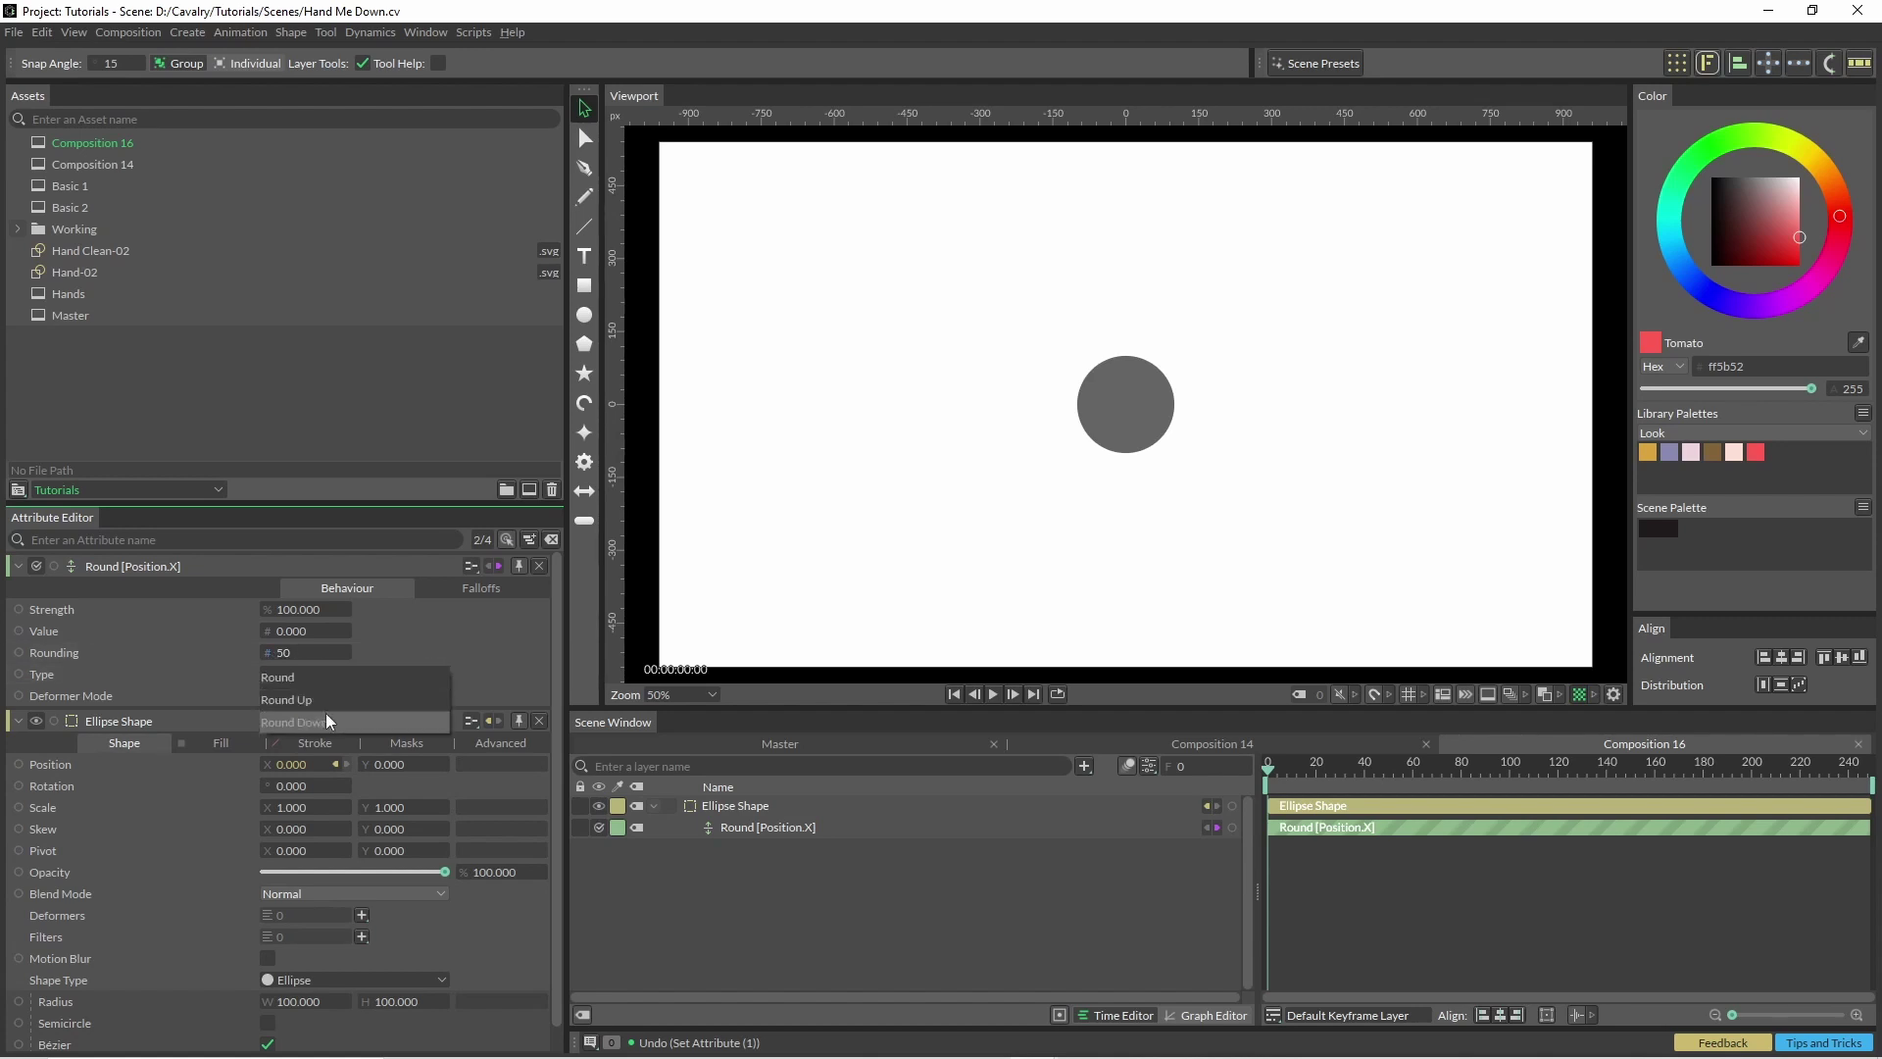
{"action": "left_click", "coordinate": [328, 712]}
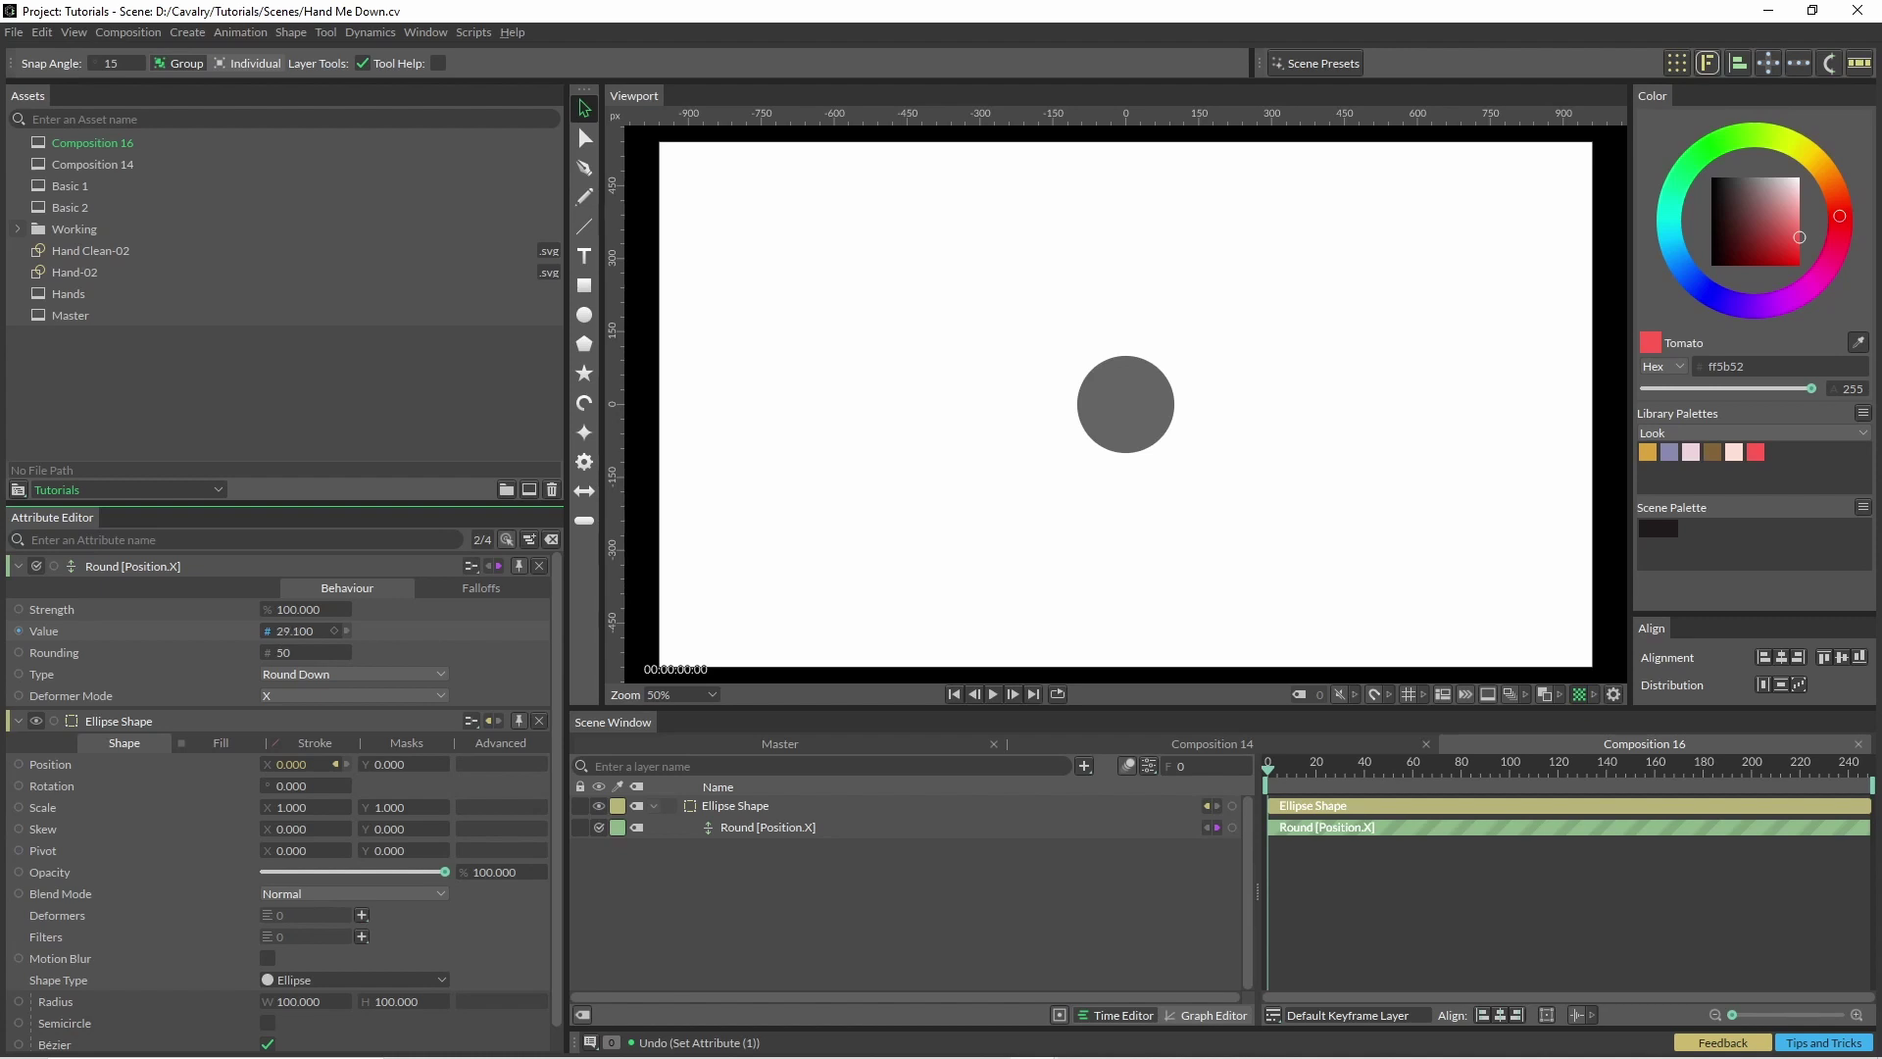
{"action": "left_click_drag", "start_coordinate": [294, 630], "coordinate": [304, 630]}
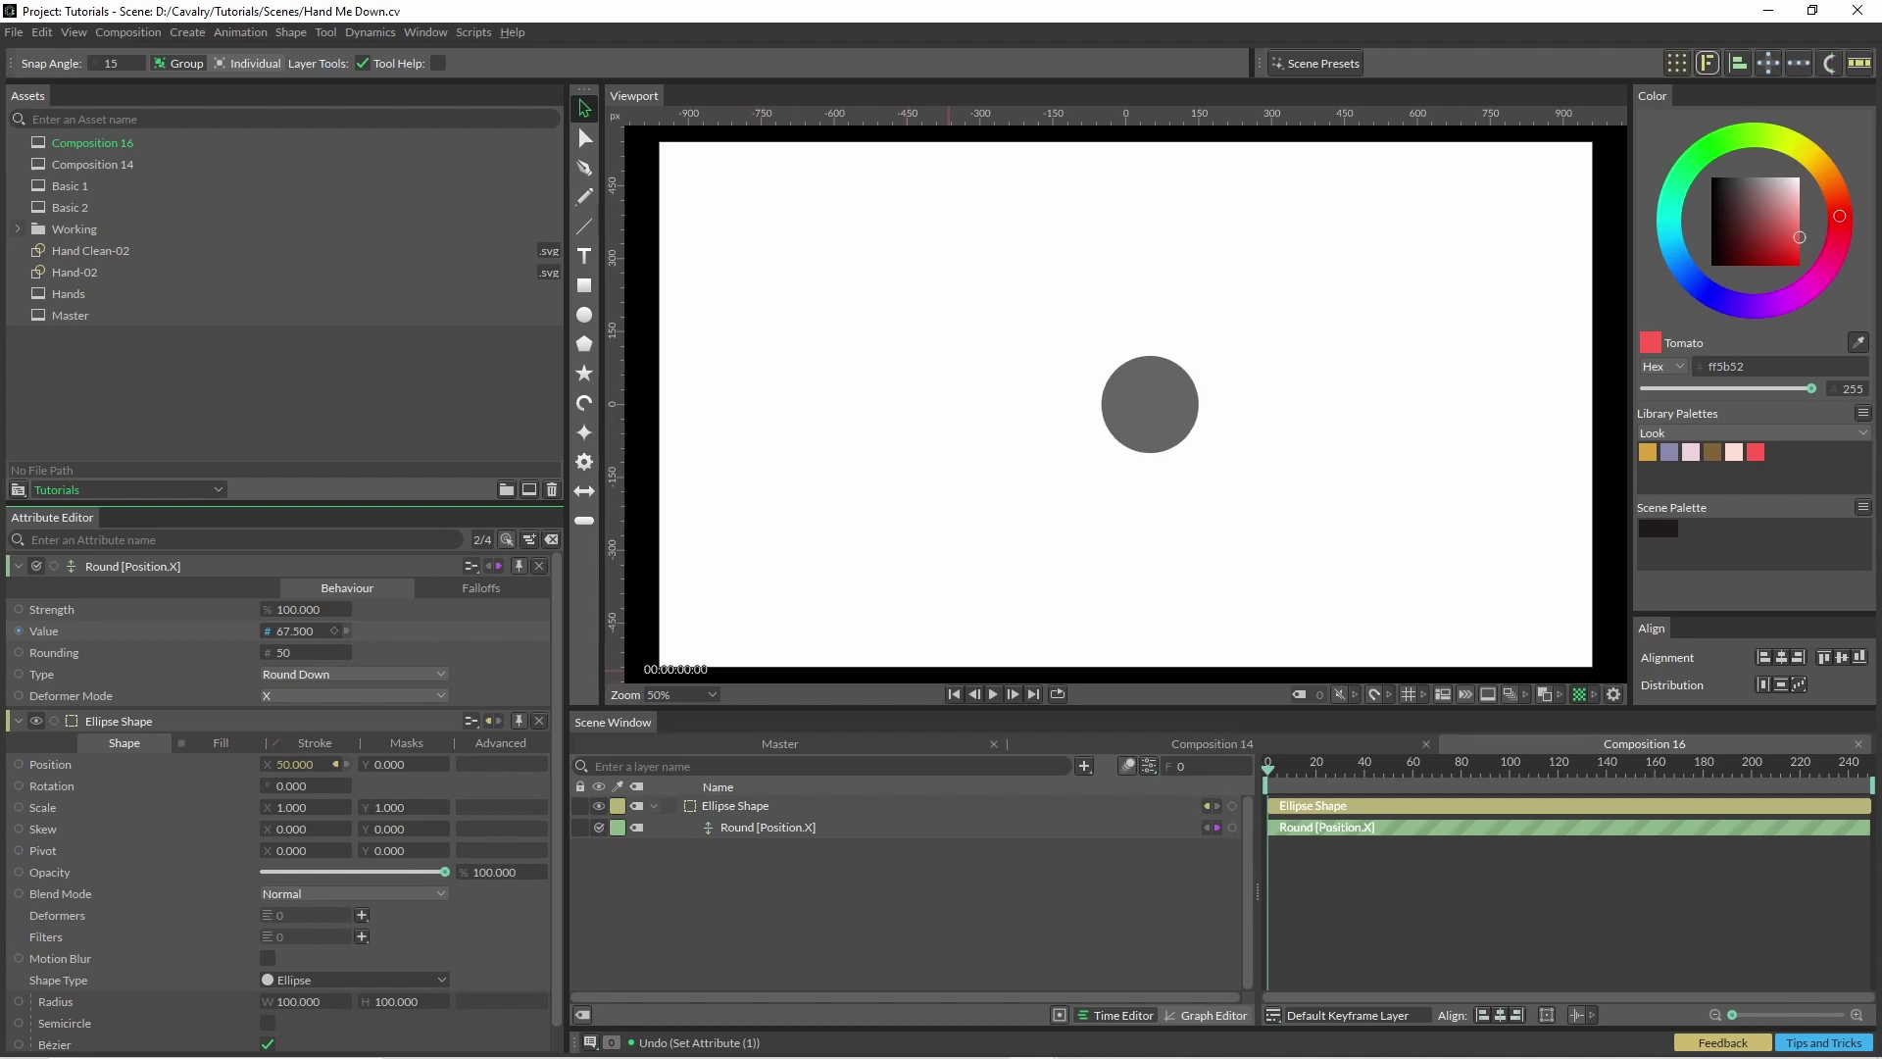
{"action": "mouse_move", "coordinate": [294, 630]}
{"action": "left_mouse_down"}
{"action": "mouse_move", "coordinate": [350, 631]}
{"action": "mouse_move", "coordinate": [318, 630]}
{"action": "left_mouse_up"}
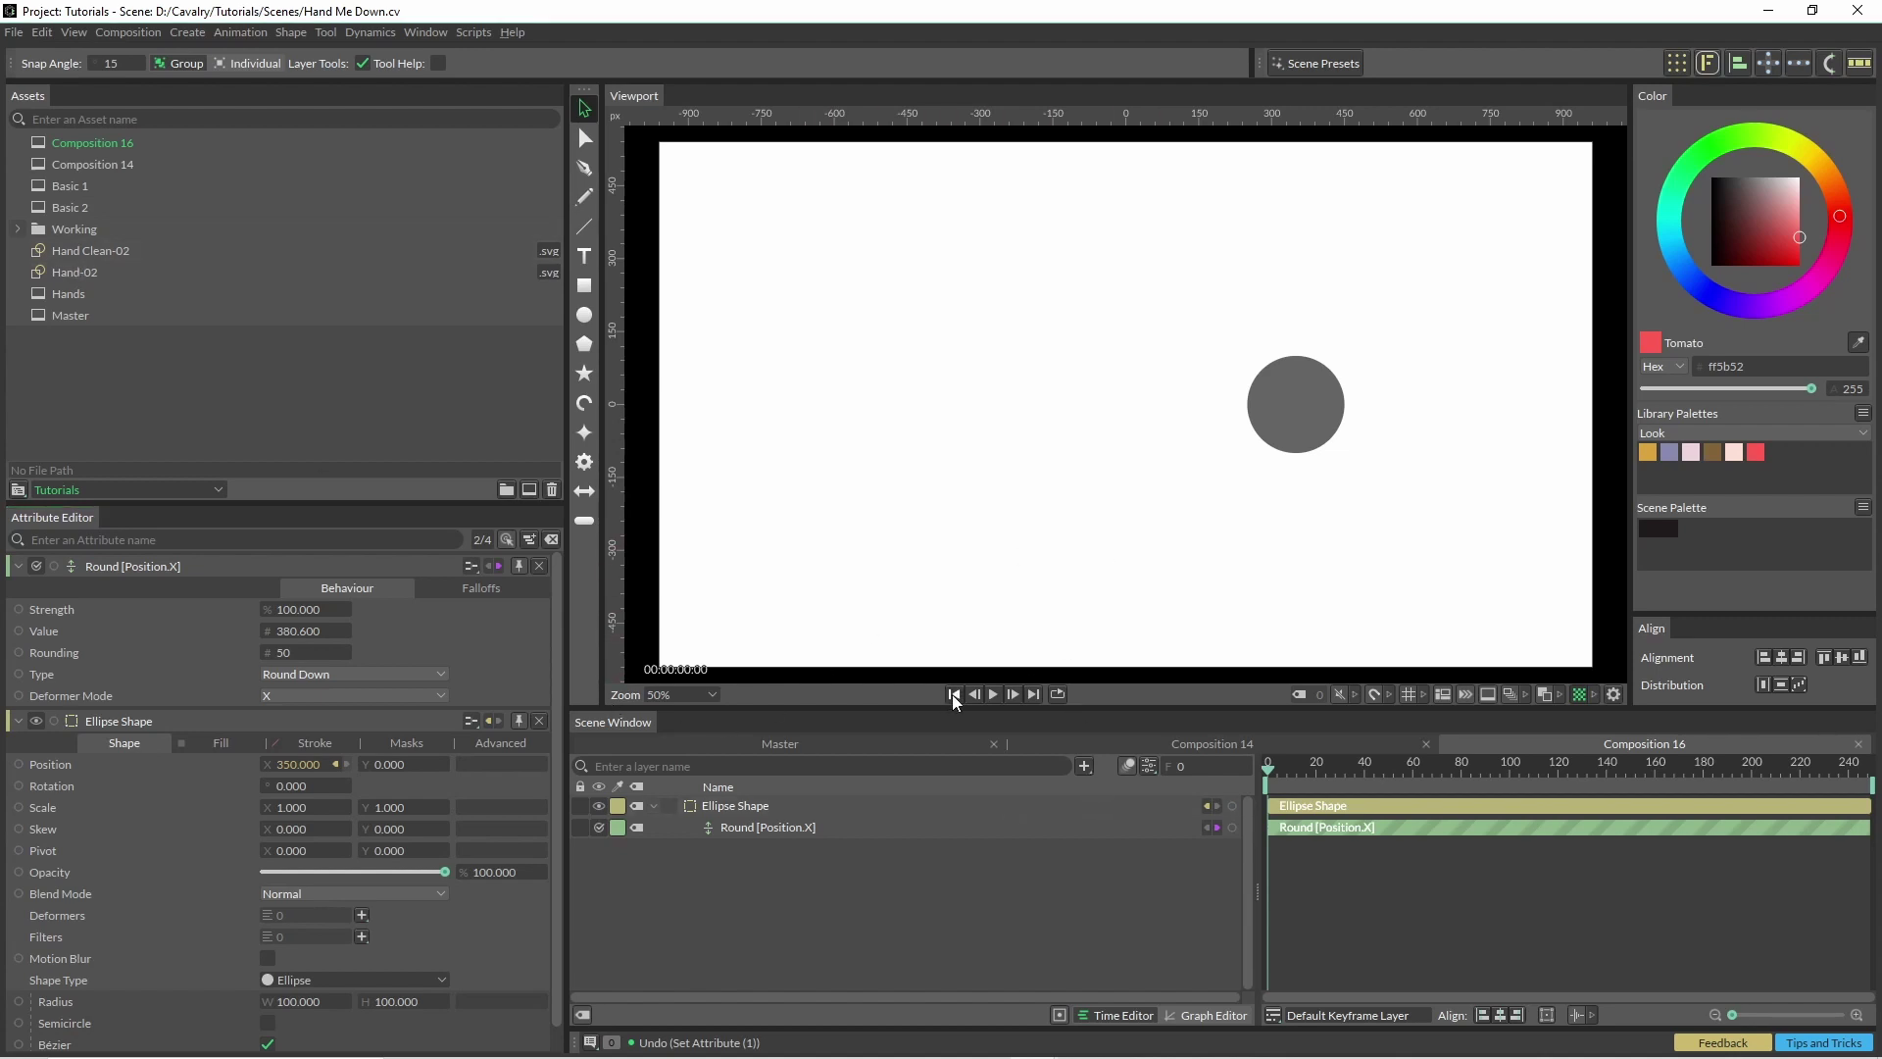
{"action": "double_click", "coordinate": [116, 165]}
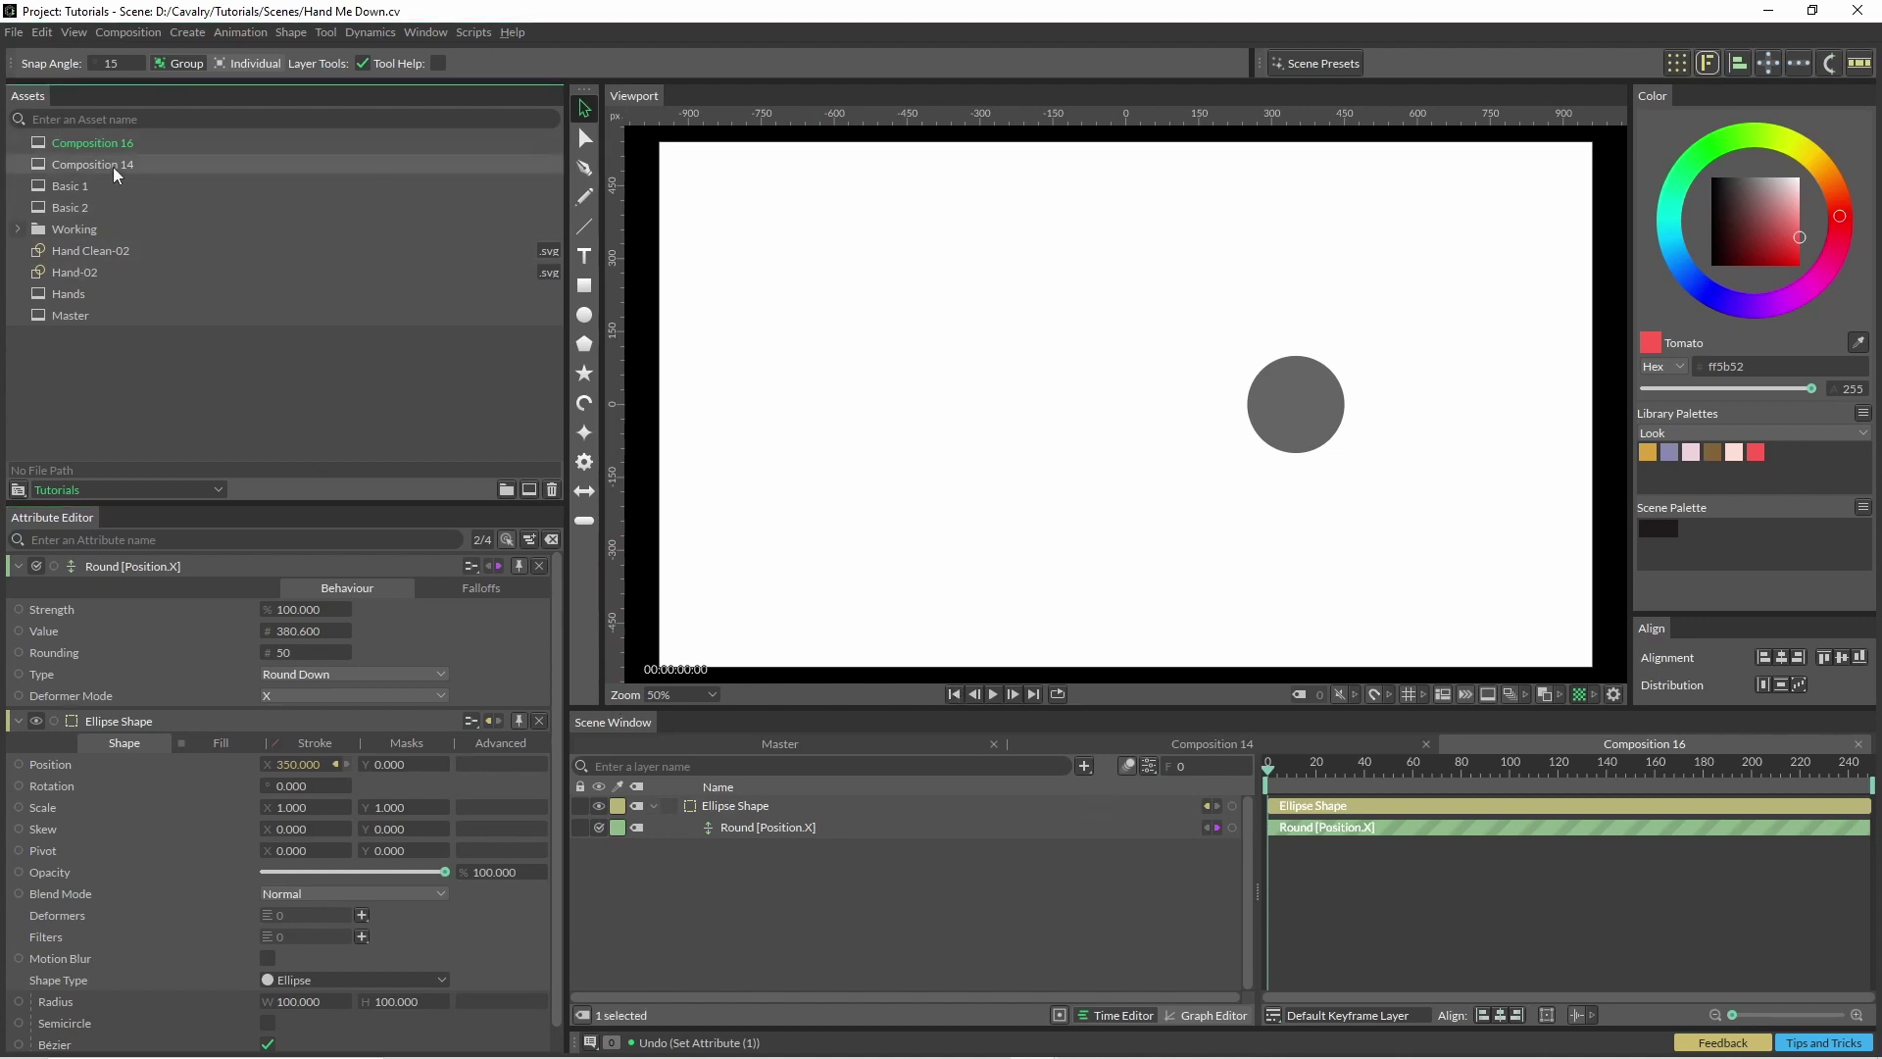
{"action": "key", "text": "space"}
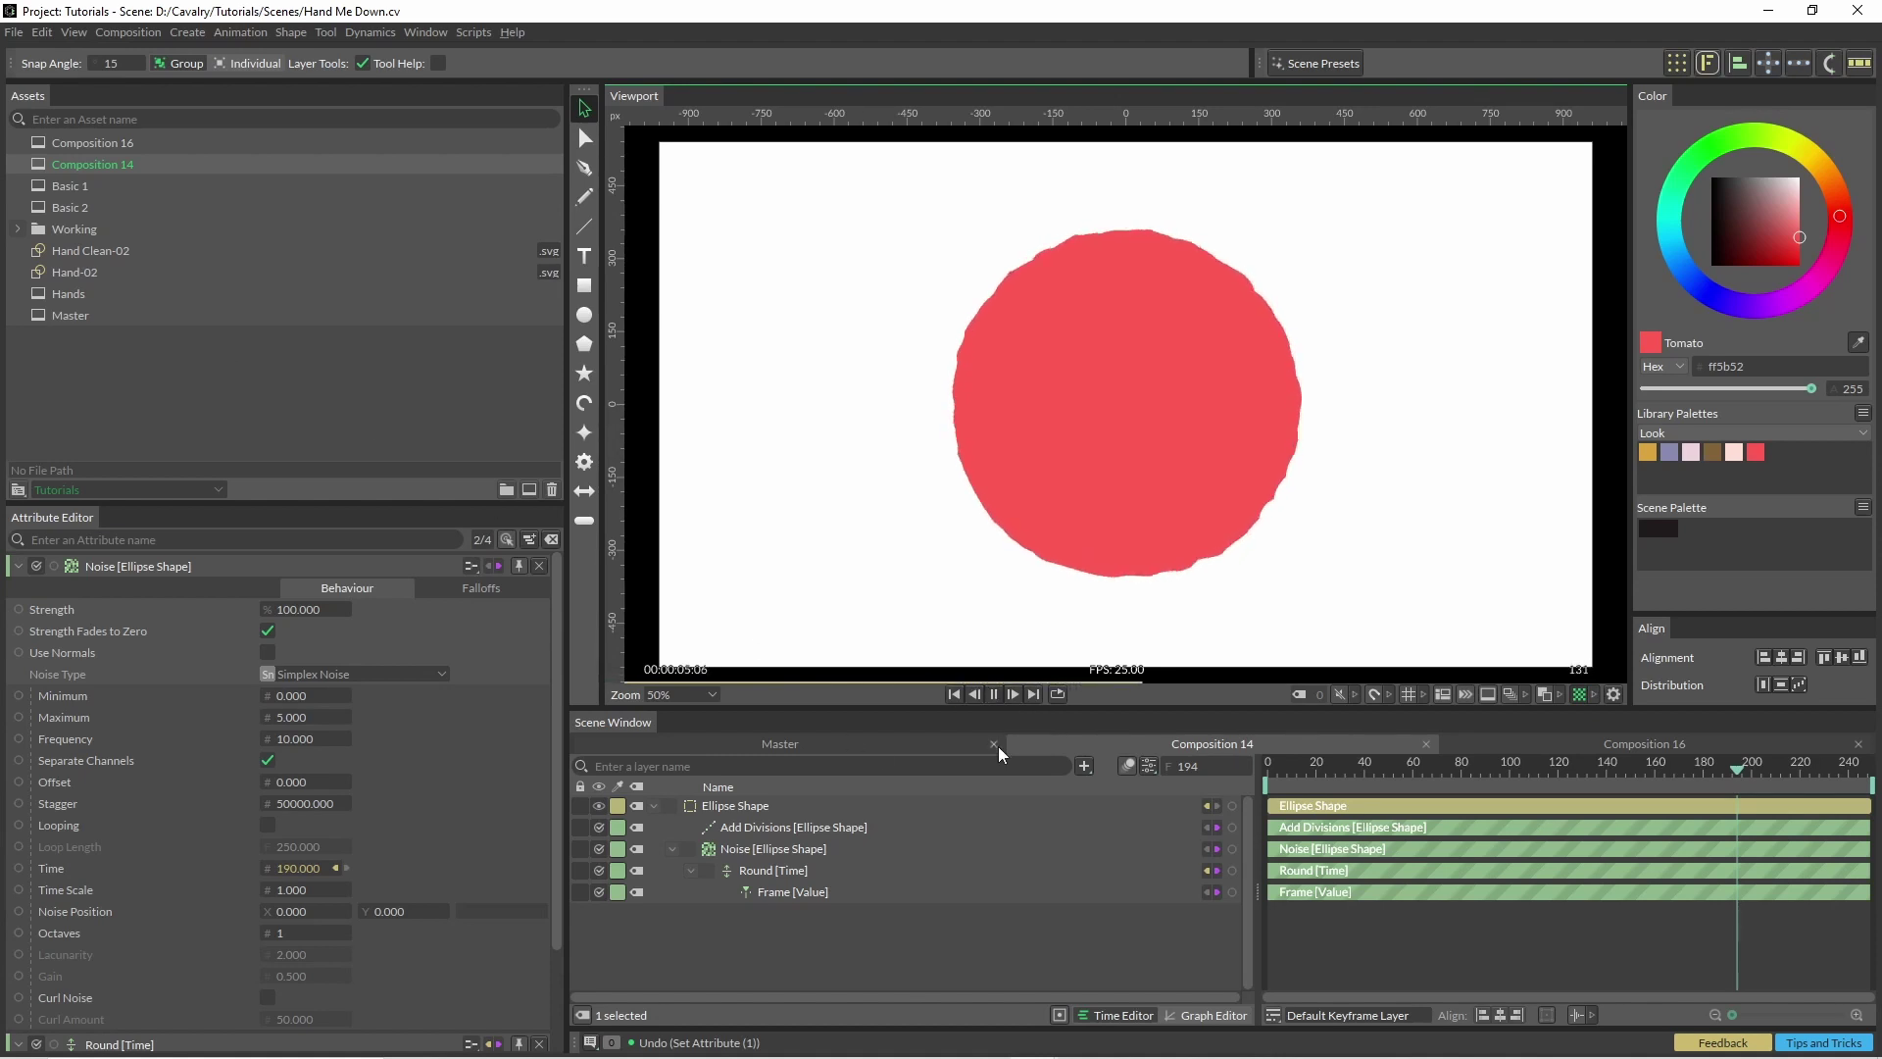
Step: Open Basic 1 and add a Distortion filter to the colour grid
{"action": "double_click", "coordinate": [69, 186]}
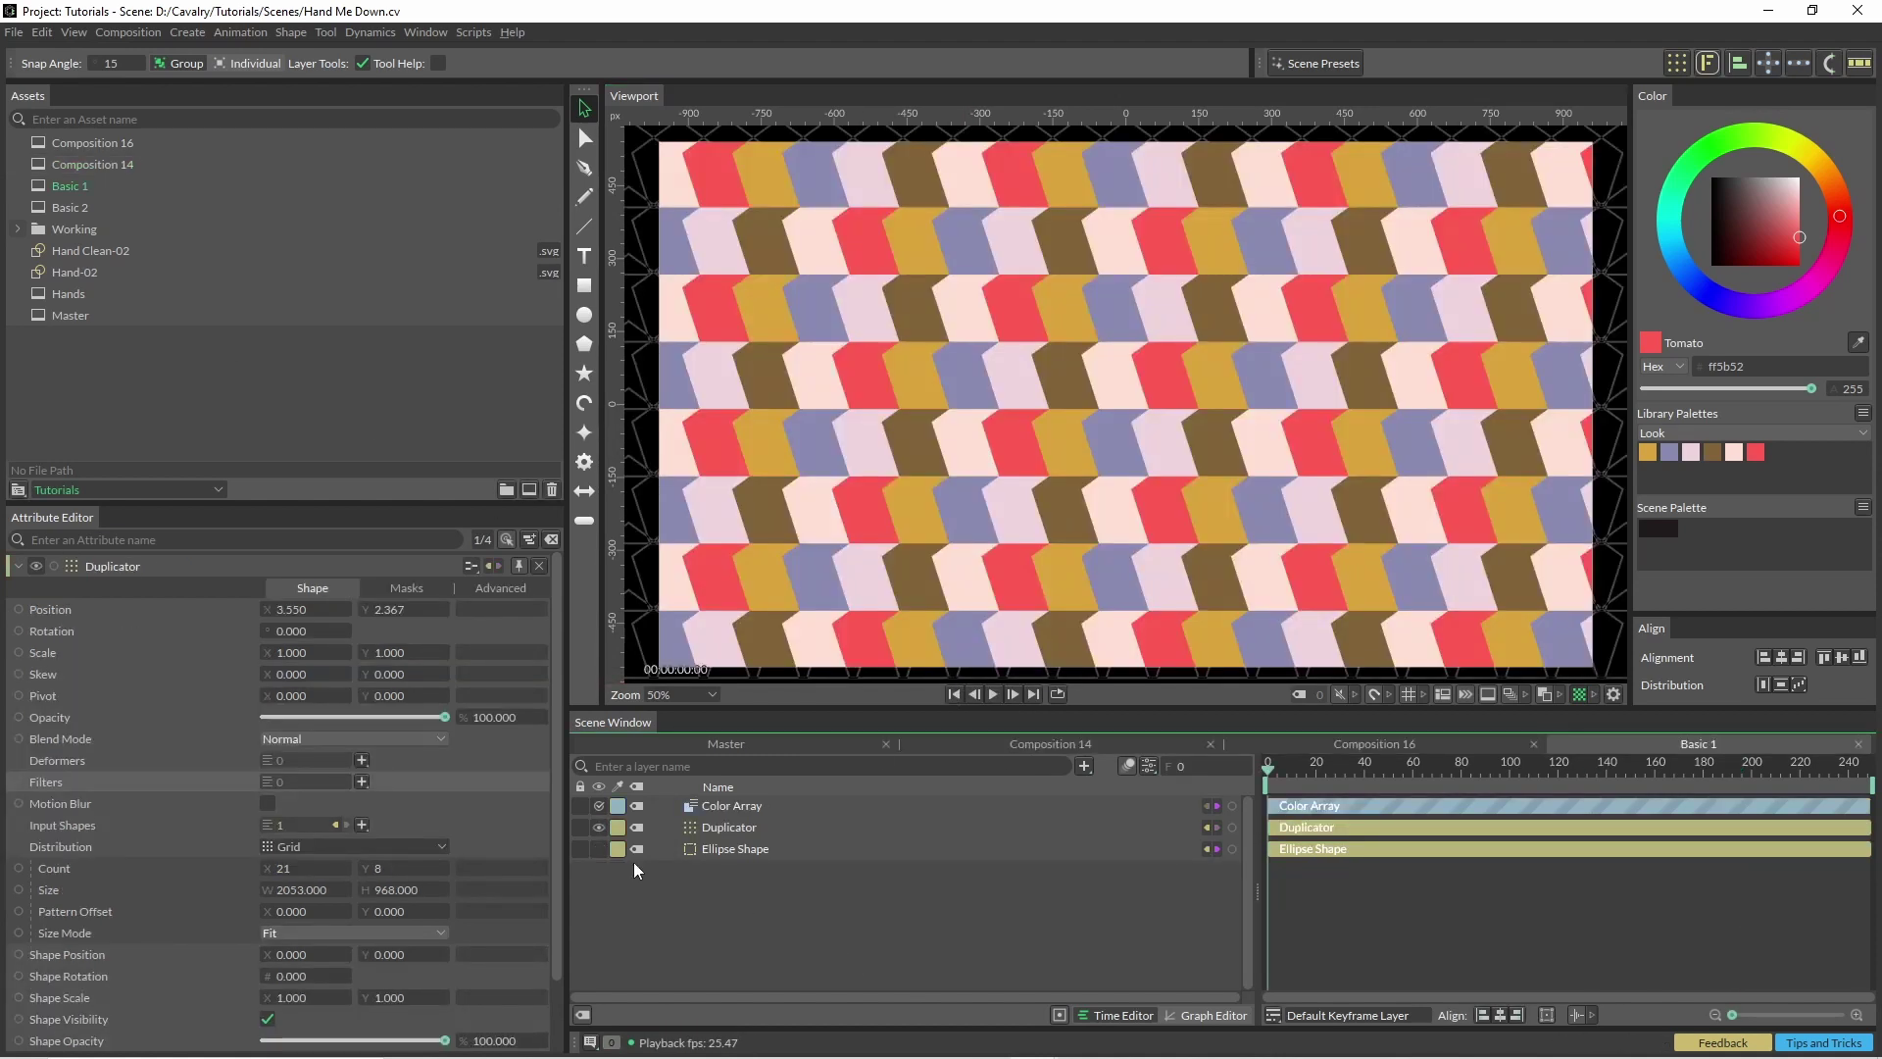
{"action": "left_click", "coordinate": [362, 782]}
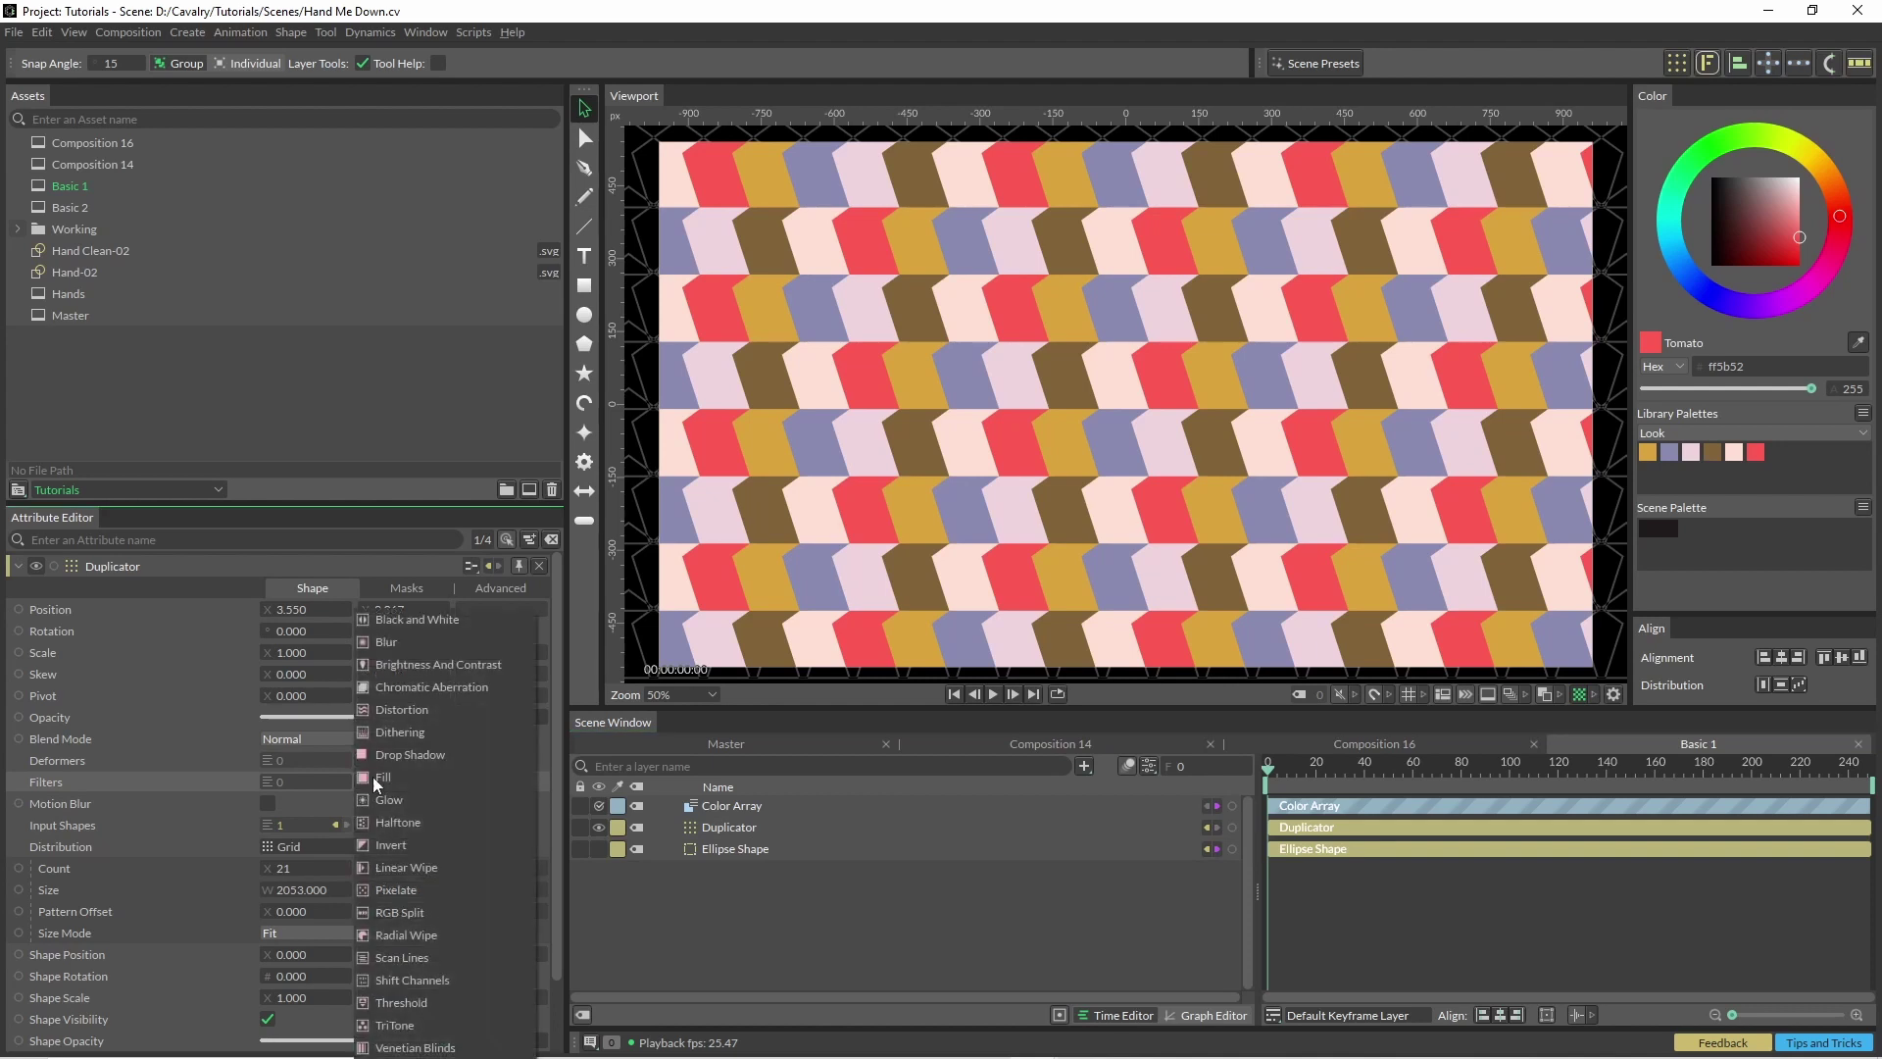
{"action": "left_click", "coordinate": [401, 717]}
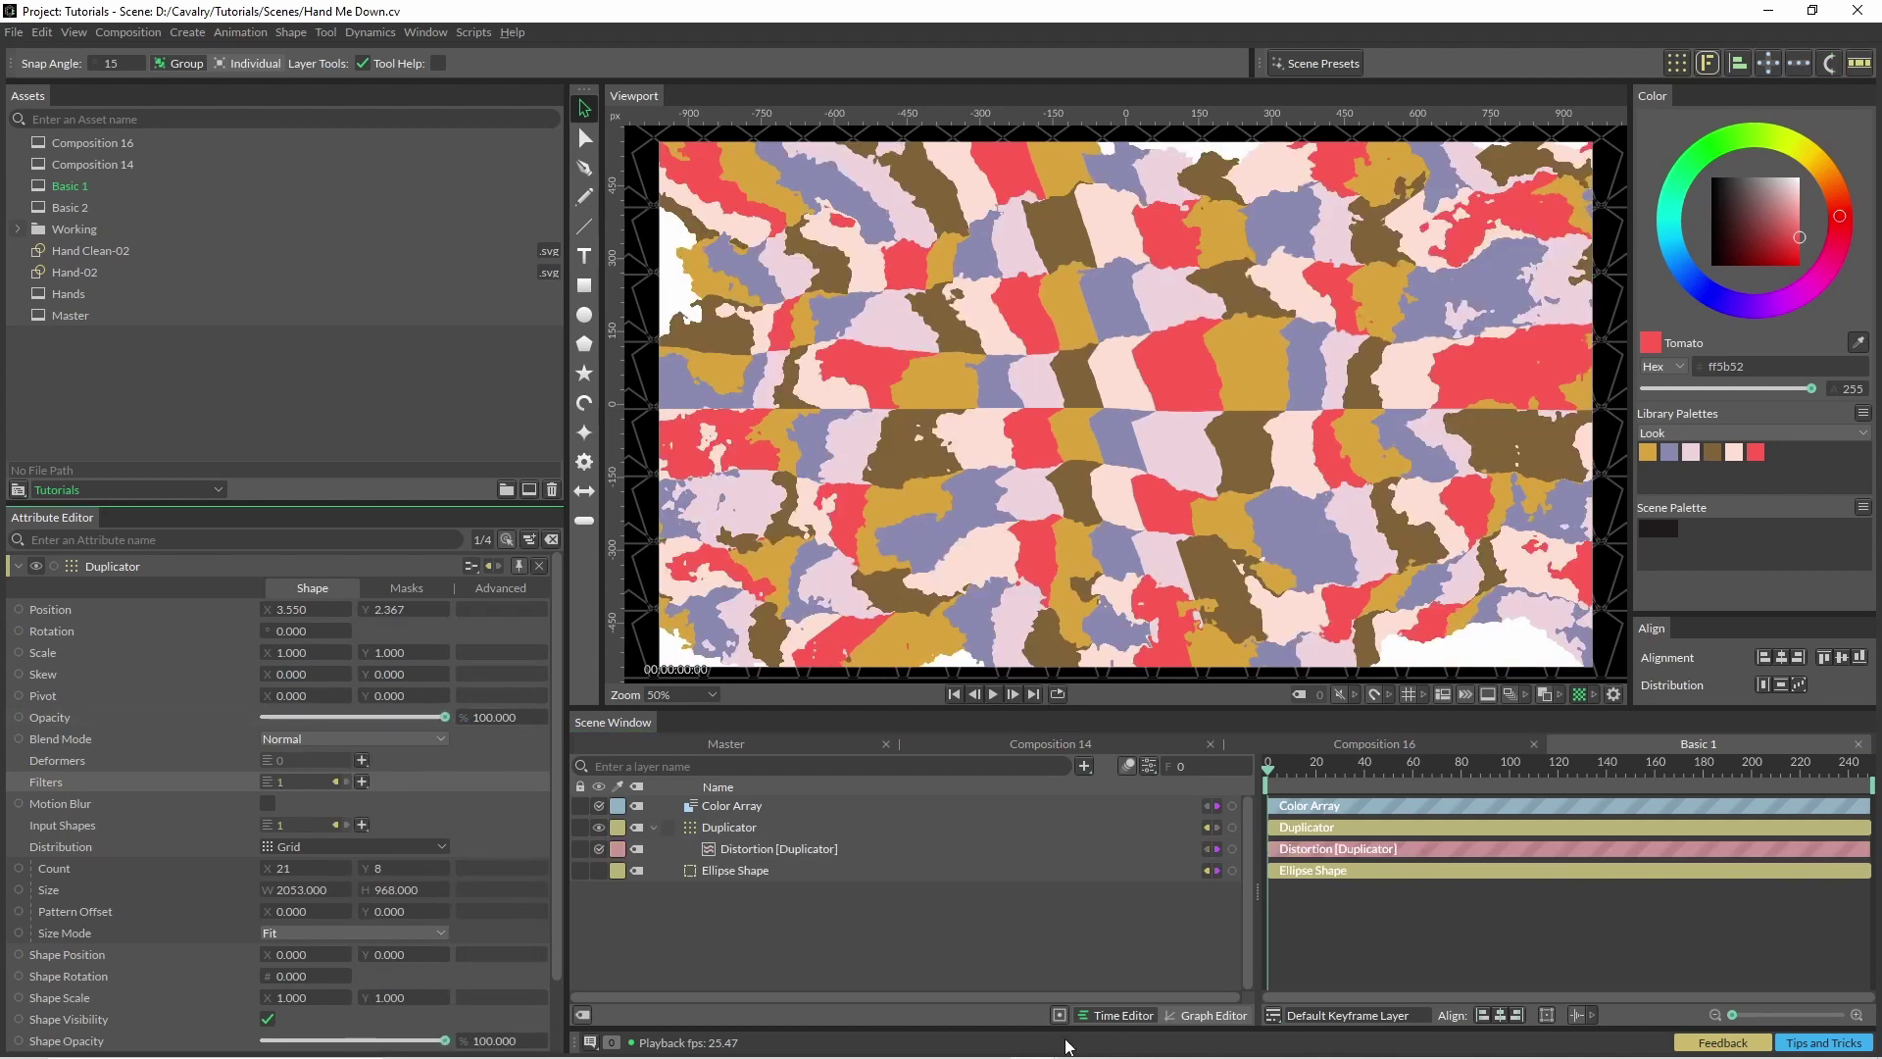
{"action": "left_click", "coordinate": [726, 849]}
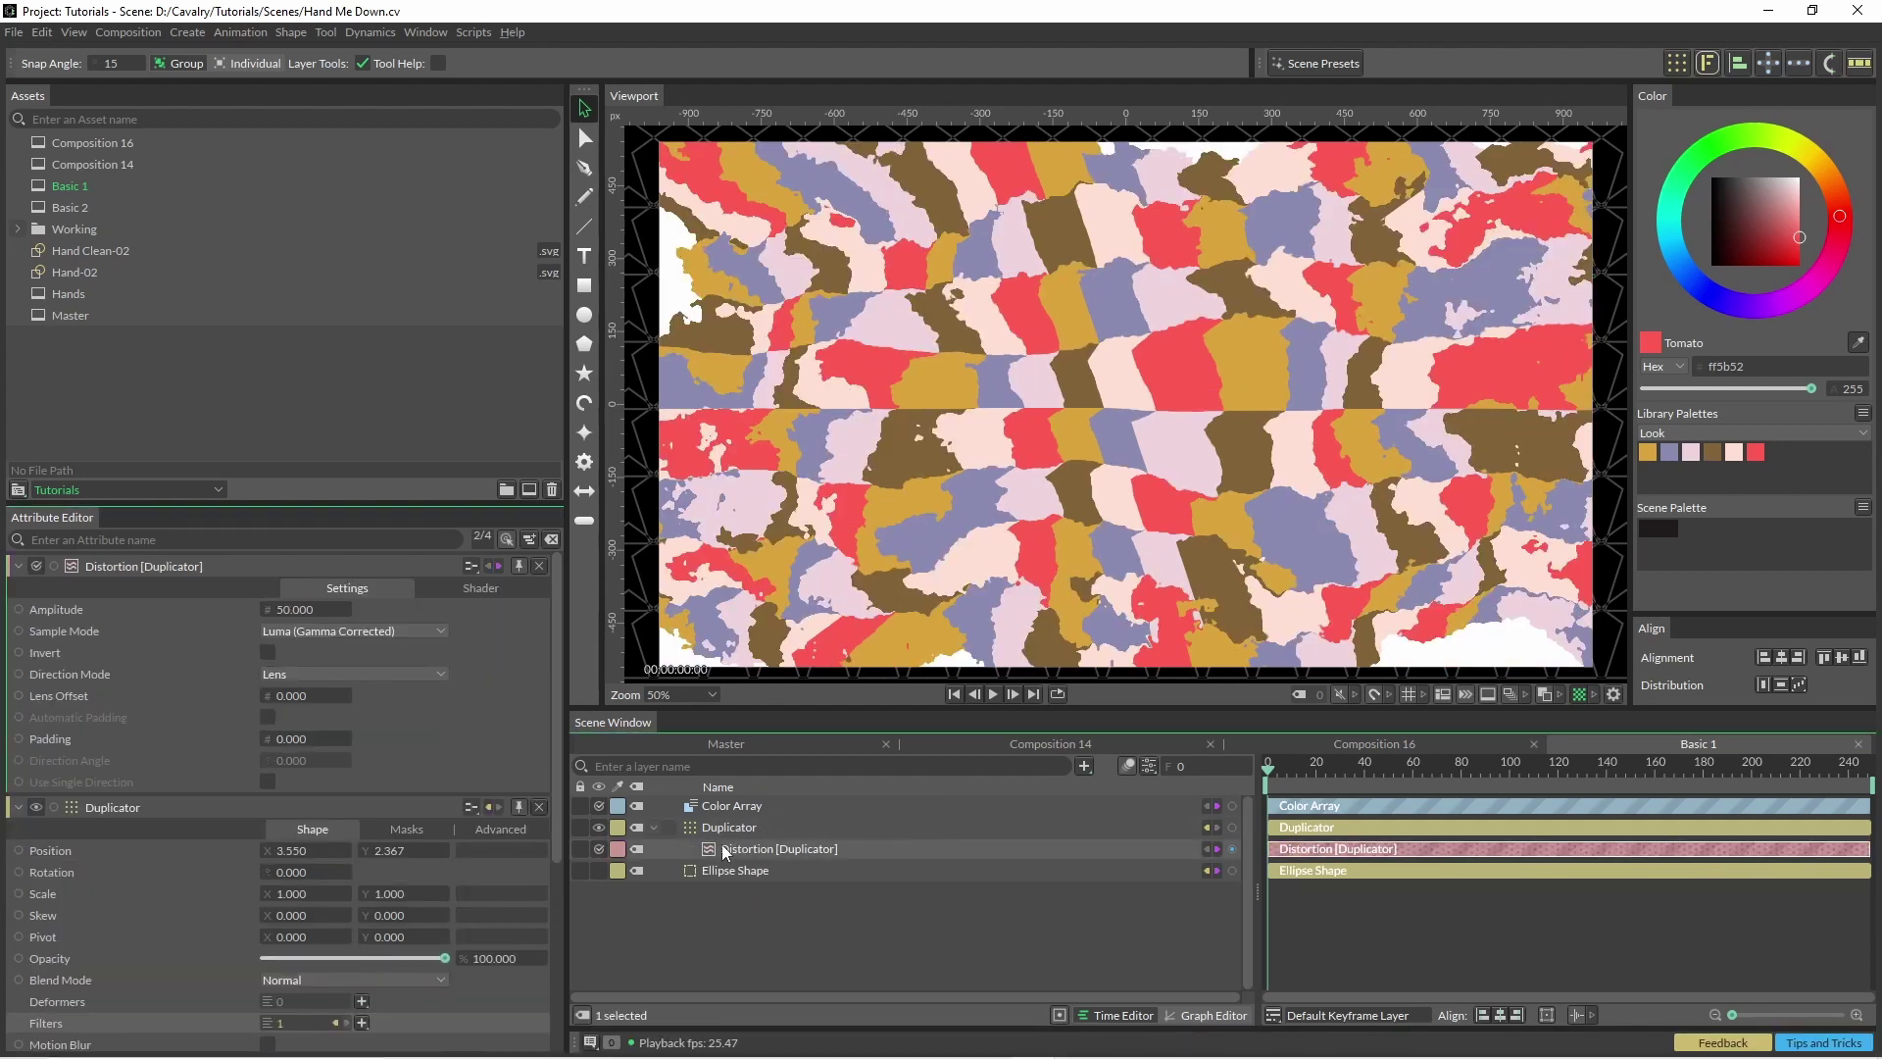
Step: Set the Distortion to Directional mode at amplitude 3 with auto padding enabled
{"action": "left_click", "coordinate": [307, 609]}
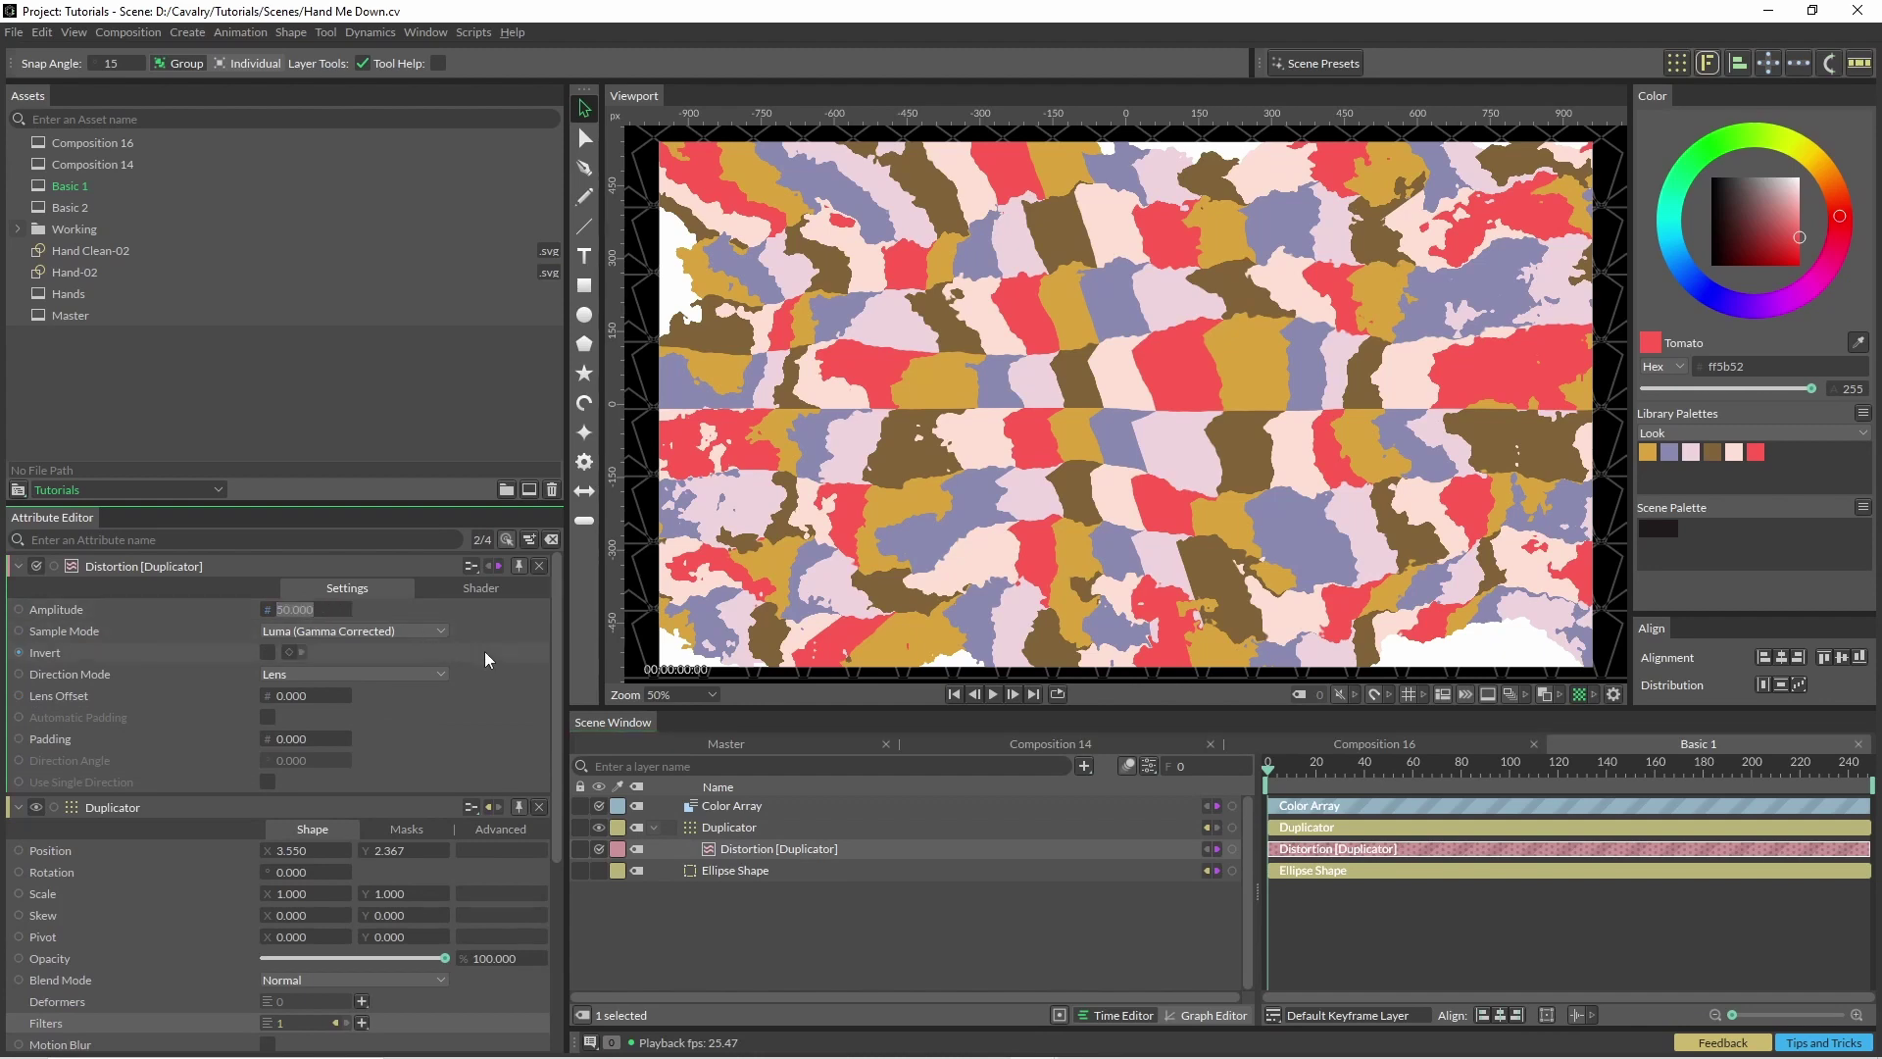
{"action": "left_click", "coordinate": [317, 676]}
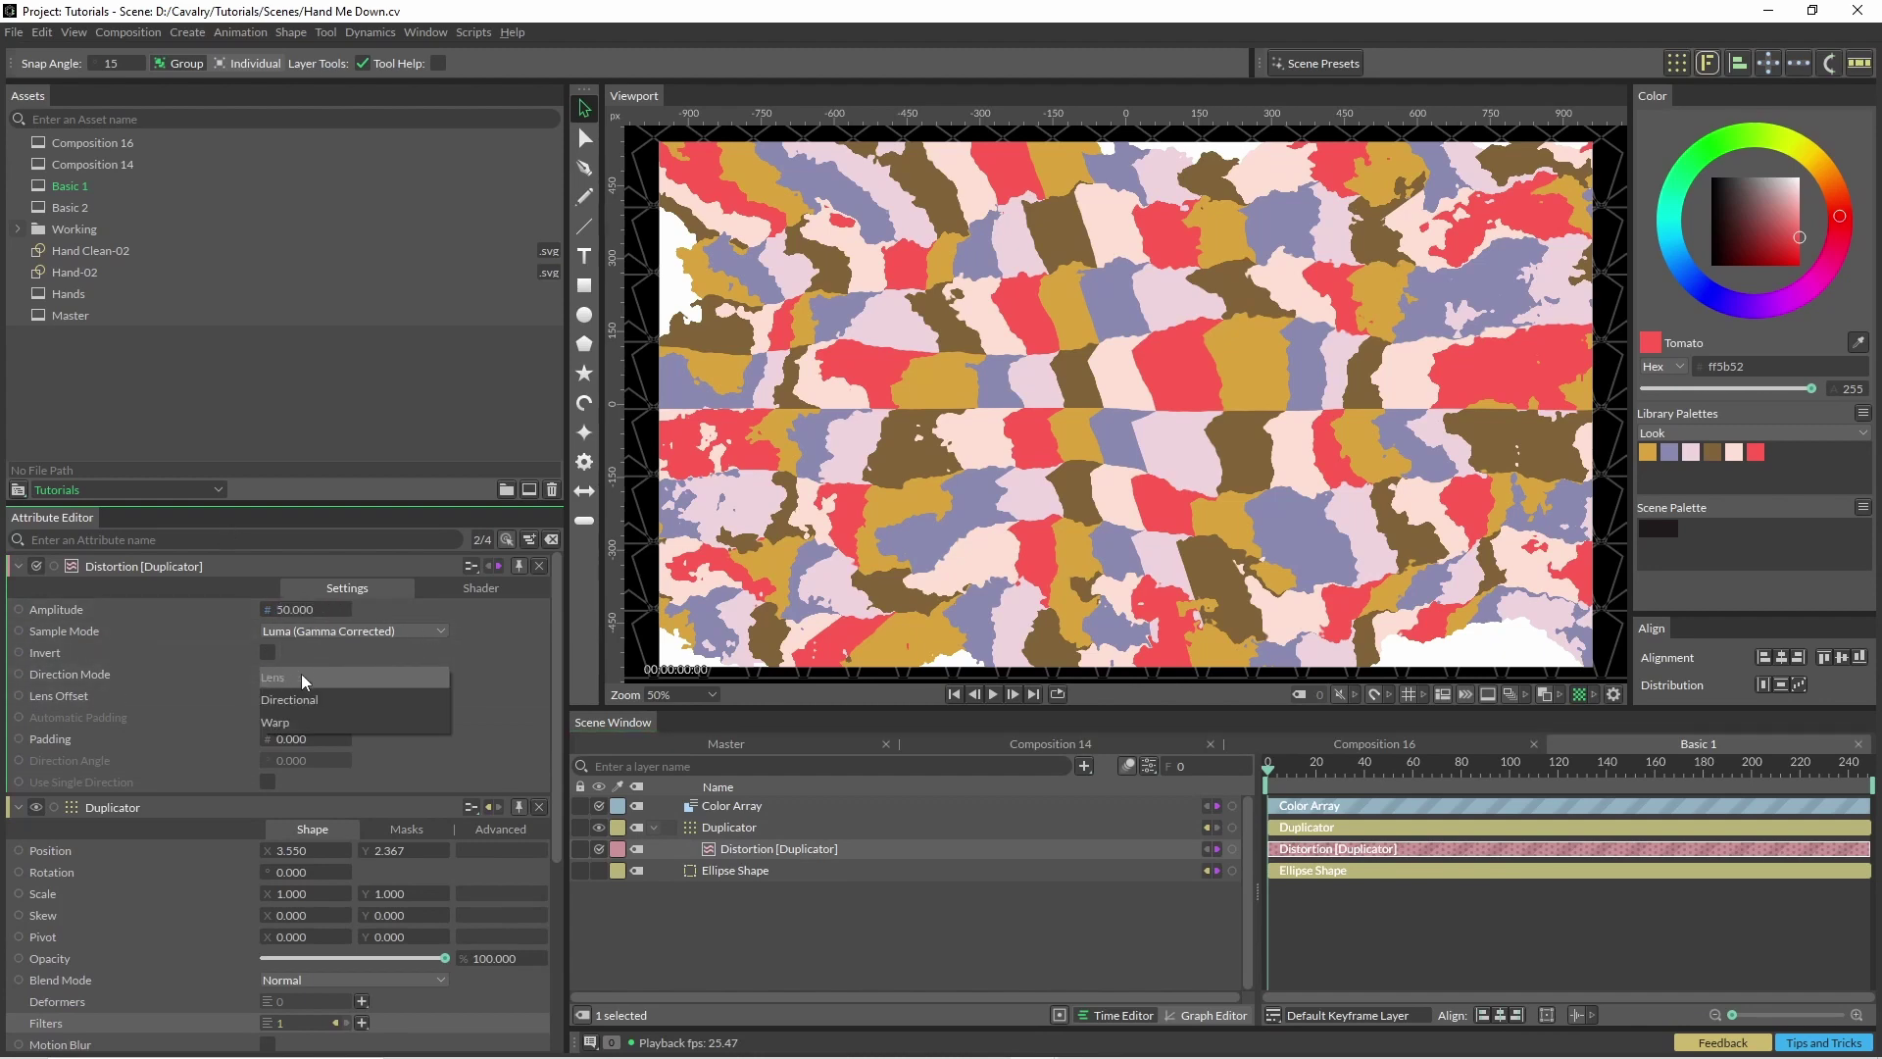
{"action": "left_click", "coordinate": [307, 706]}
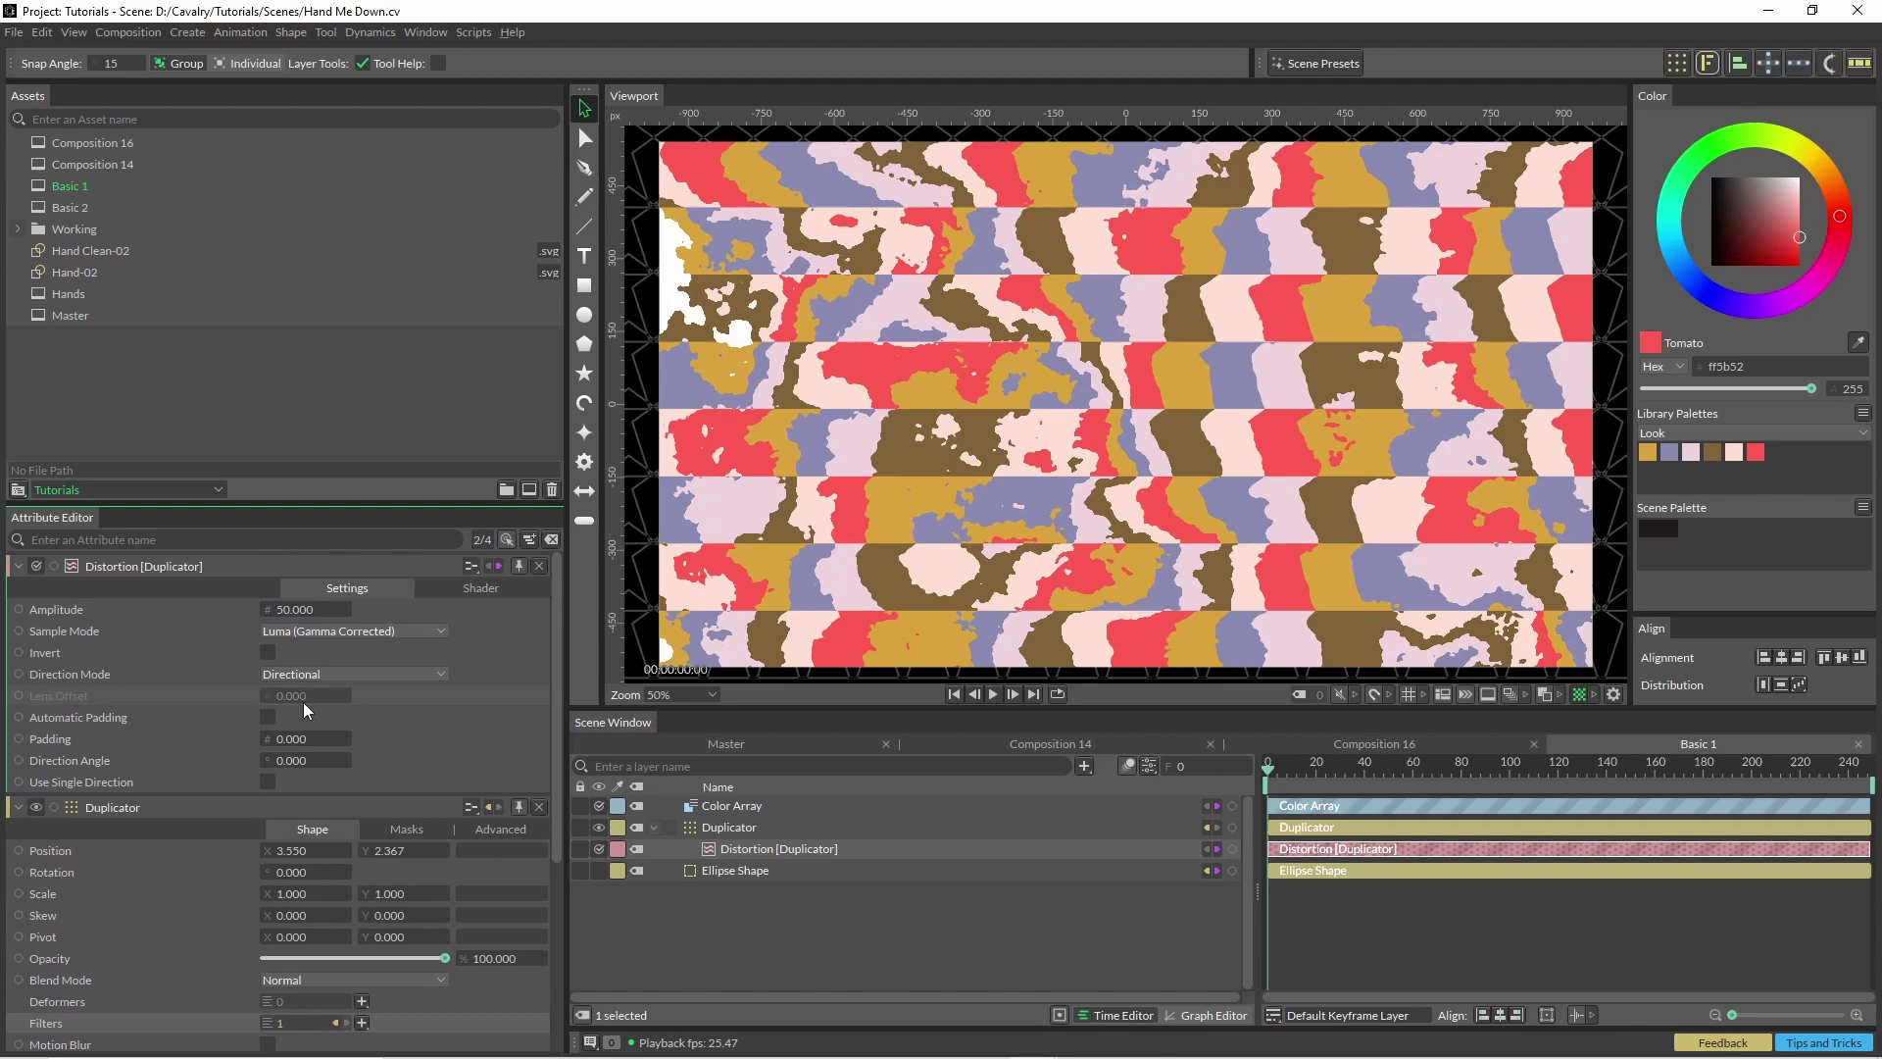
{"action": "mouse_move", "coordinate": [302, 610]}
{"action": "left_mouse_down"}
{"action": "mouse_move", "coordinate": [245, 610]}
{"action": "mouse_move", "coordinate": [280, 610]}
{"action": "left_mouse_up"}
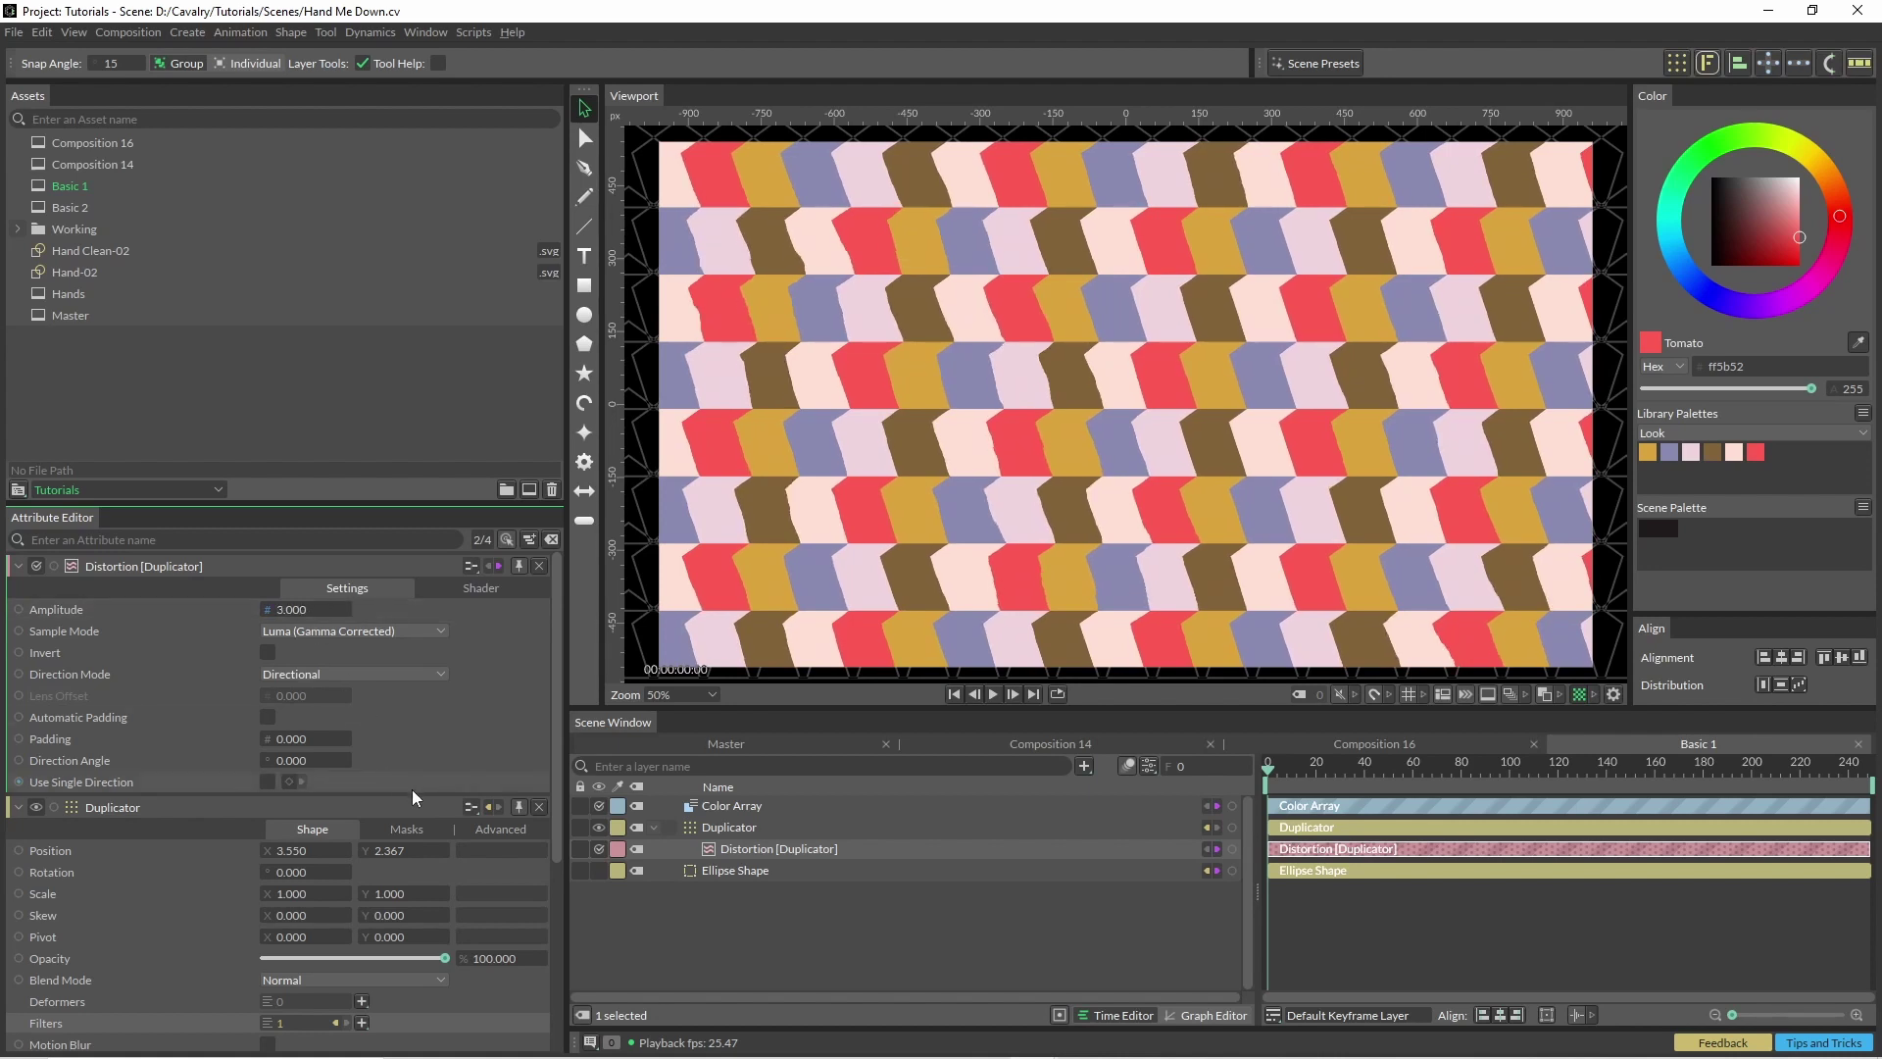
{"action": "left_click", "coordinate": [267, 717]}
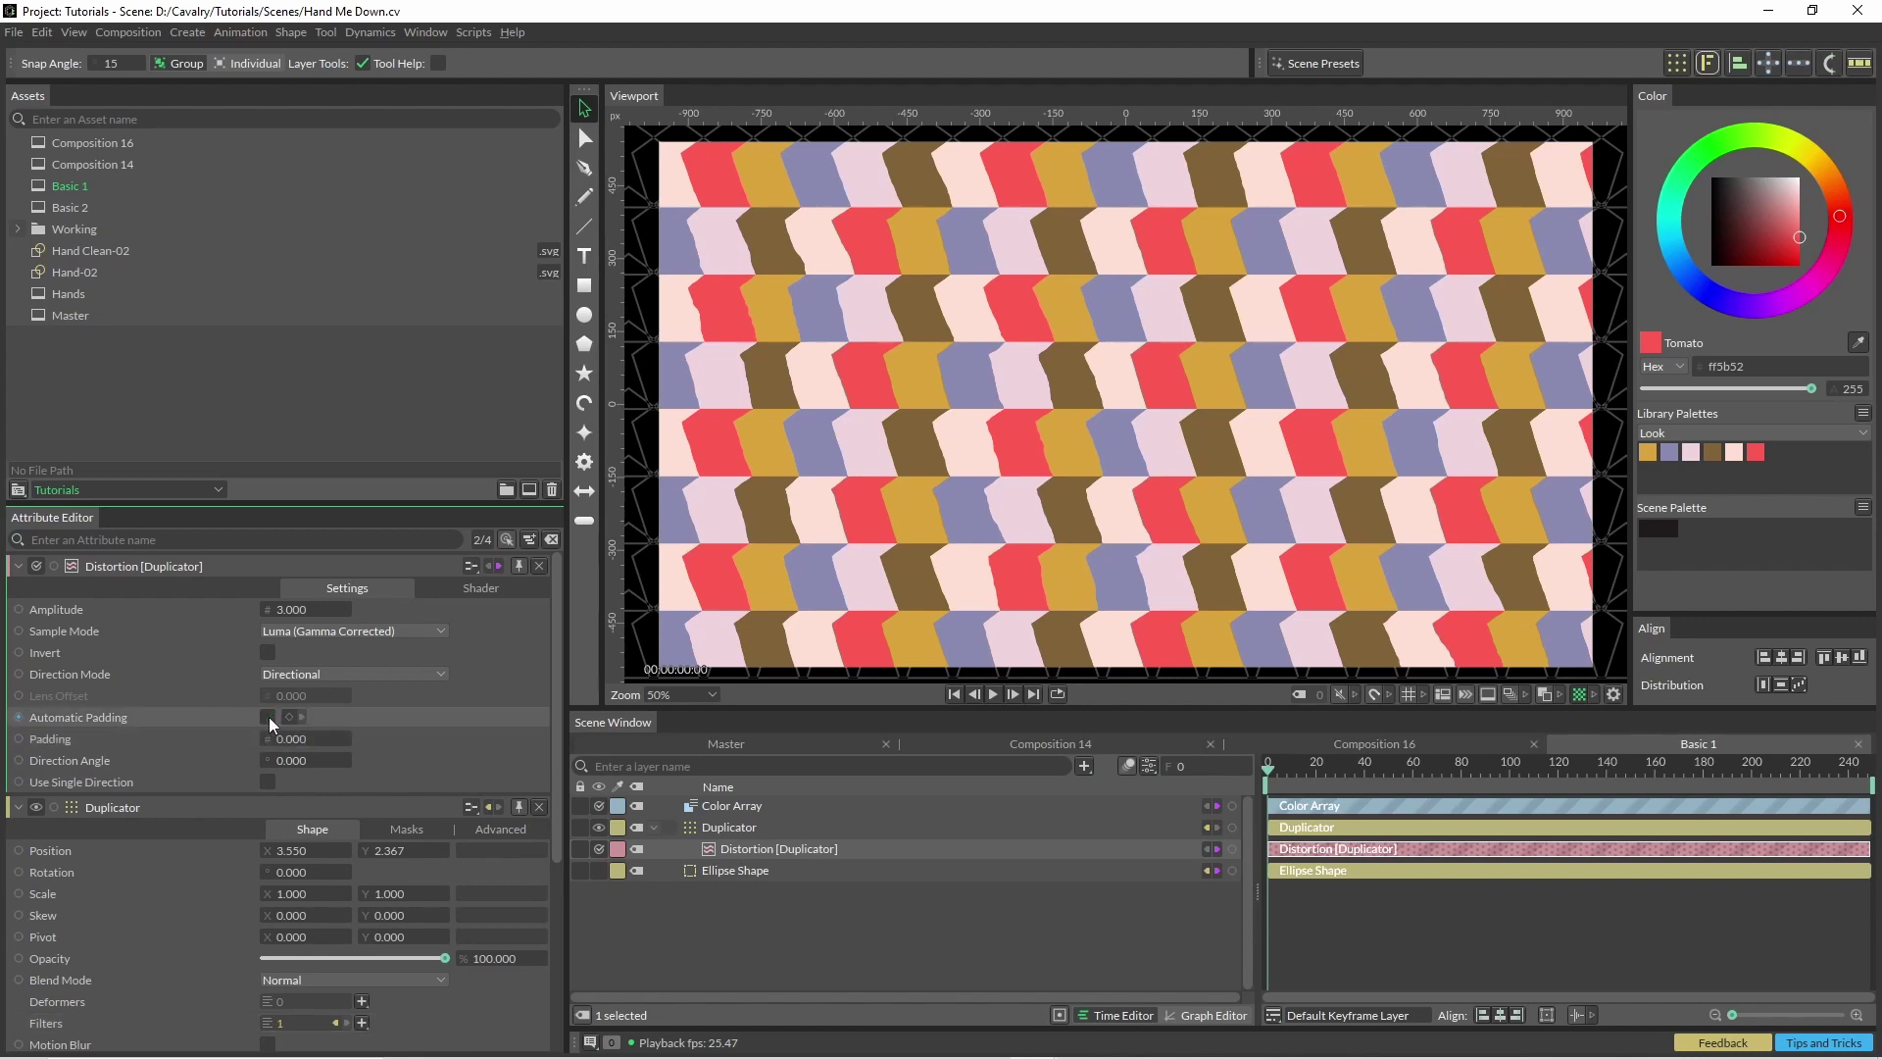
{"action": "left_click", "coordinate": [480, 587]}
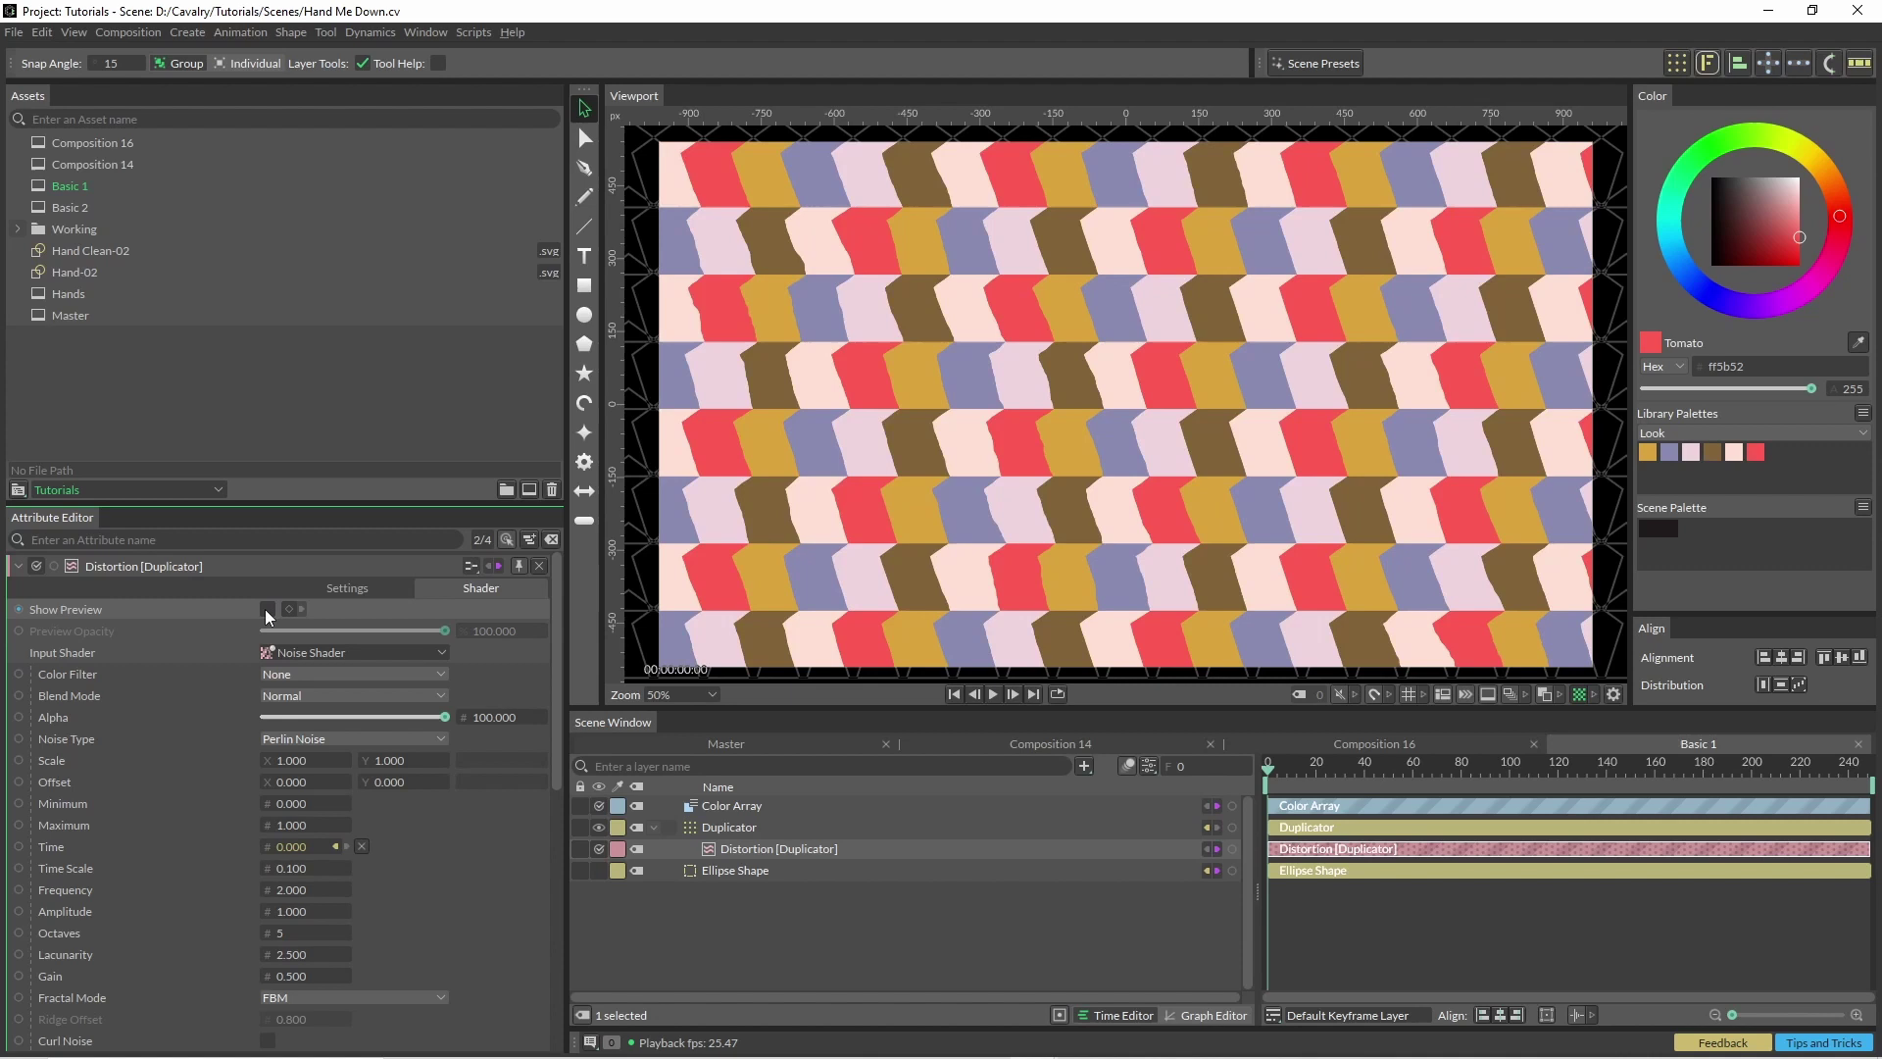
{"action": "left_click", "coordinate": [265, 609]}
{"action": "left_click", "coordinate": [267, 609]}
{"action": "left_click", "coordinate": [267, 609]}
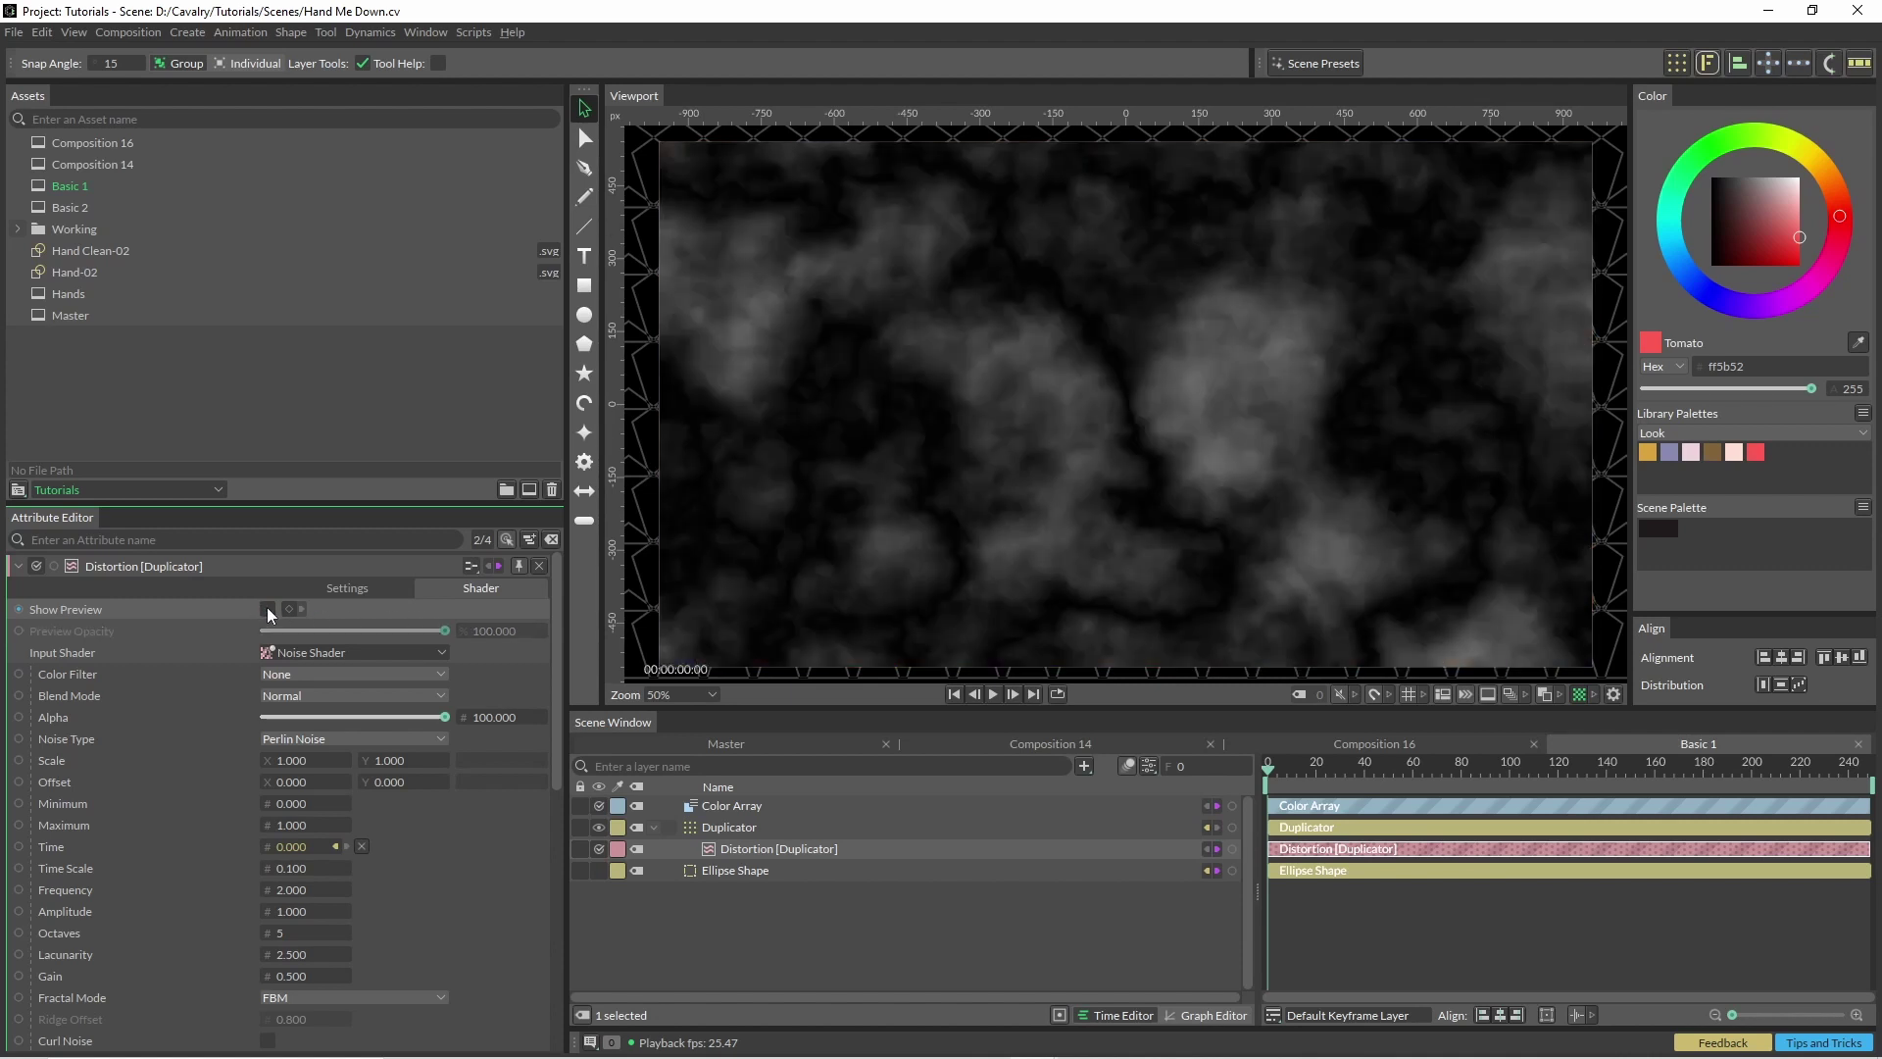
{"action": "left_click", "coordinate": [267, 764]}
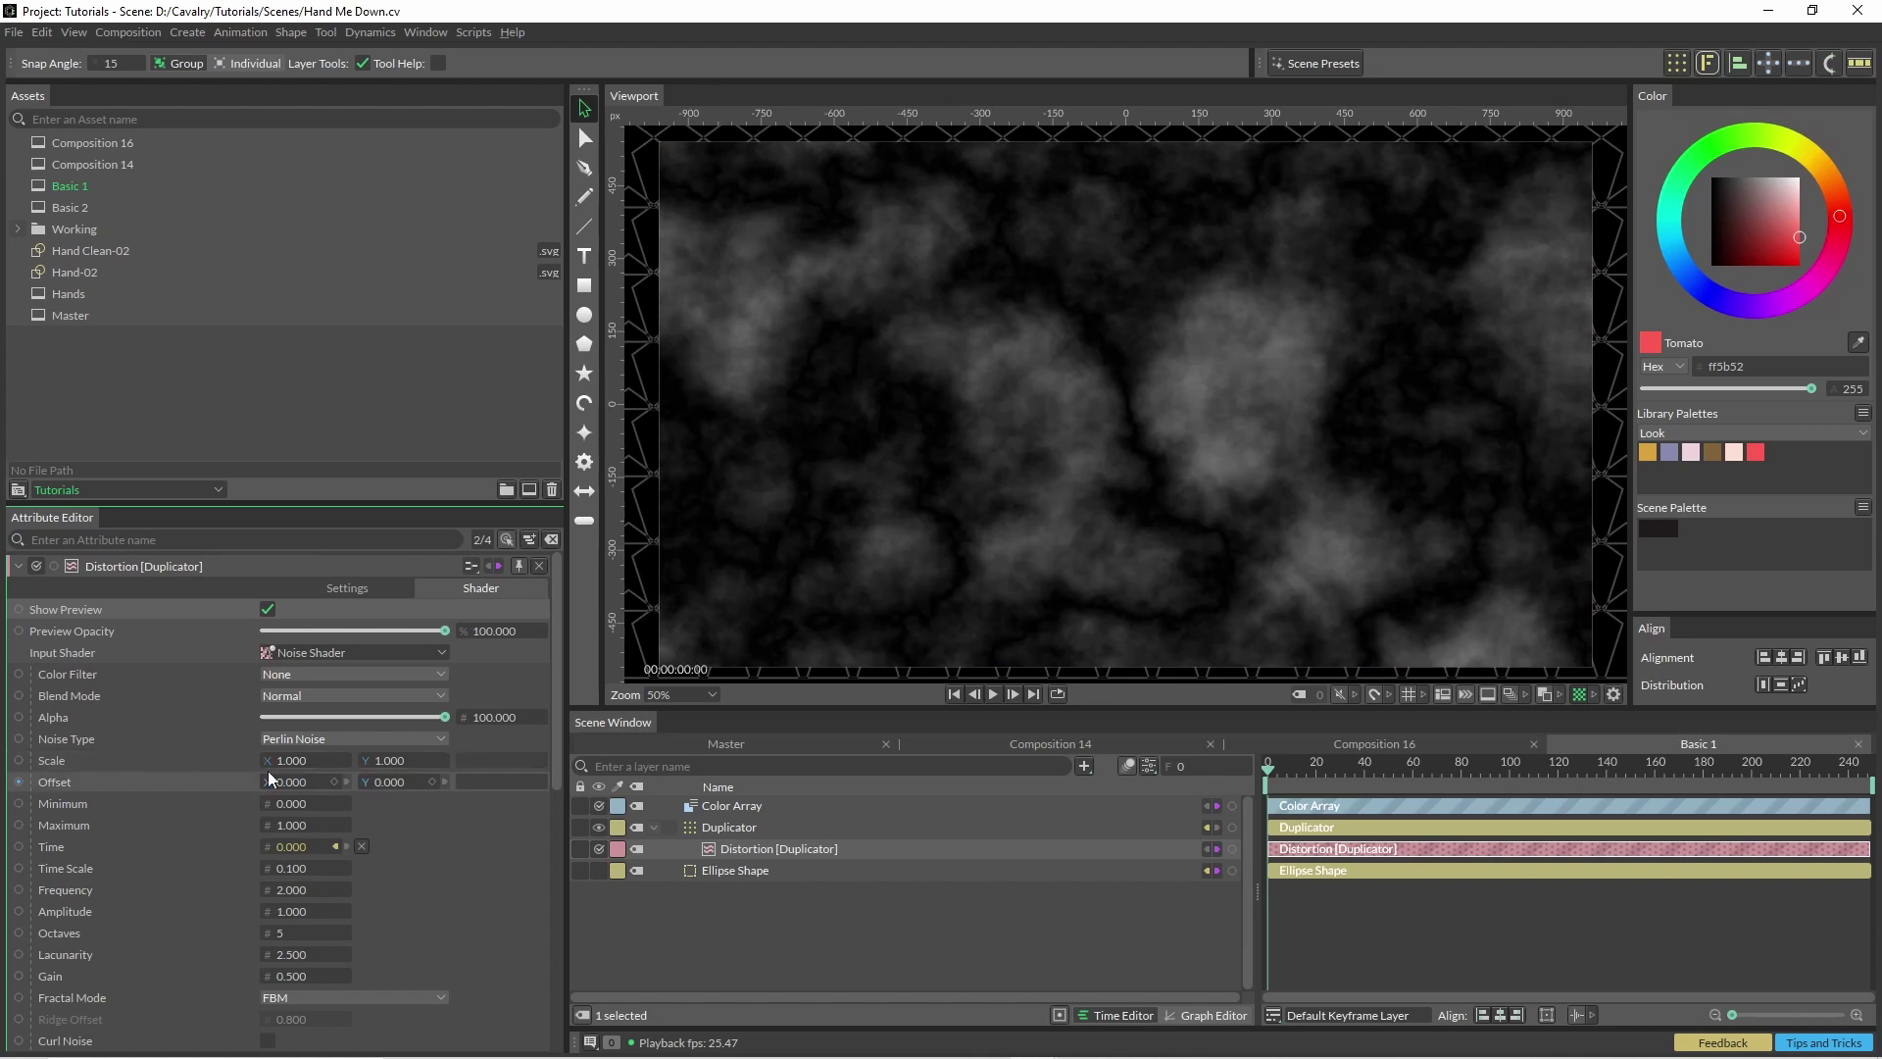
{"action": "type", "text": "0.1"}
{"action": "key", "text": "Return"}
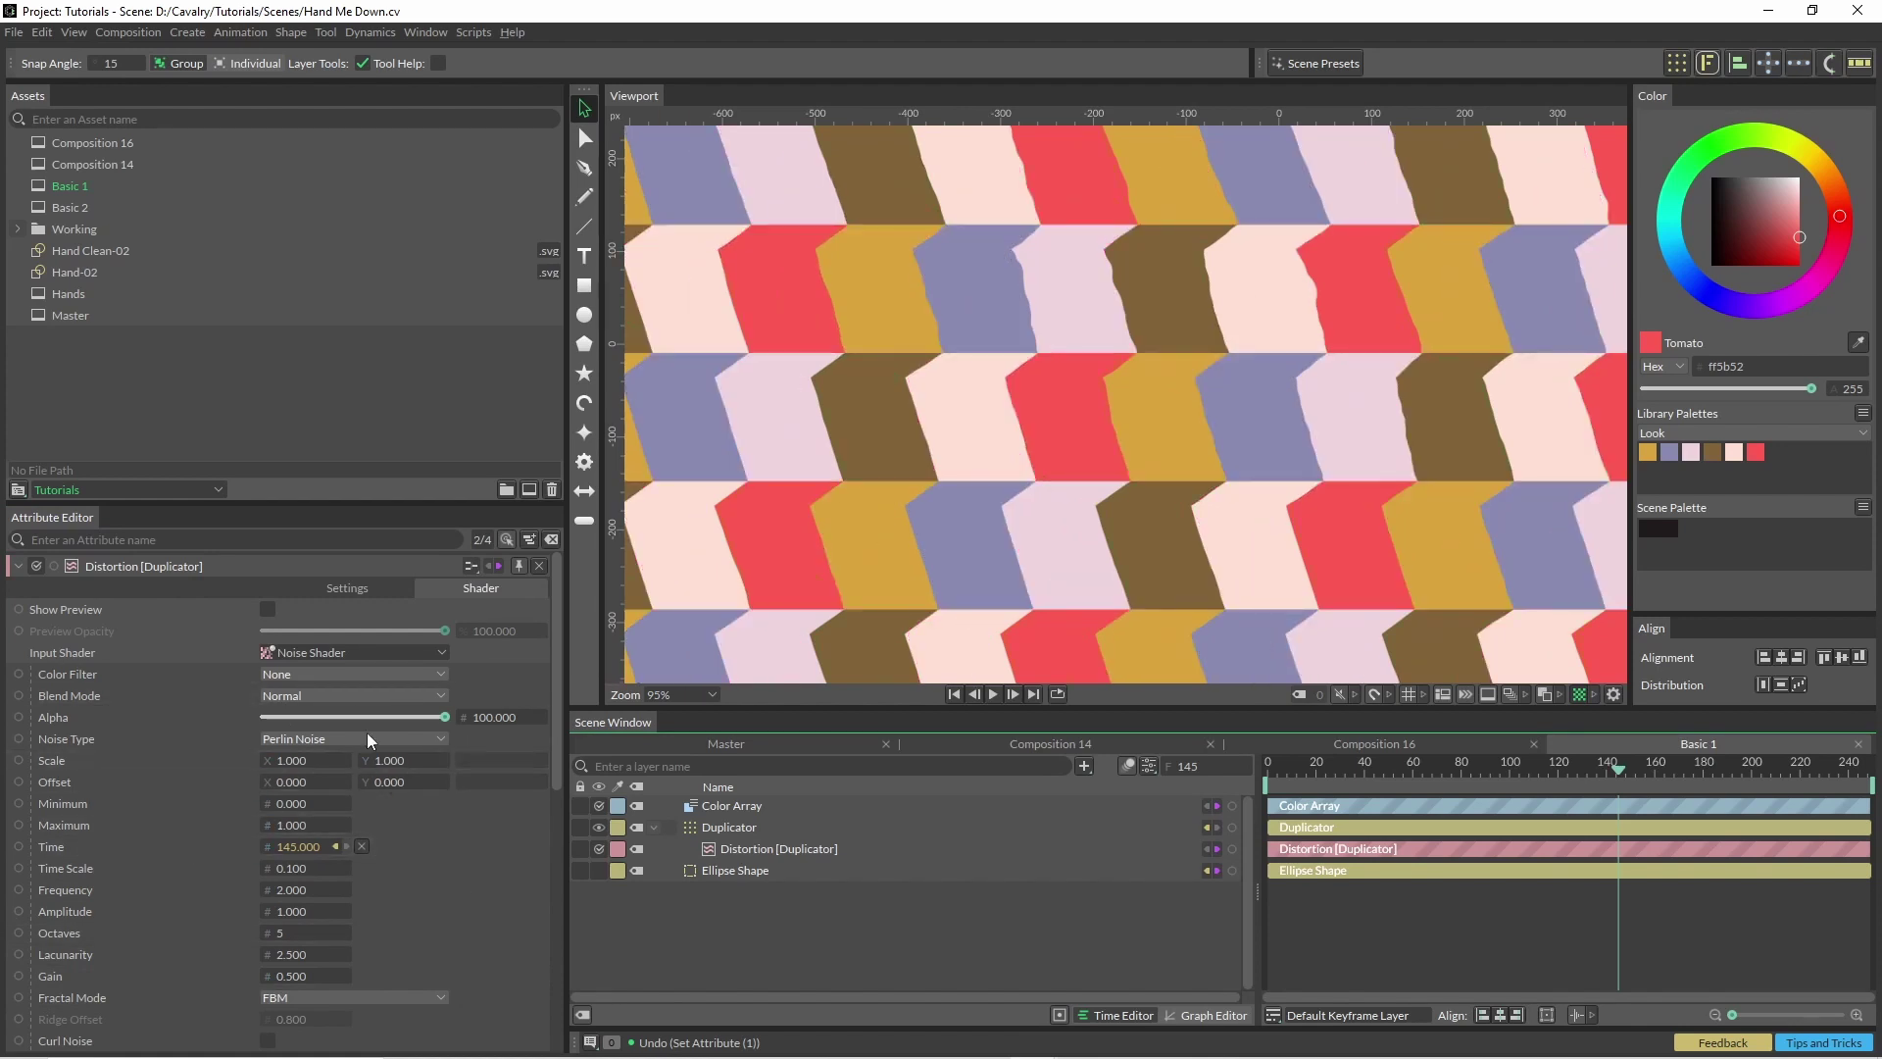
Step: Set the Noise Shader to Scale 0.1, Frequency 20.8, Alpha about 40 and Gain 0.37, then preview
{"action": "left_click", "coordinate": [270, 757]}
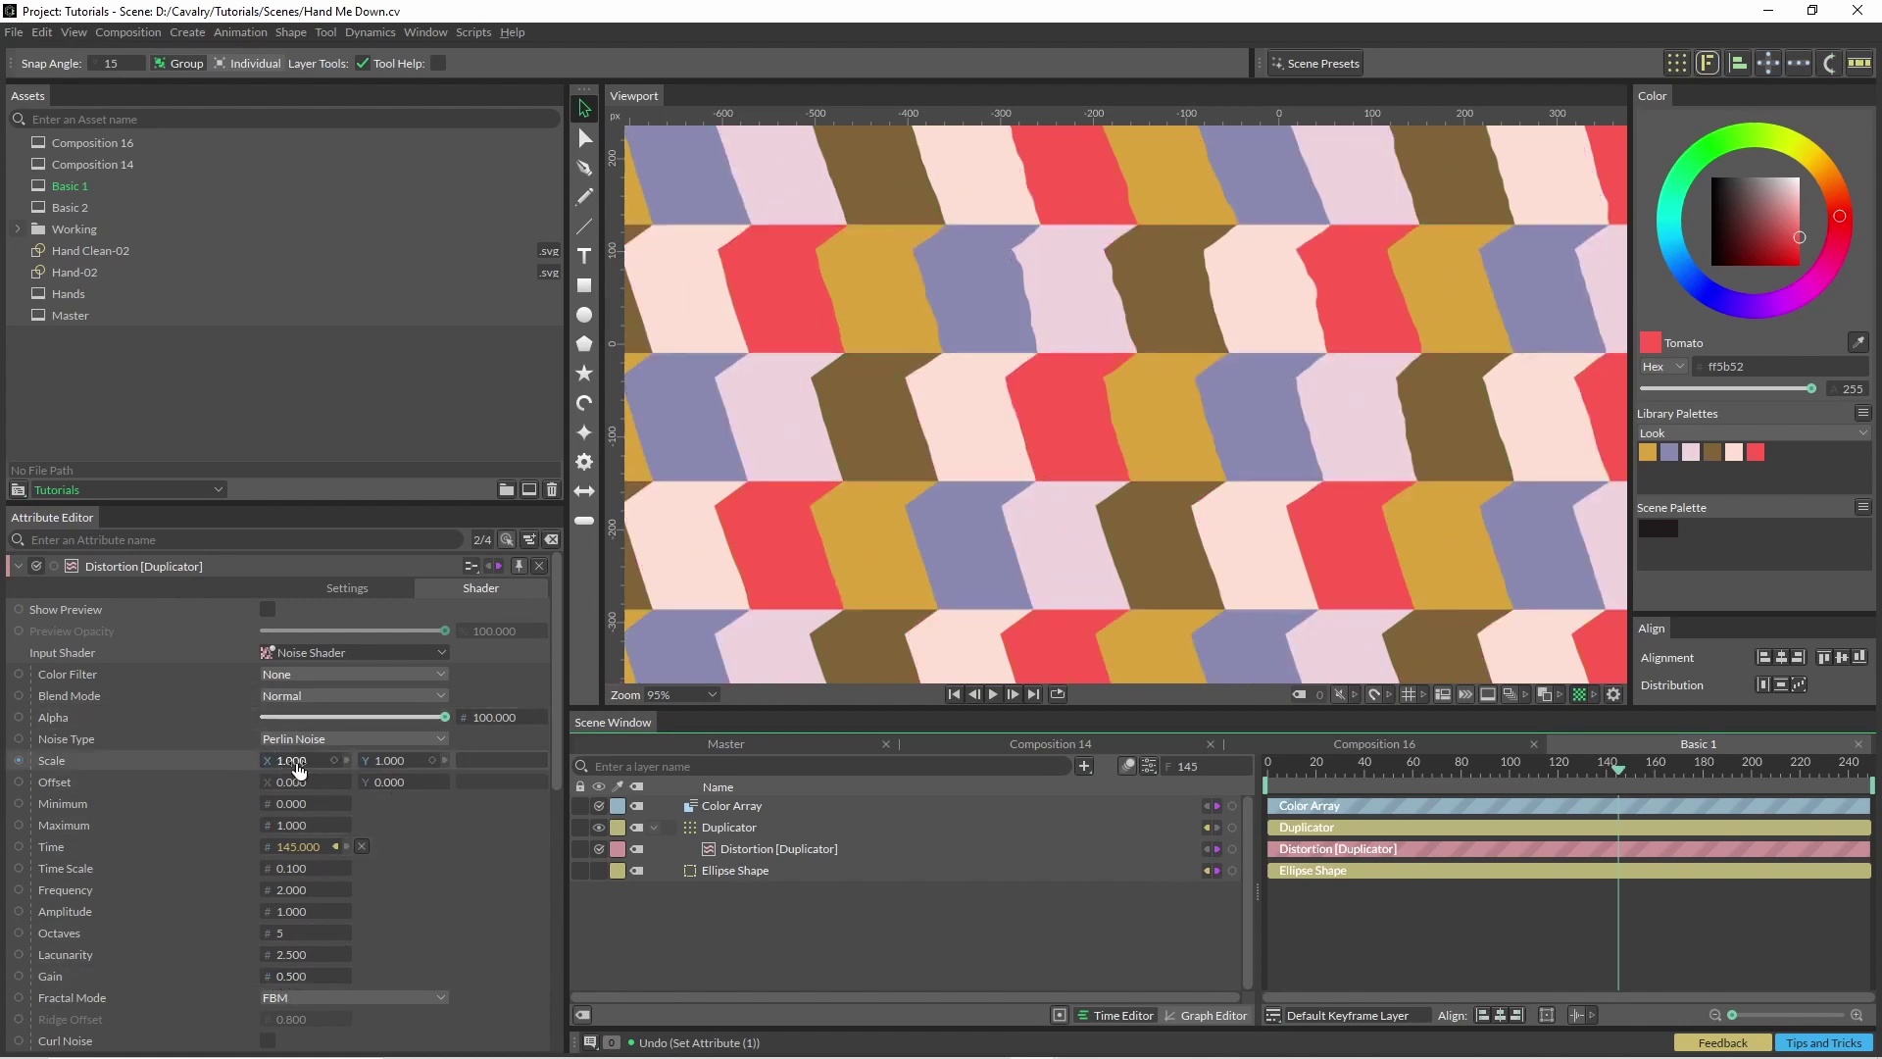
{"action": "type", "text": "0.1"}
{"action": "key", "text": "Return"}
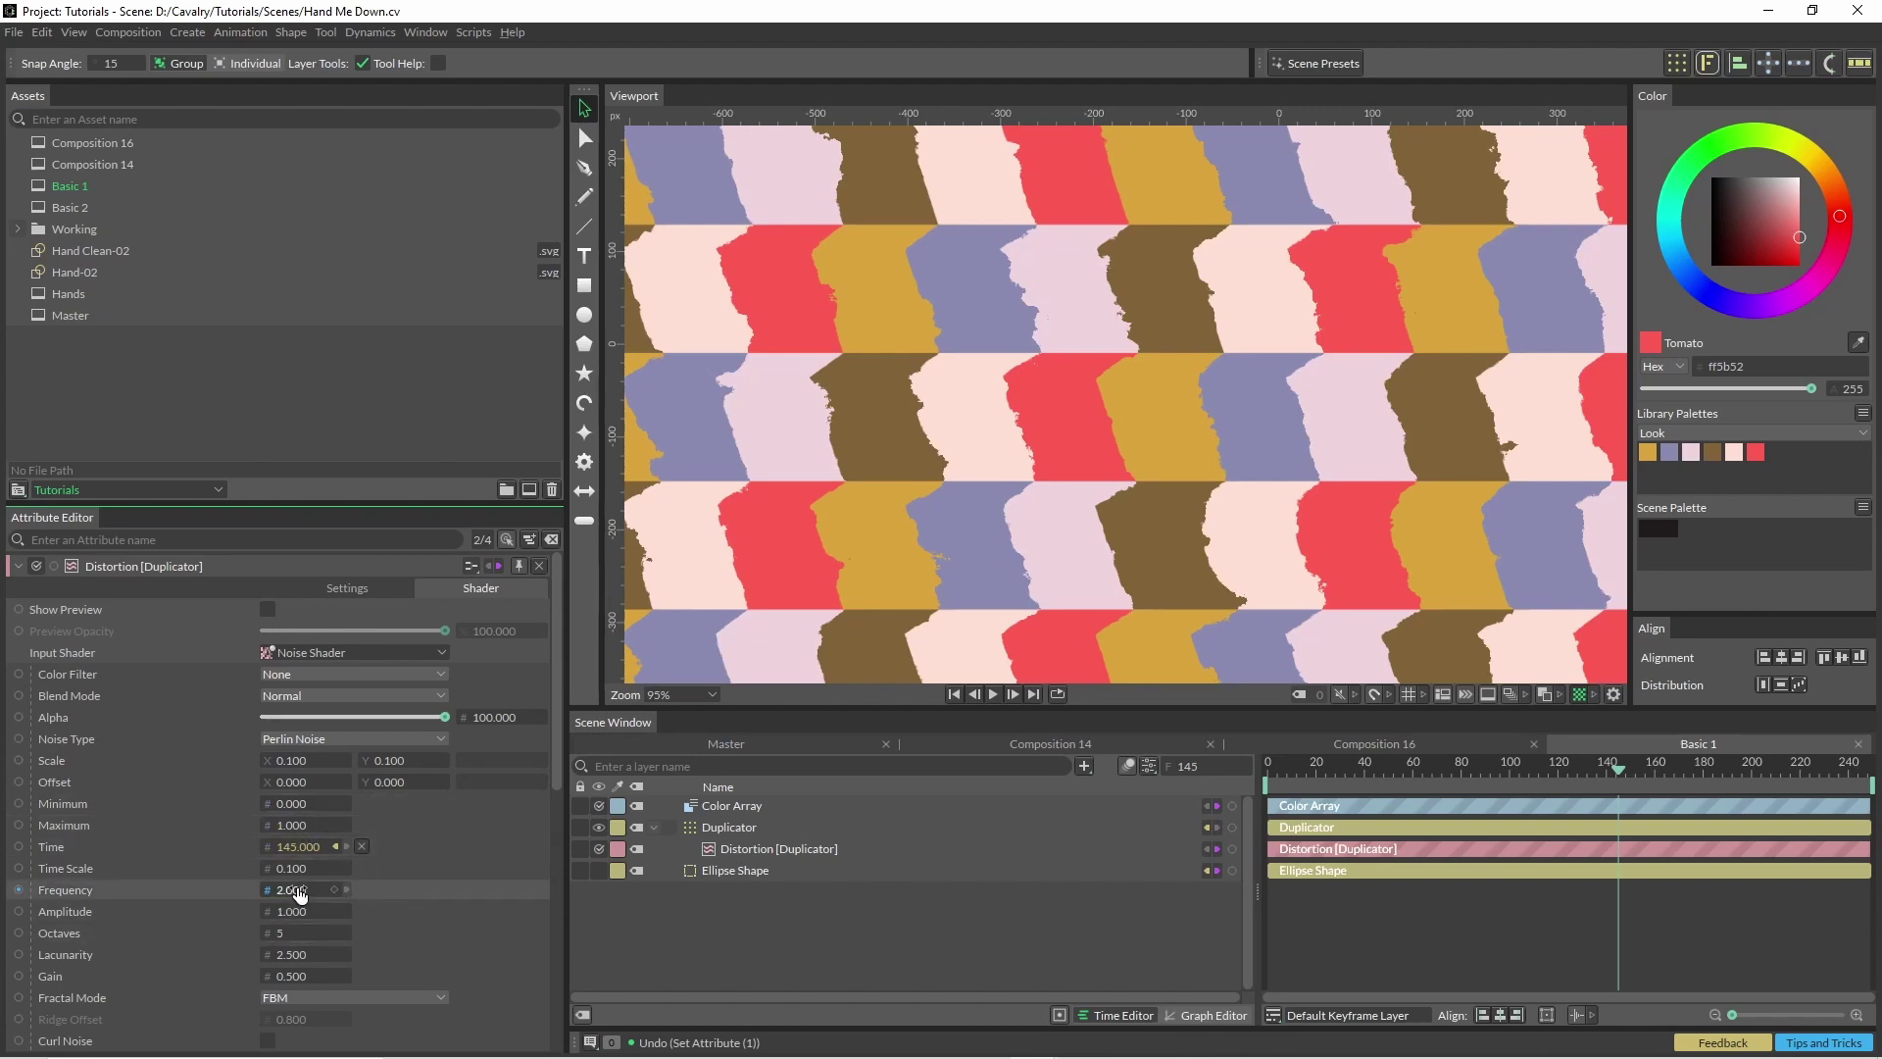
{"action": "left_click_drag", "start_coordinate": [299, 894], "coordinate": [464, 894]}
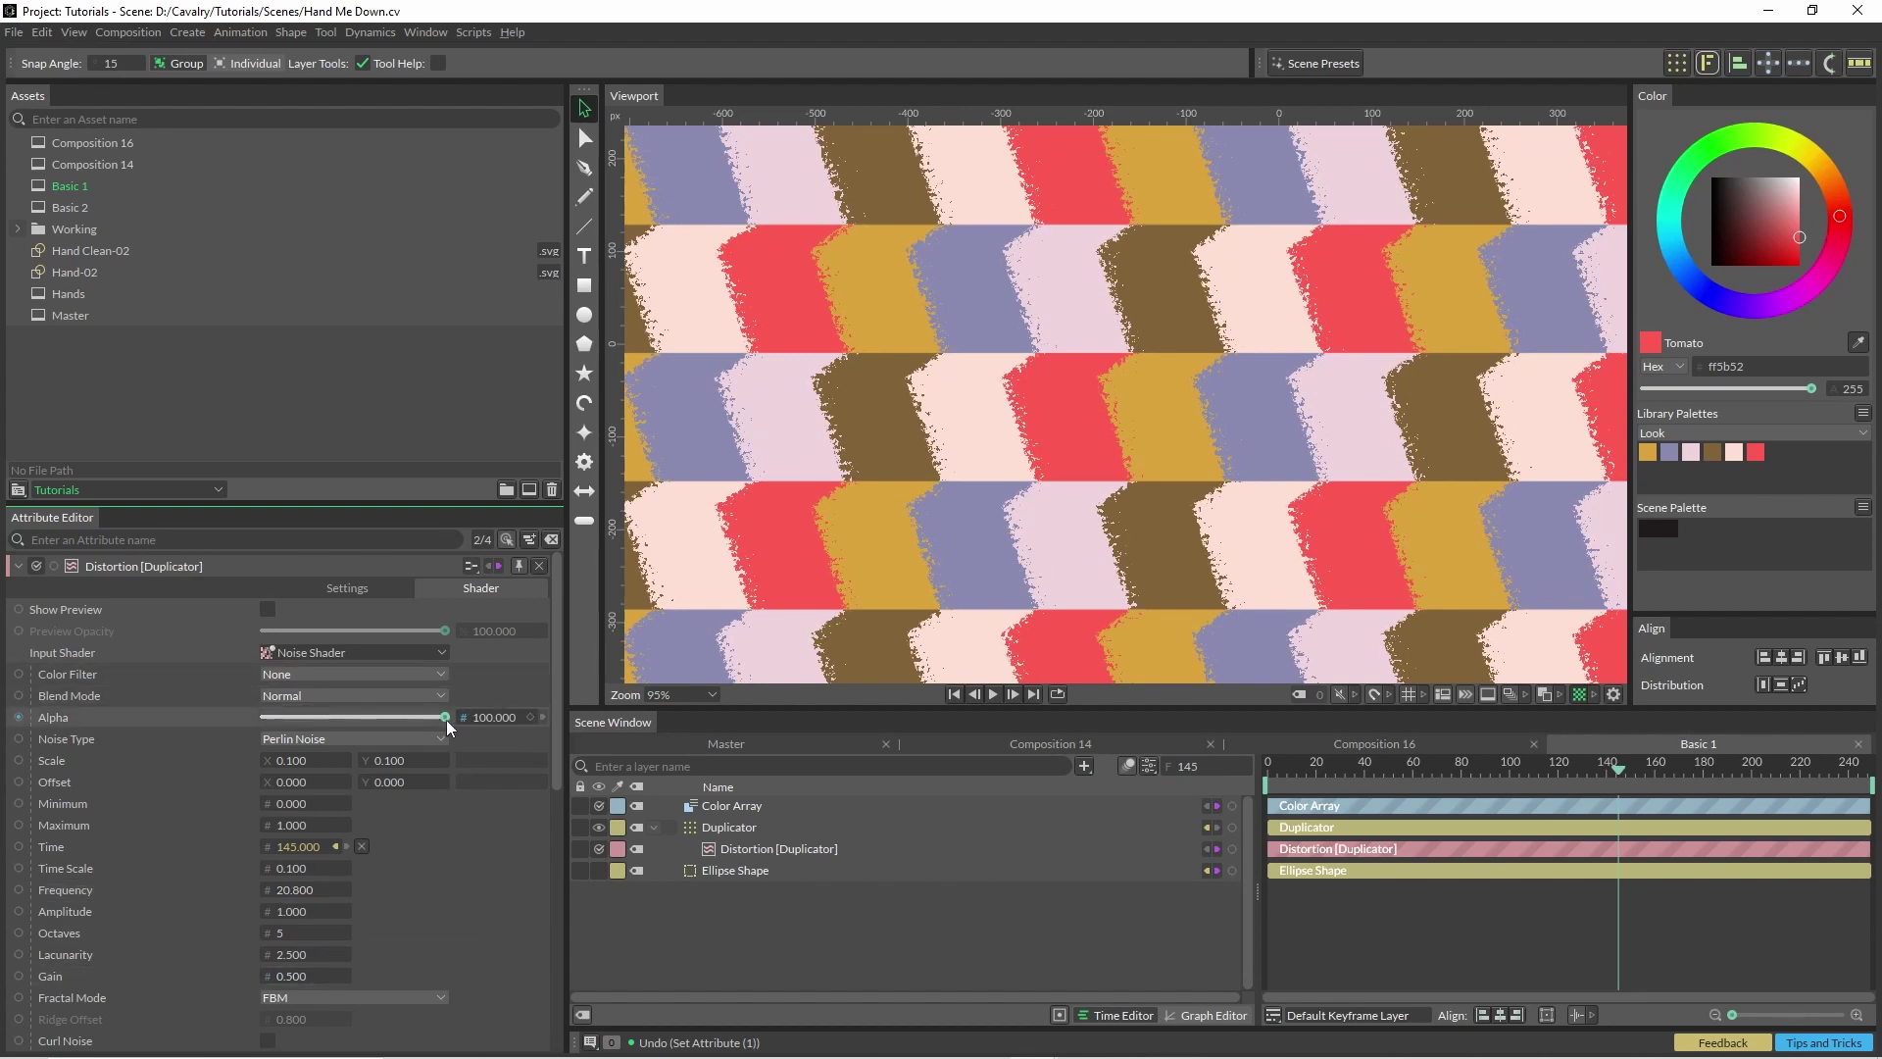
{"action": "left_click_drag", "start_coordinate": [445, 720], "coordinate": [351, 720]}
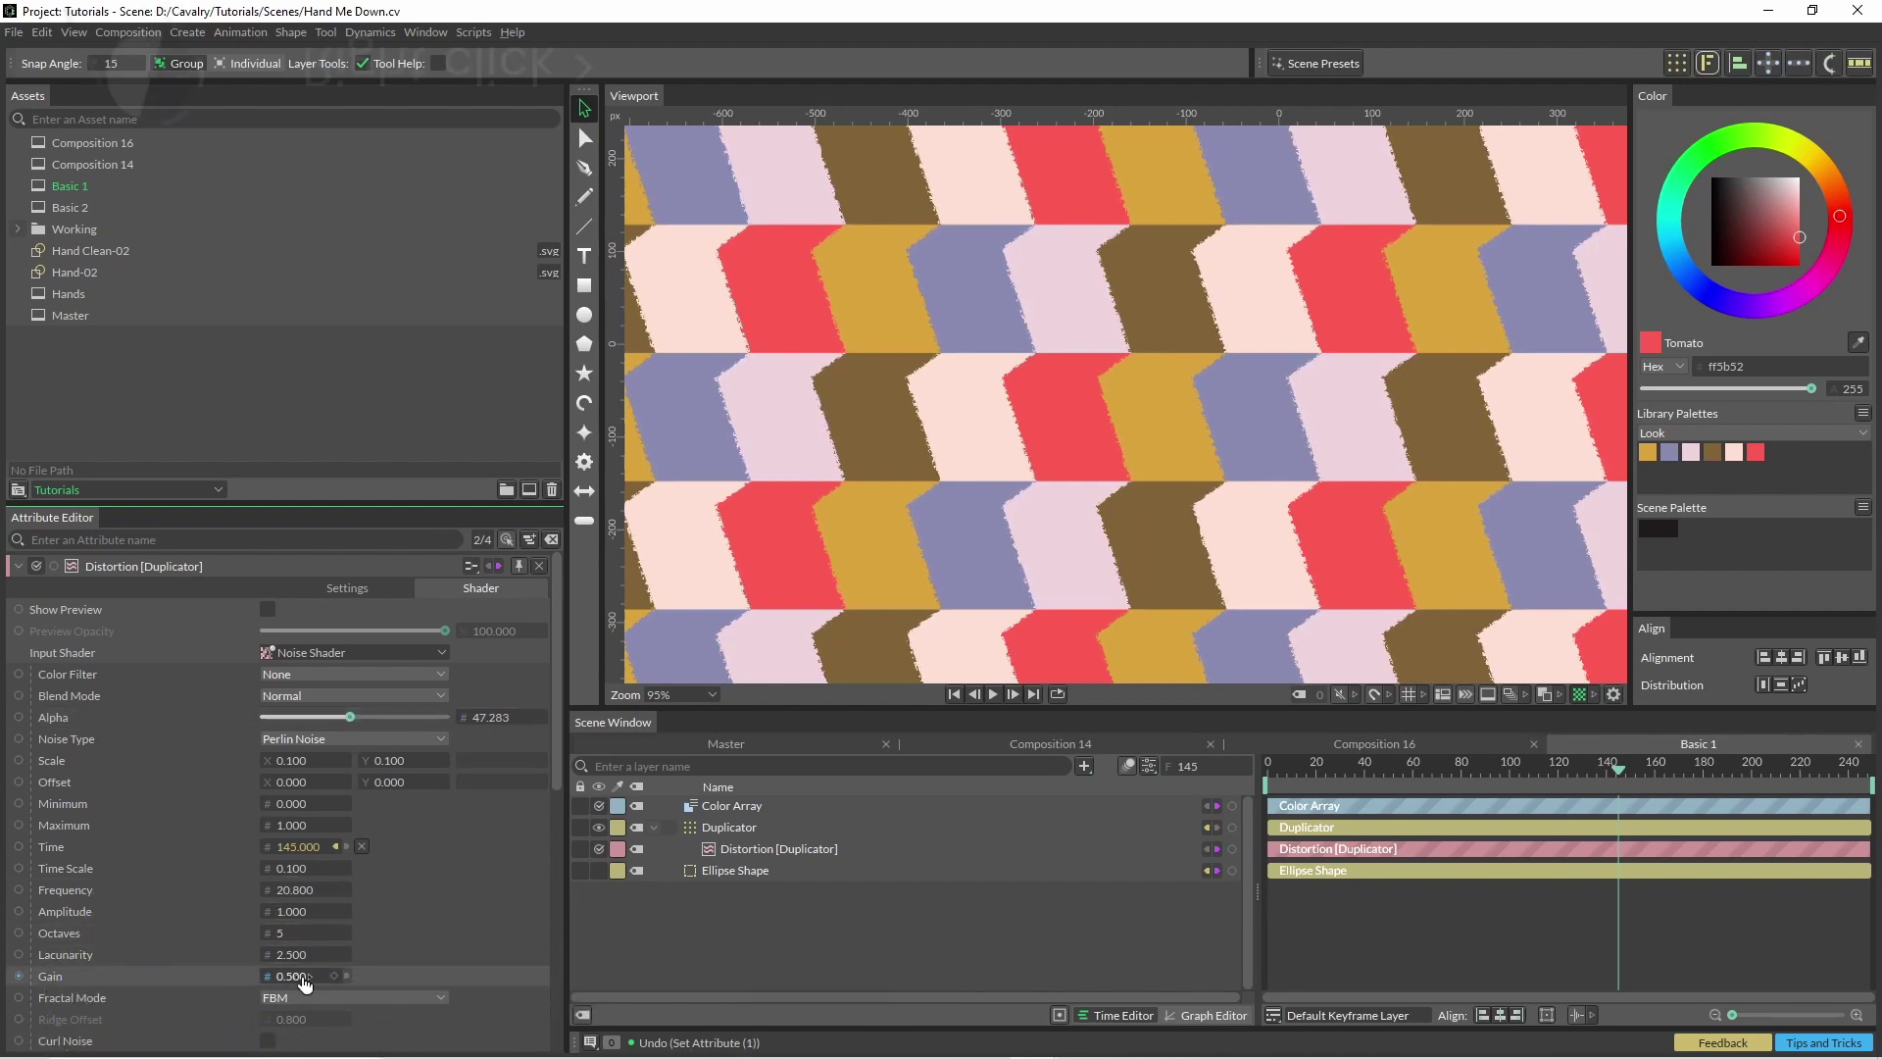
{"action": "mouse_move", "coordinate": [305, 980]}
{"action": "left_mouse_down"}
{"action": "mouse_move", "coordinate": [324, 976]}
{"action": "mouse_move", "coordinate": [304, 976]}
{"action": "left_mouse_up"}
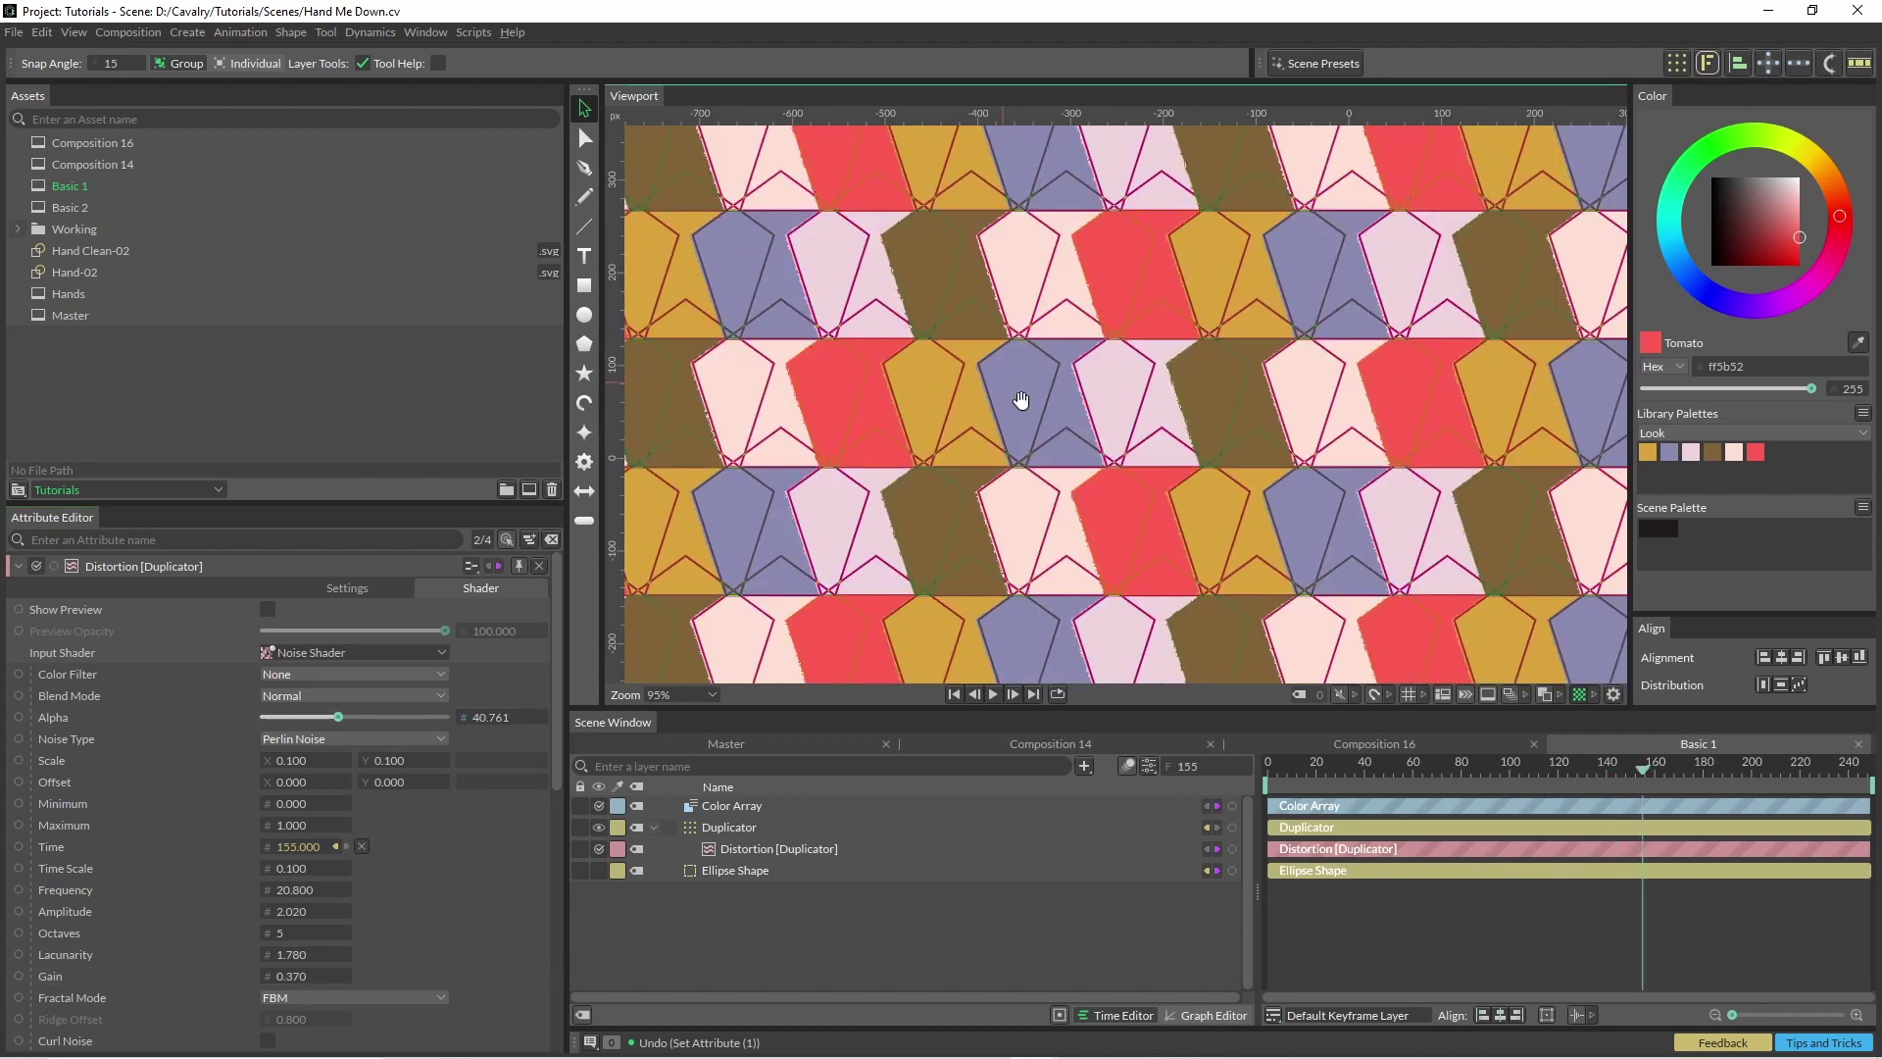
{"action": "key", "text": "space"}
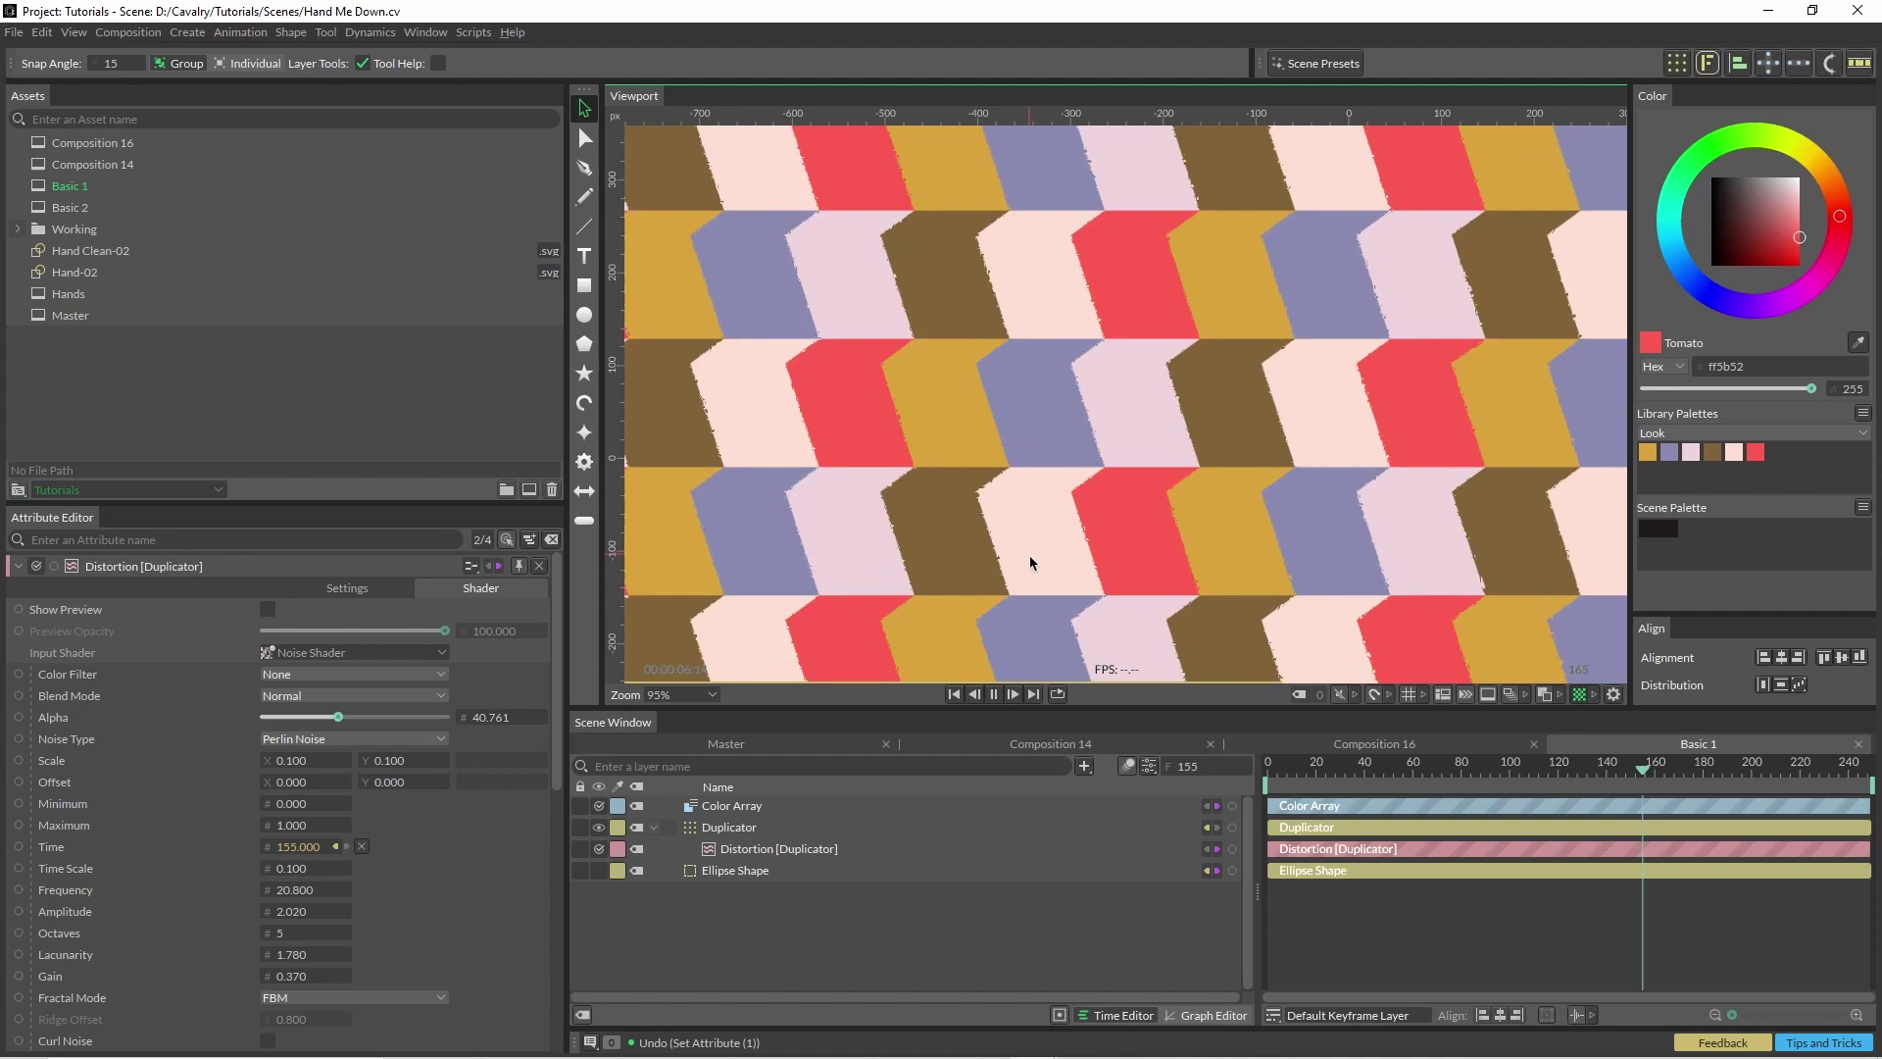
{"action": "scroll", "coordinate": [1026, 513], "scroll_direction": "down", "scroll_amount": 4}
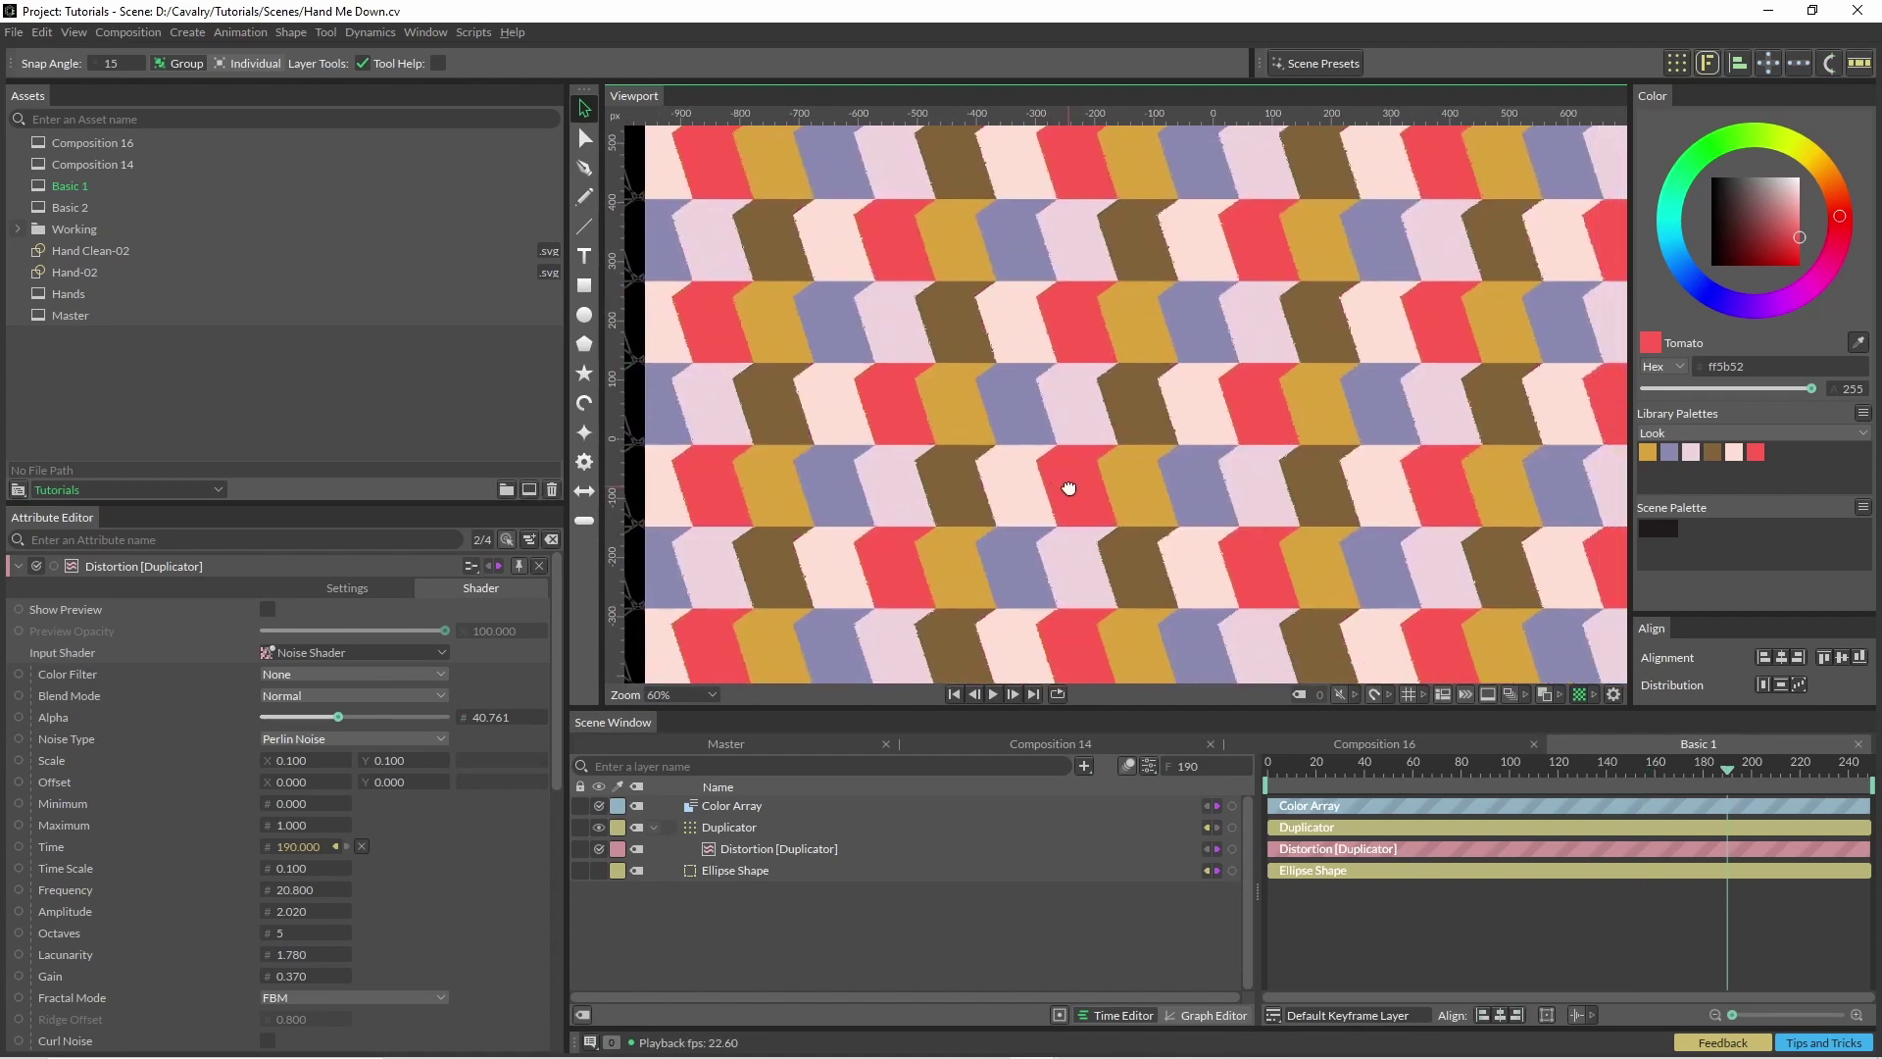
{"action": "key", "text": "space"}
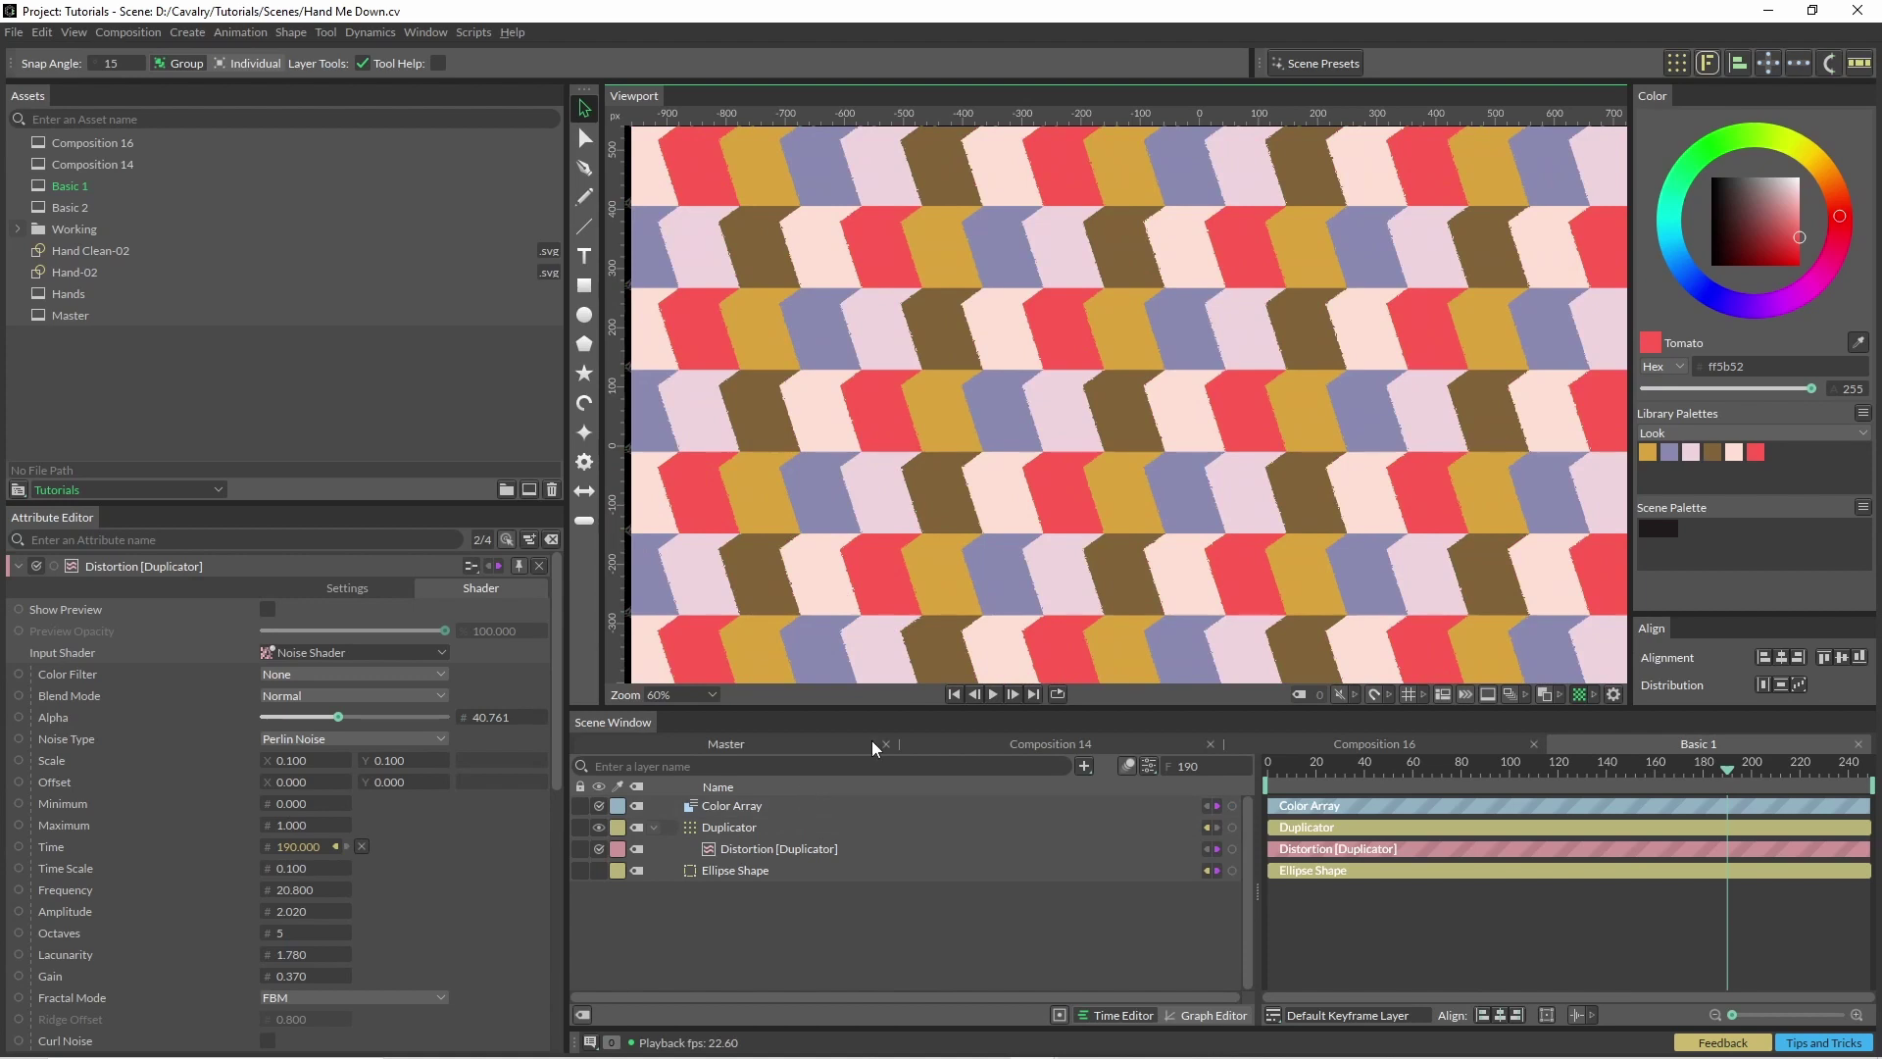
Step: Add a second Distortion filter to the Duplicator with amplitude 6 in Directional mode
{"action": "left_click", "coordinate": [751, 831]}
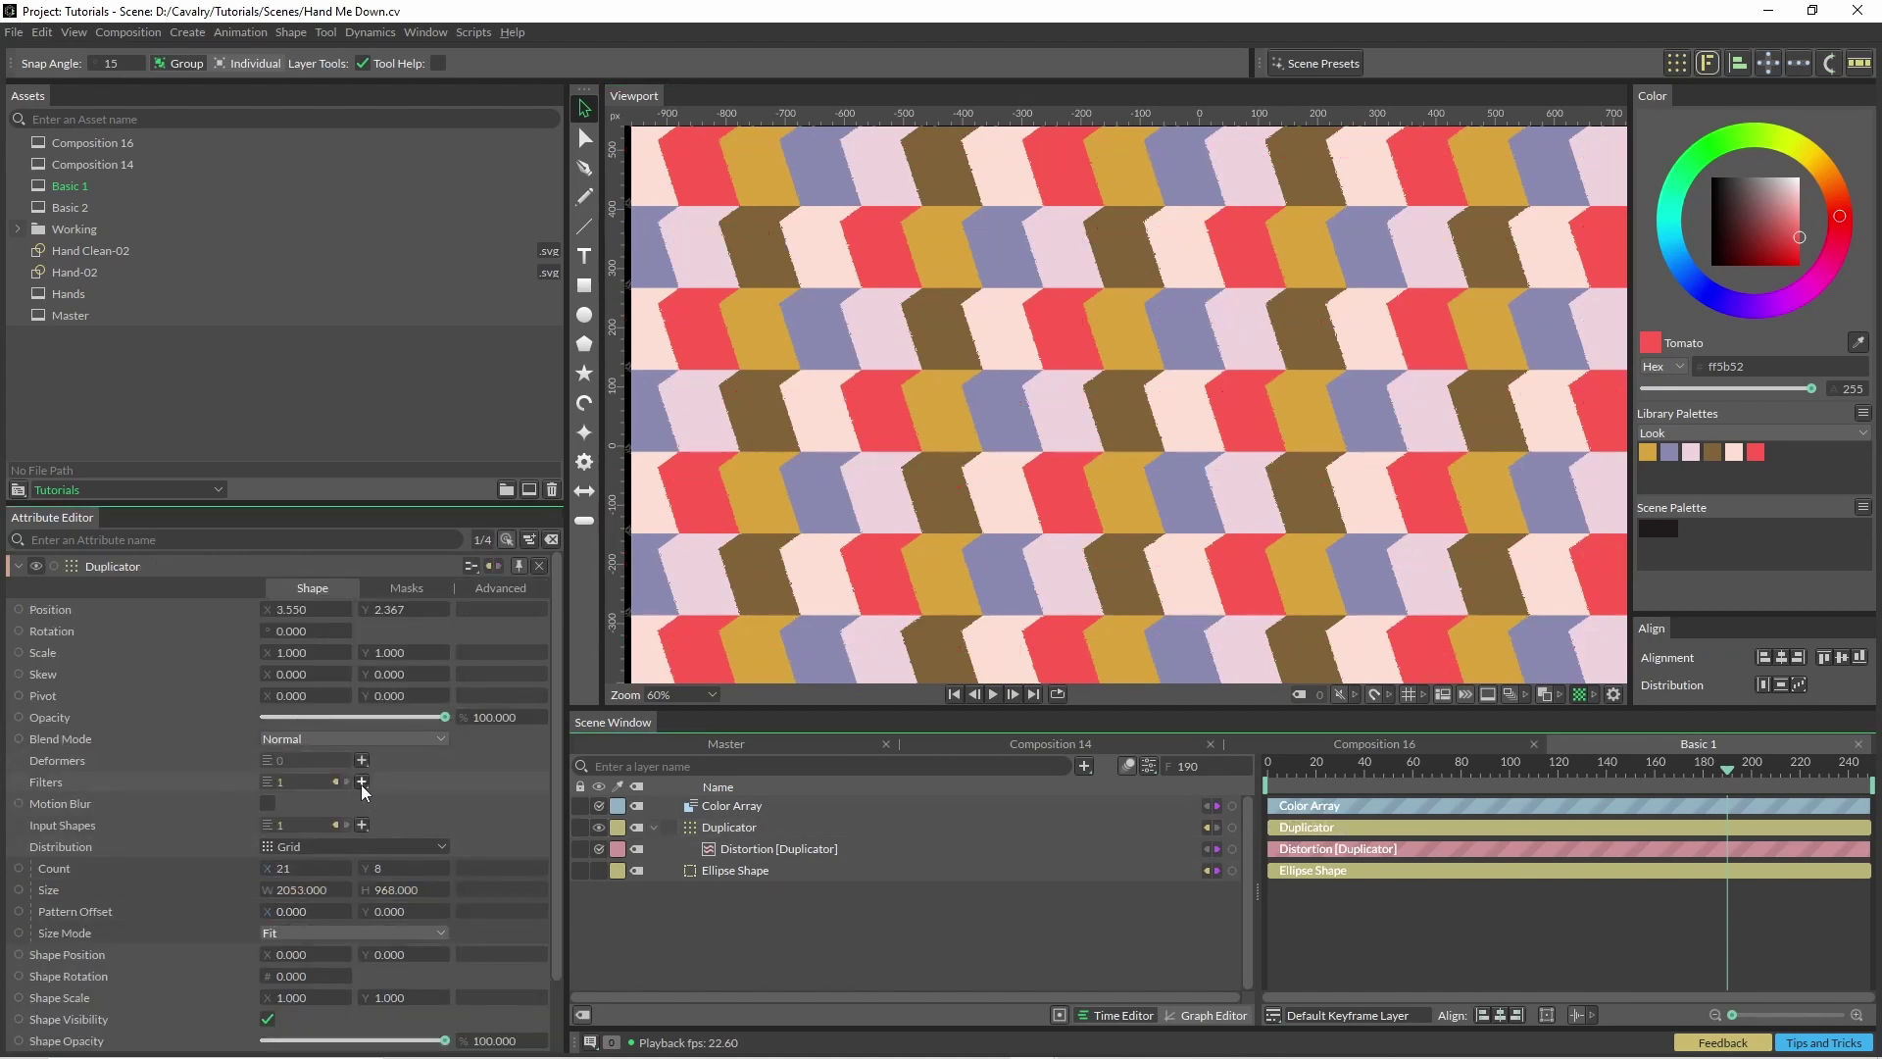
{"action": "left_click", "coordinate": [364, 789]}
{"action": "left_click", "coordinate": [402, 713]}
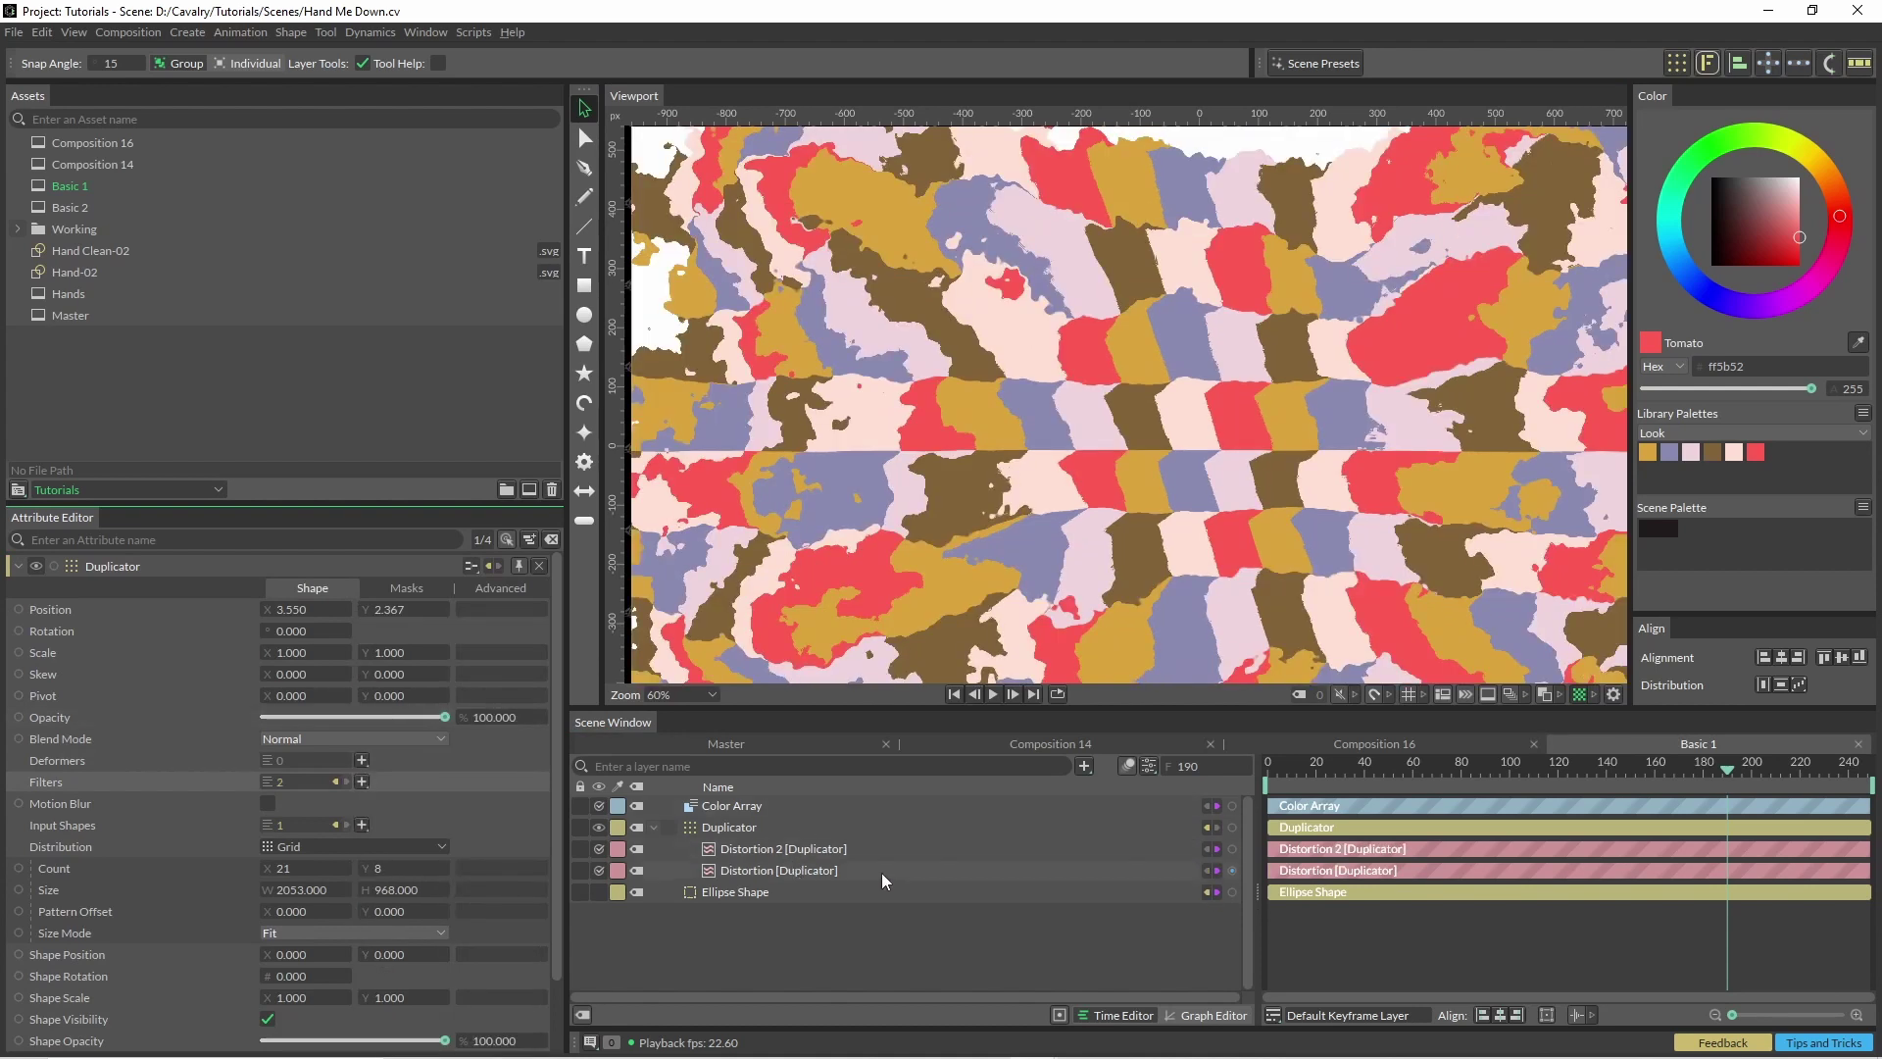
{"action": "left_click", "coordinate": [831, 854]}
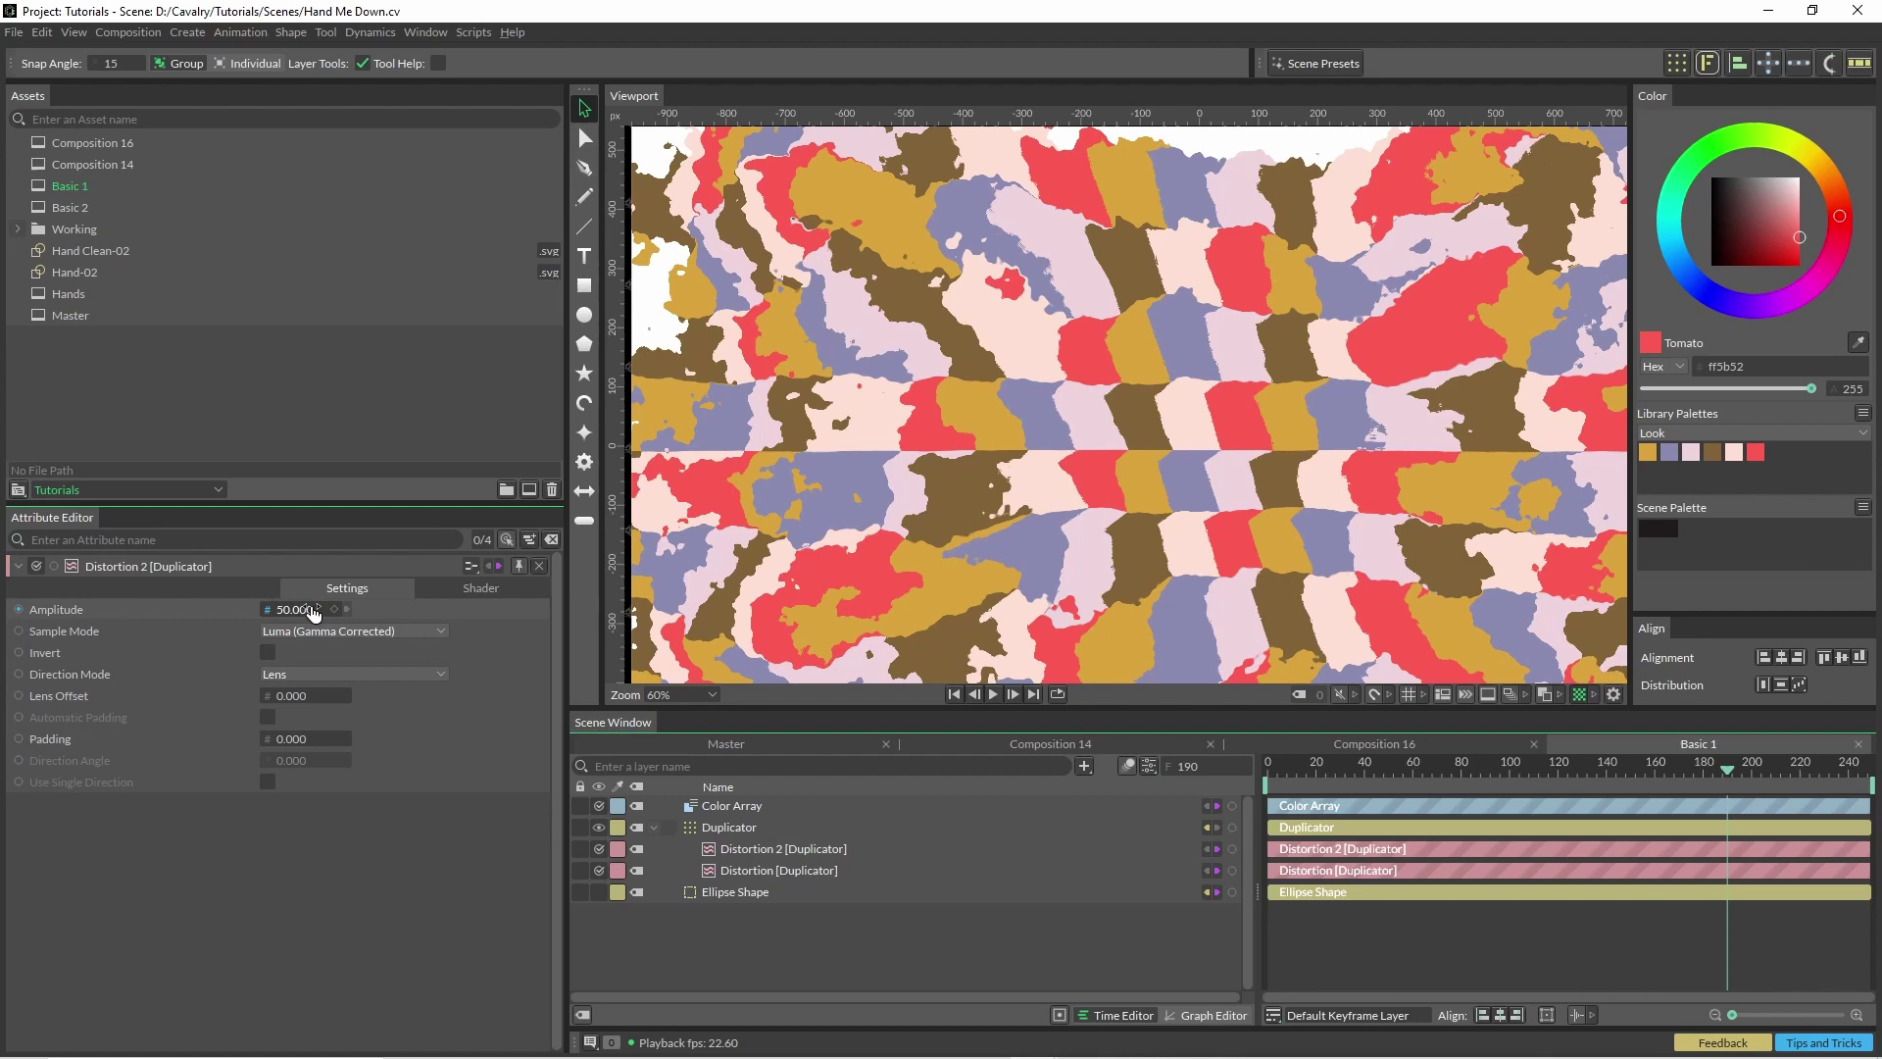
{"action": "left_click_drag", "start_coordinate": [313, 612], "coordinate": [274, 612]}
{"action": "left_click", "coordinate": [335, 676]}
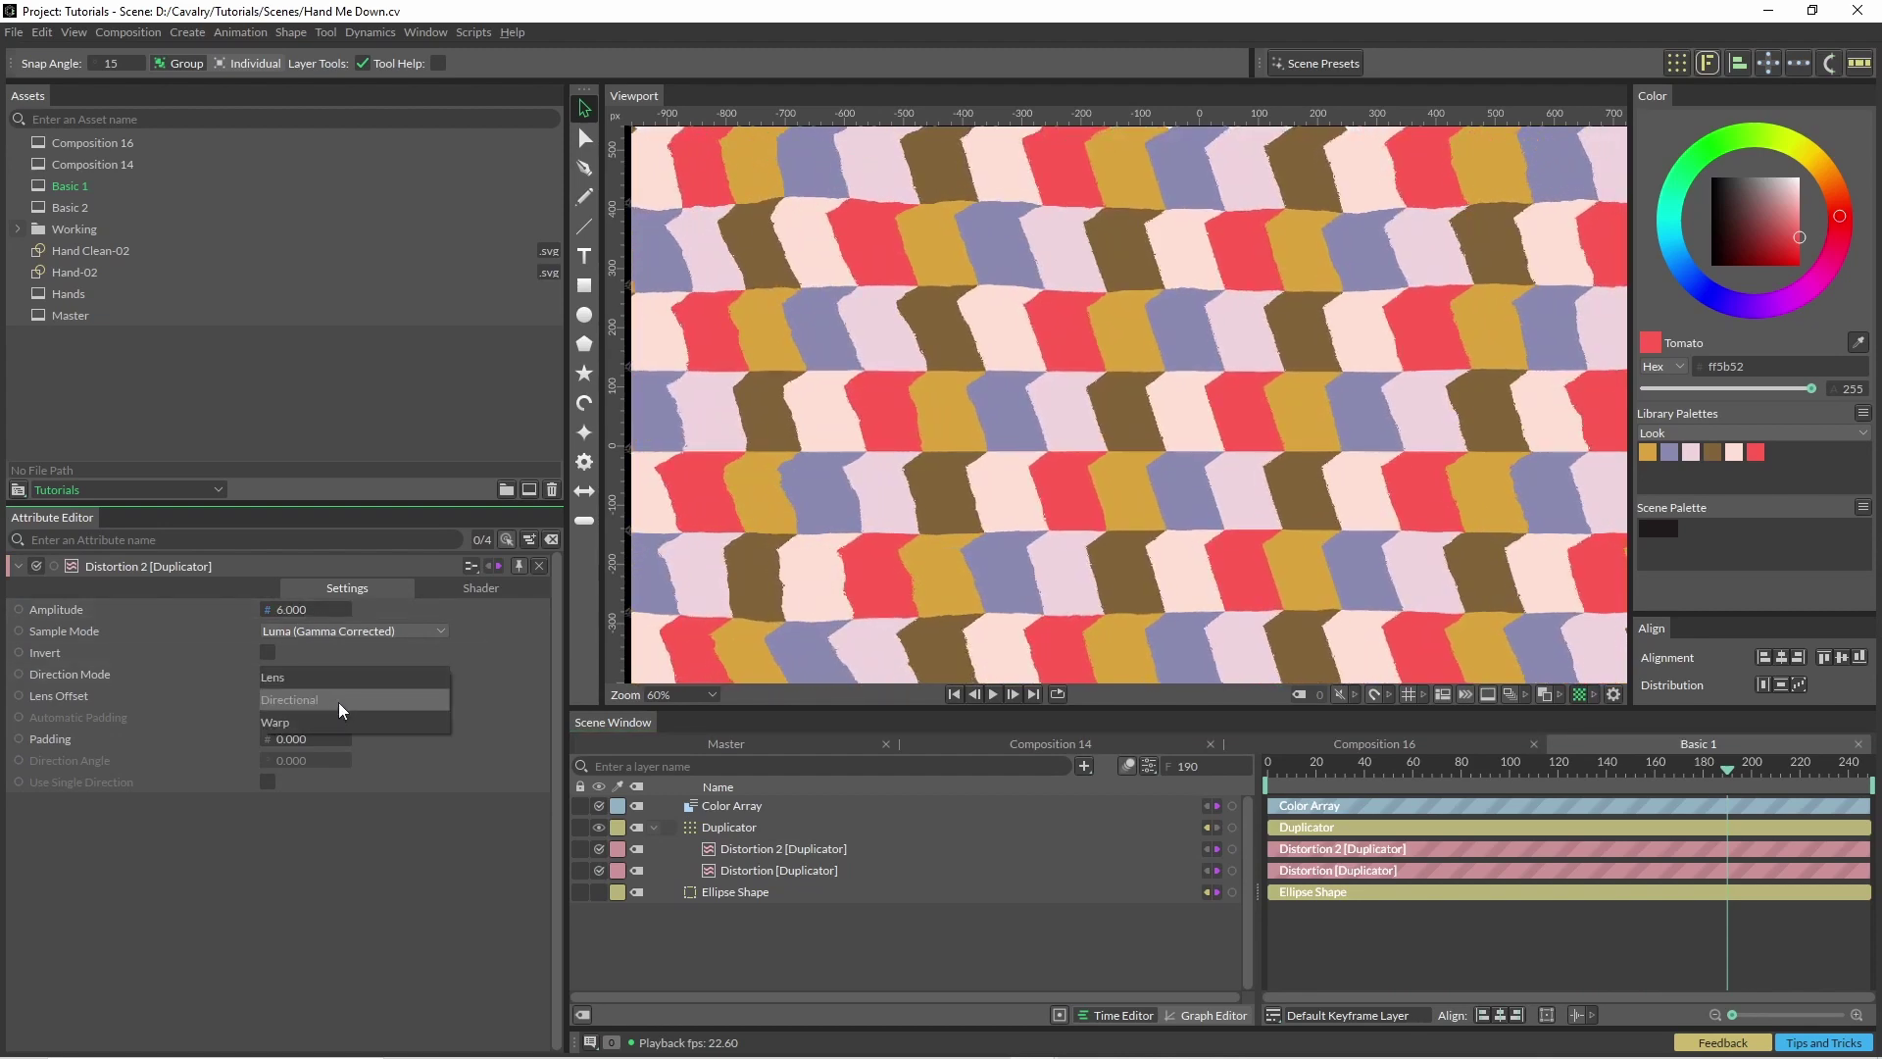
{"action": "left_click", "coordinate": [338, 701]}
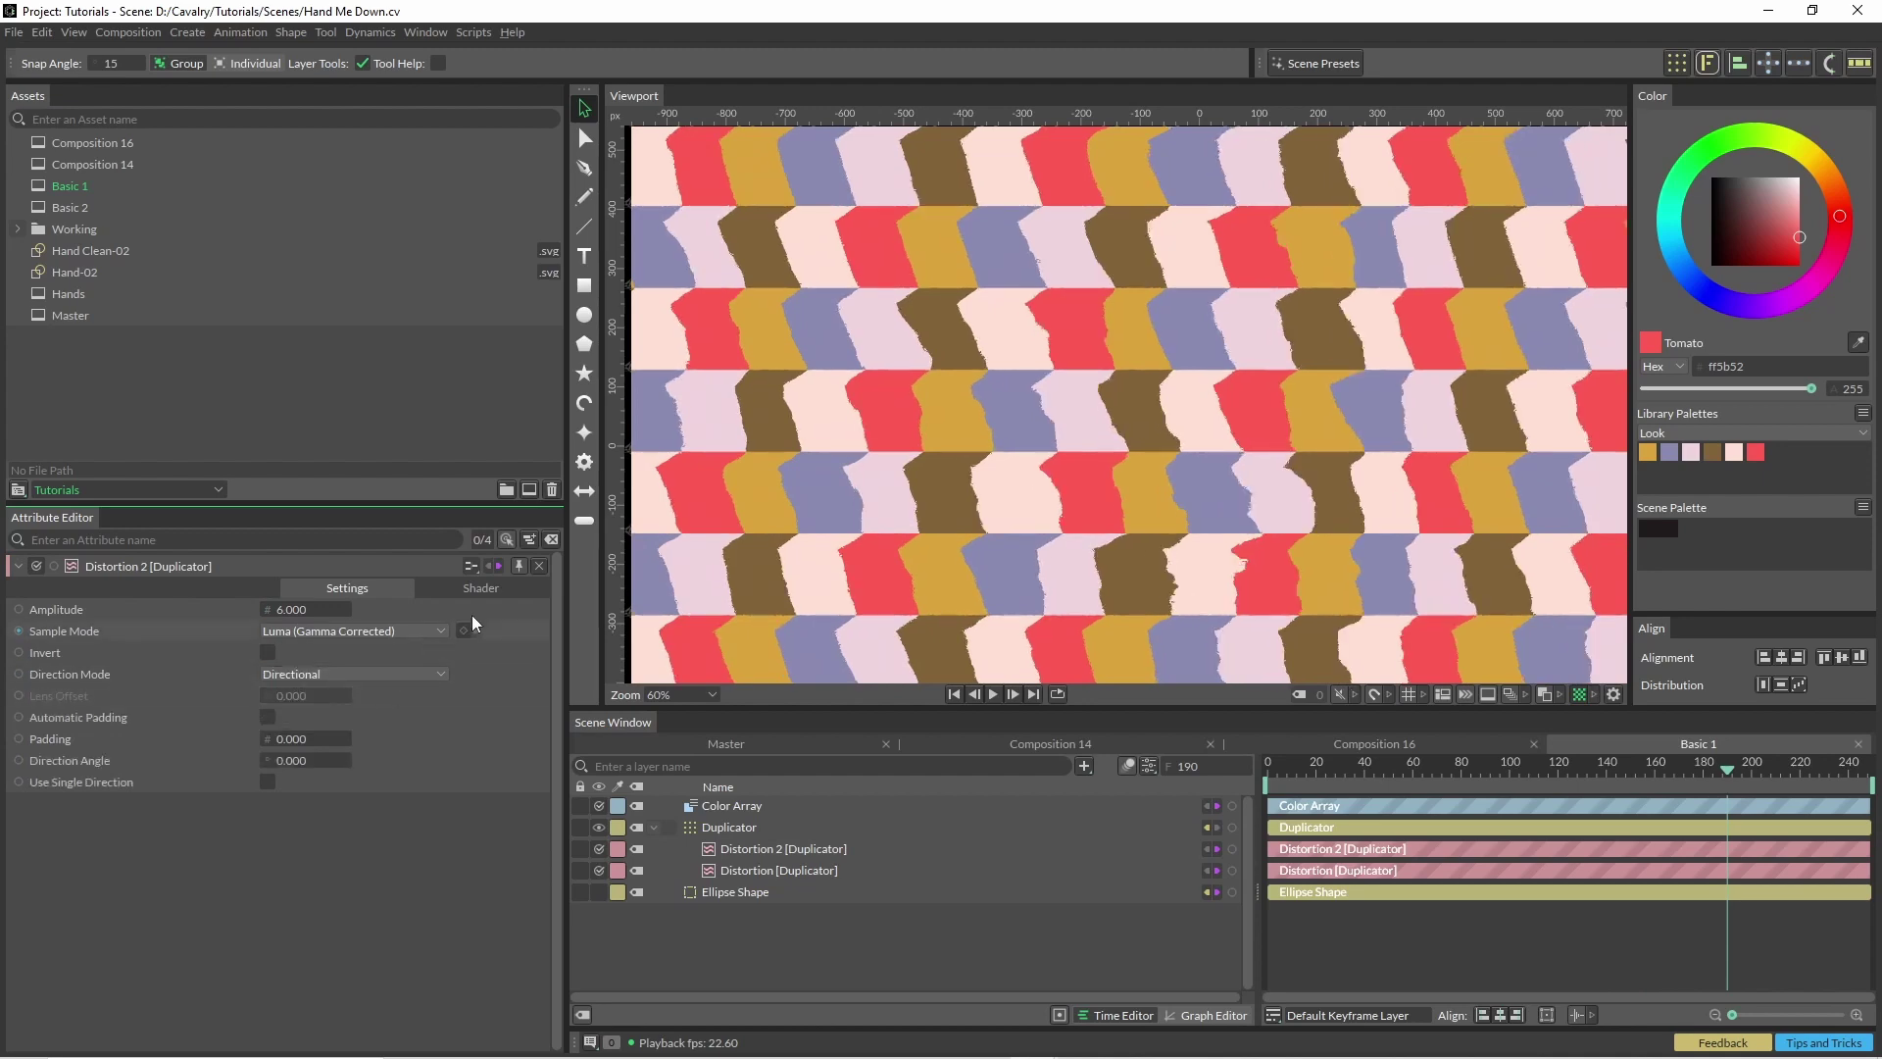
Step: Set Distortion 2's Noise Shader to Scale 0.2 and Alpha about 37, then play
{"action": "left_click", "coordinate": [503, 584]}
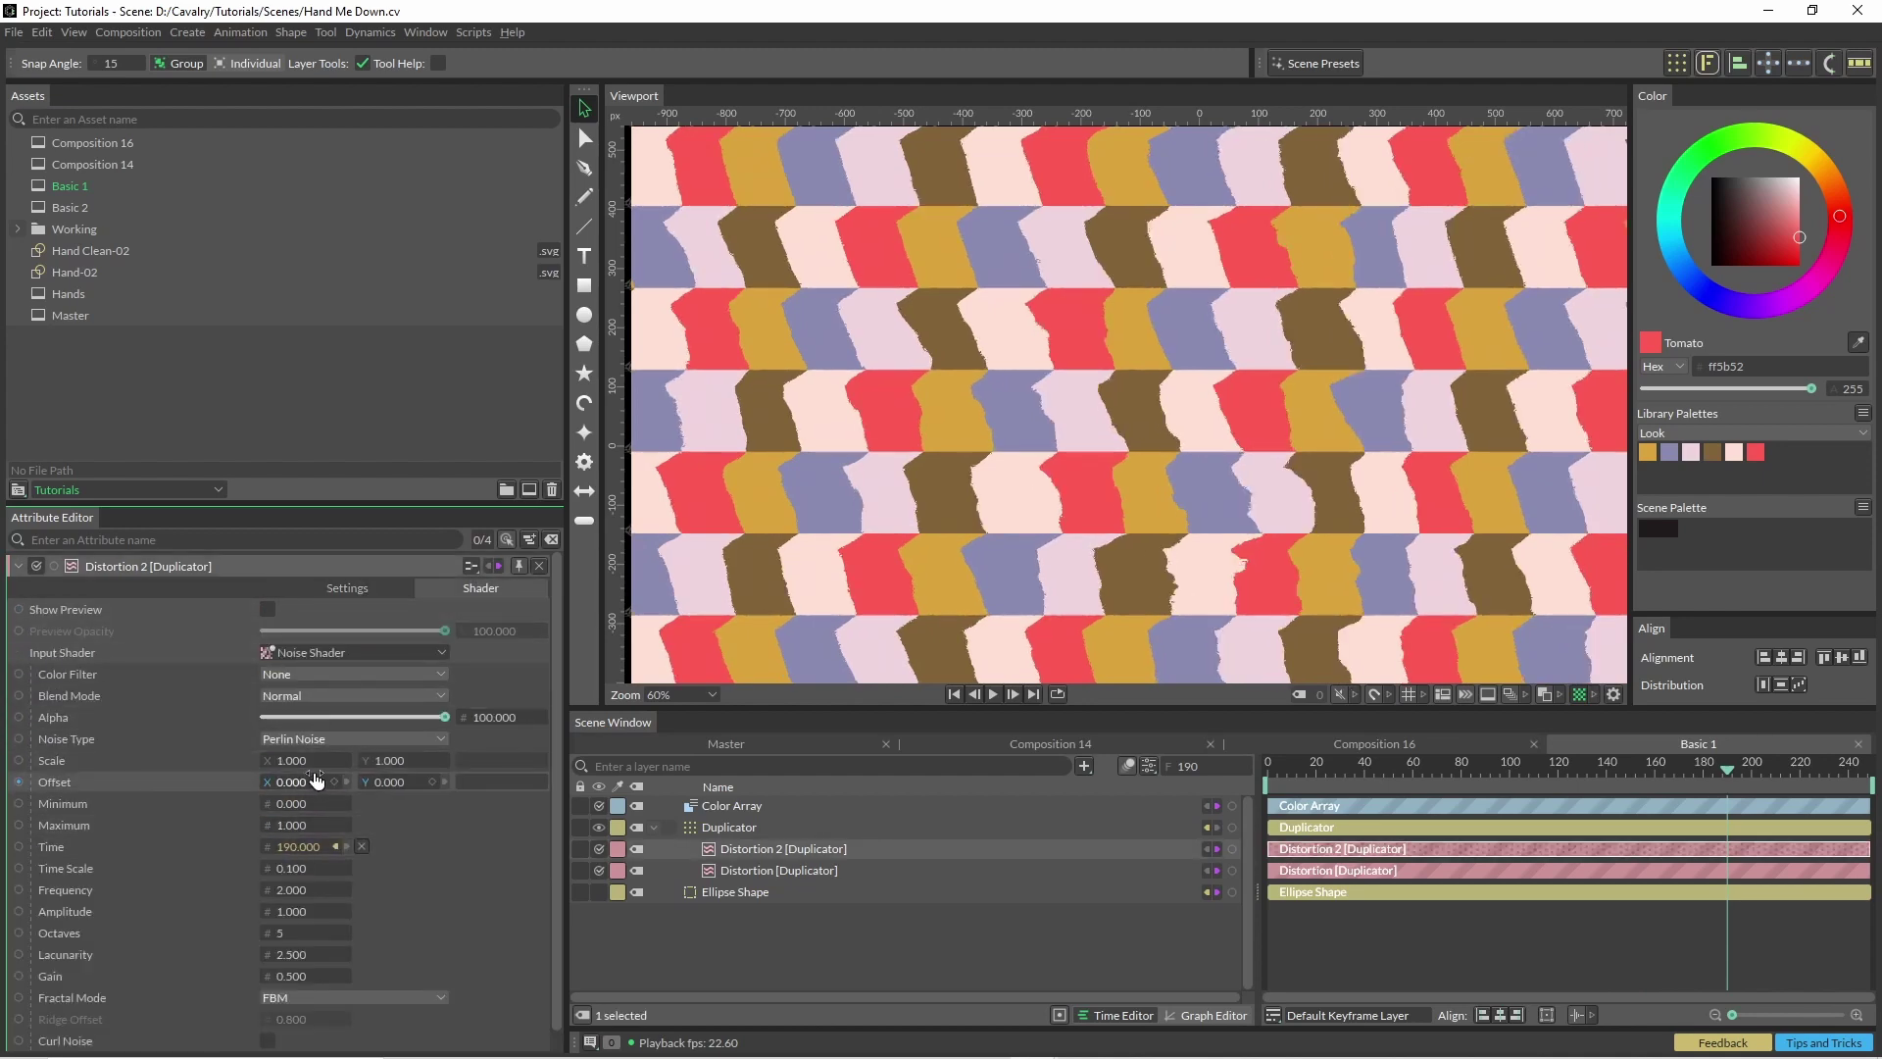
{"action": "left_click_drag", "start_coordinate": [294, 760], "coordinate": [279, 761]}
{"action": "left_click_drag", "start_coordinate": [444, 718], "coordinate": [329, 731]}
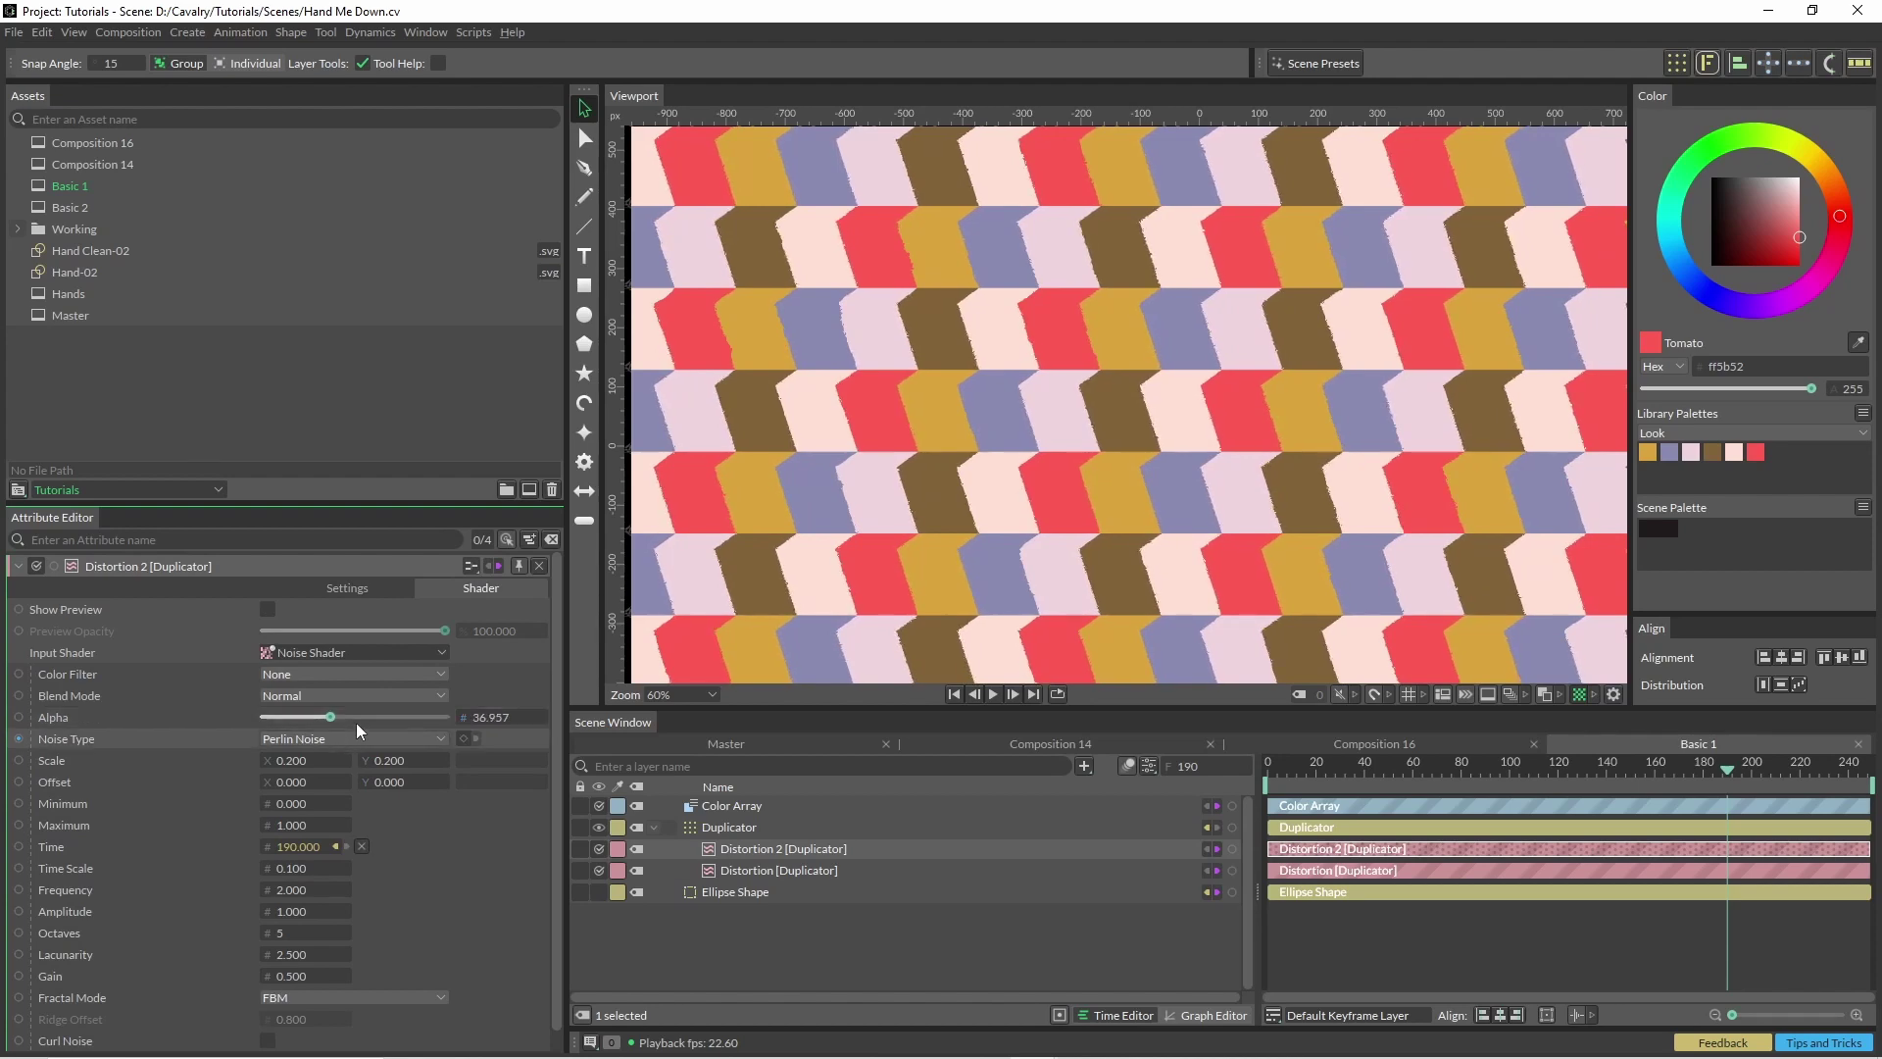
{"action": "key", "text": "space"}
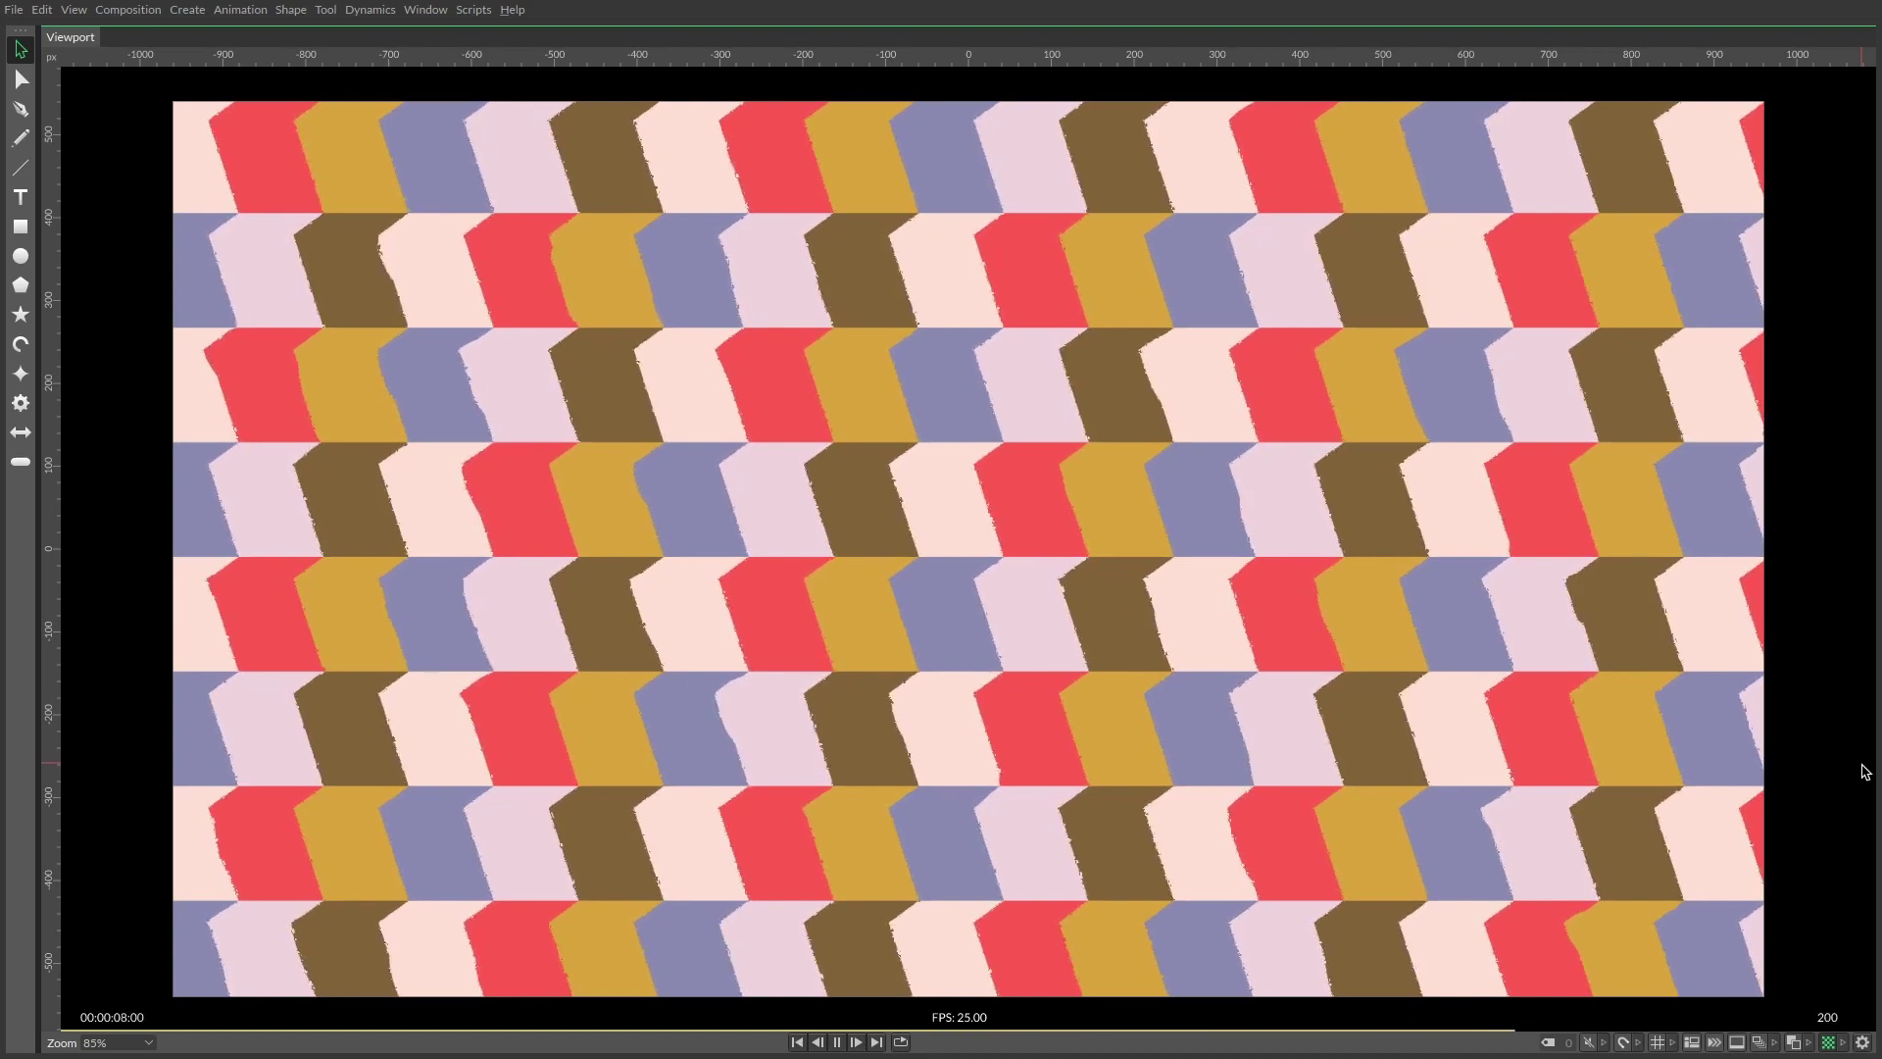
Step: Restart the animation playback from the beginning
{"action": "key", "text": "space"}
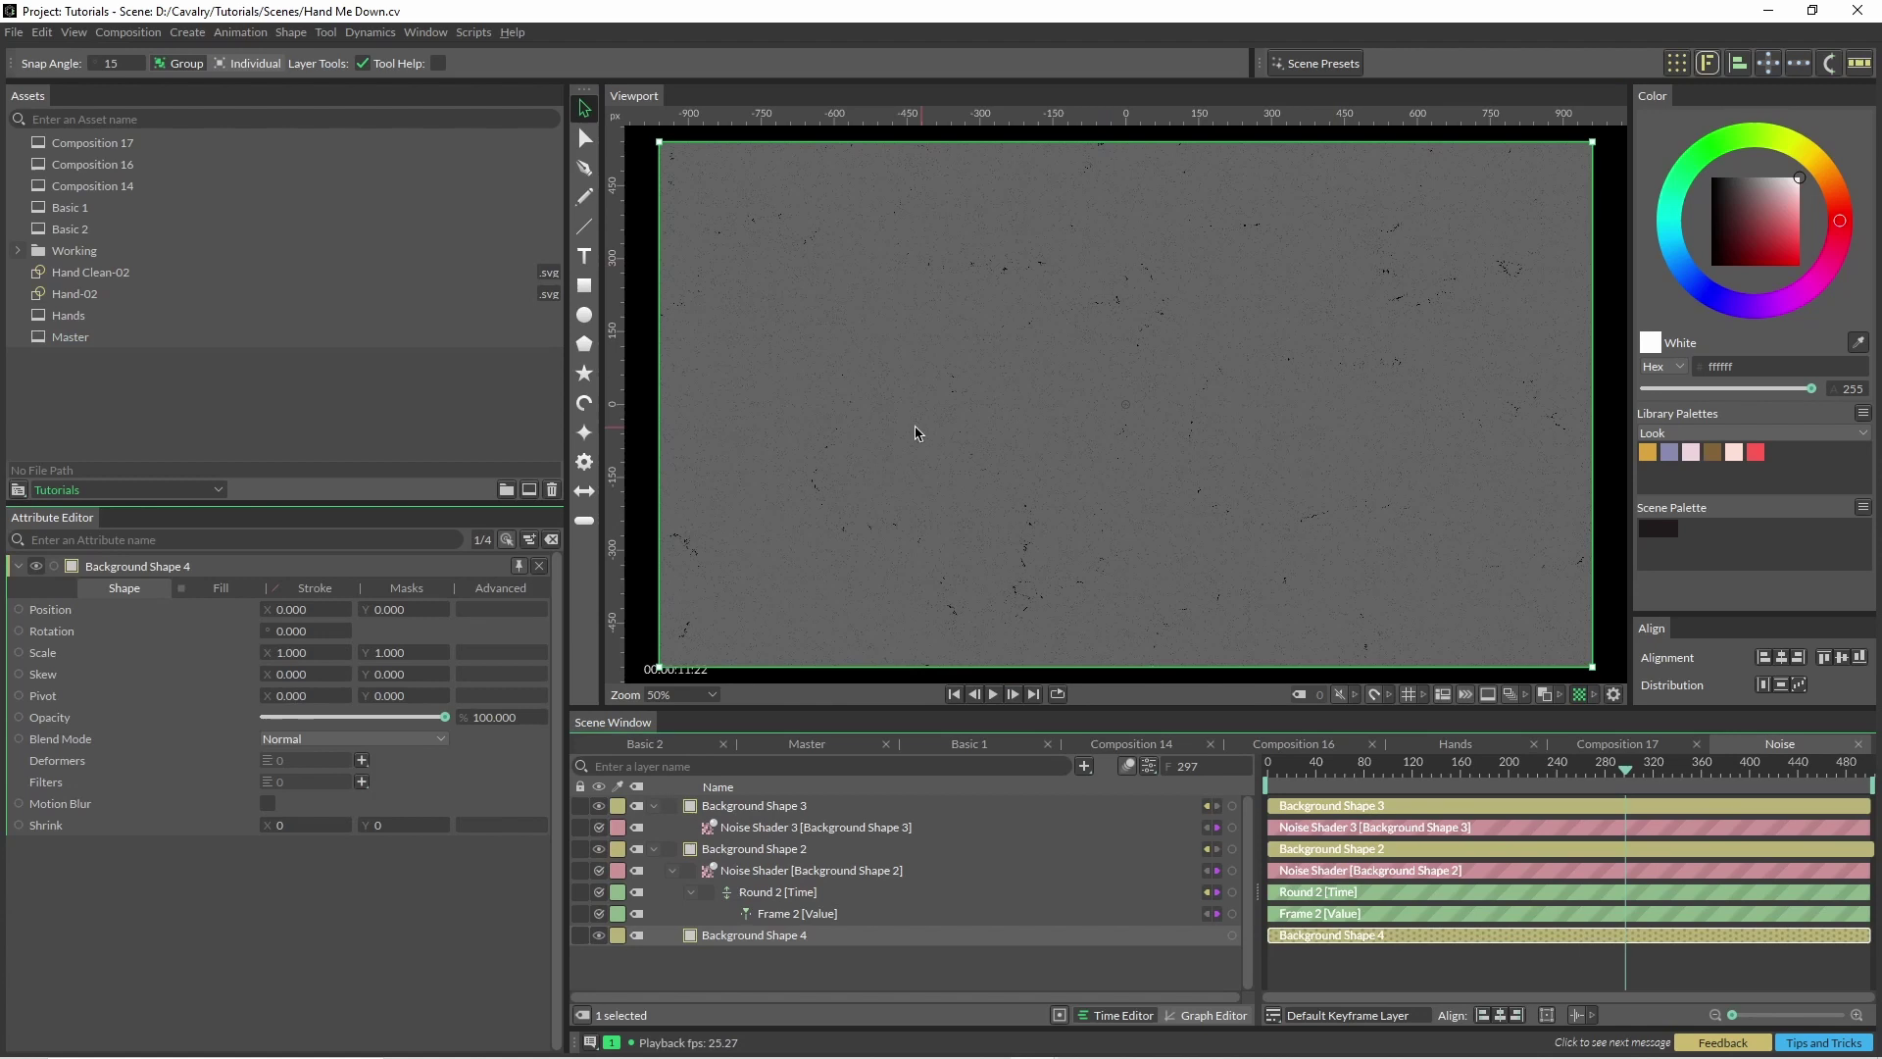
Step: Zoom in on the grain, refit the canvas, and show Noise Shader 3's settings
{"action": "scroll", "coordinate": [1070, 436], "scroll_direction": "up", "scroll_amount": 6}
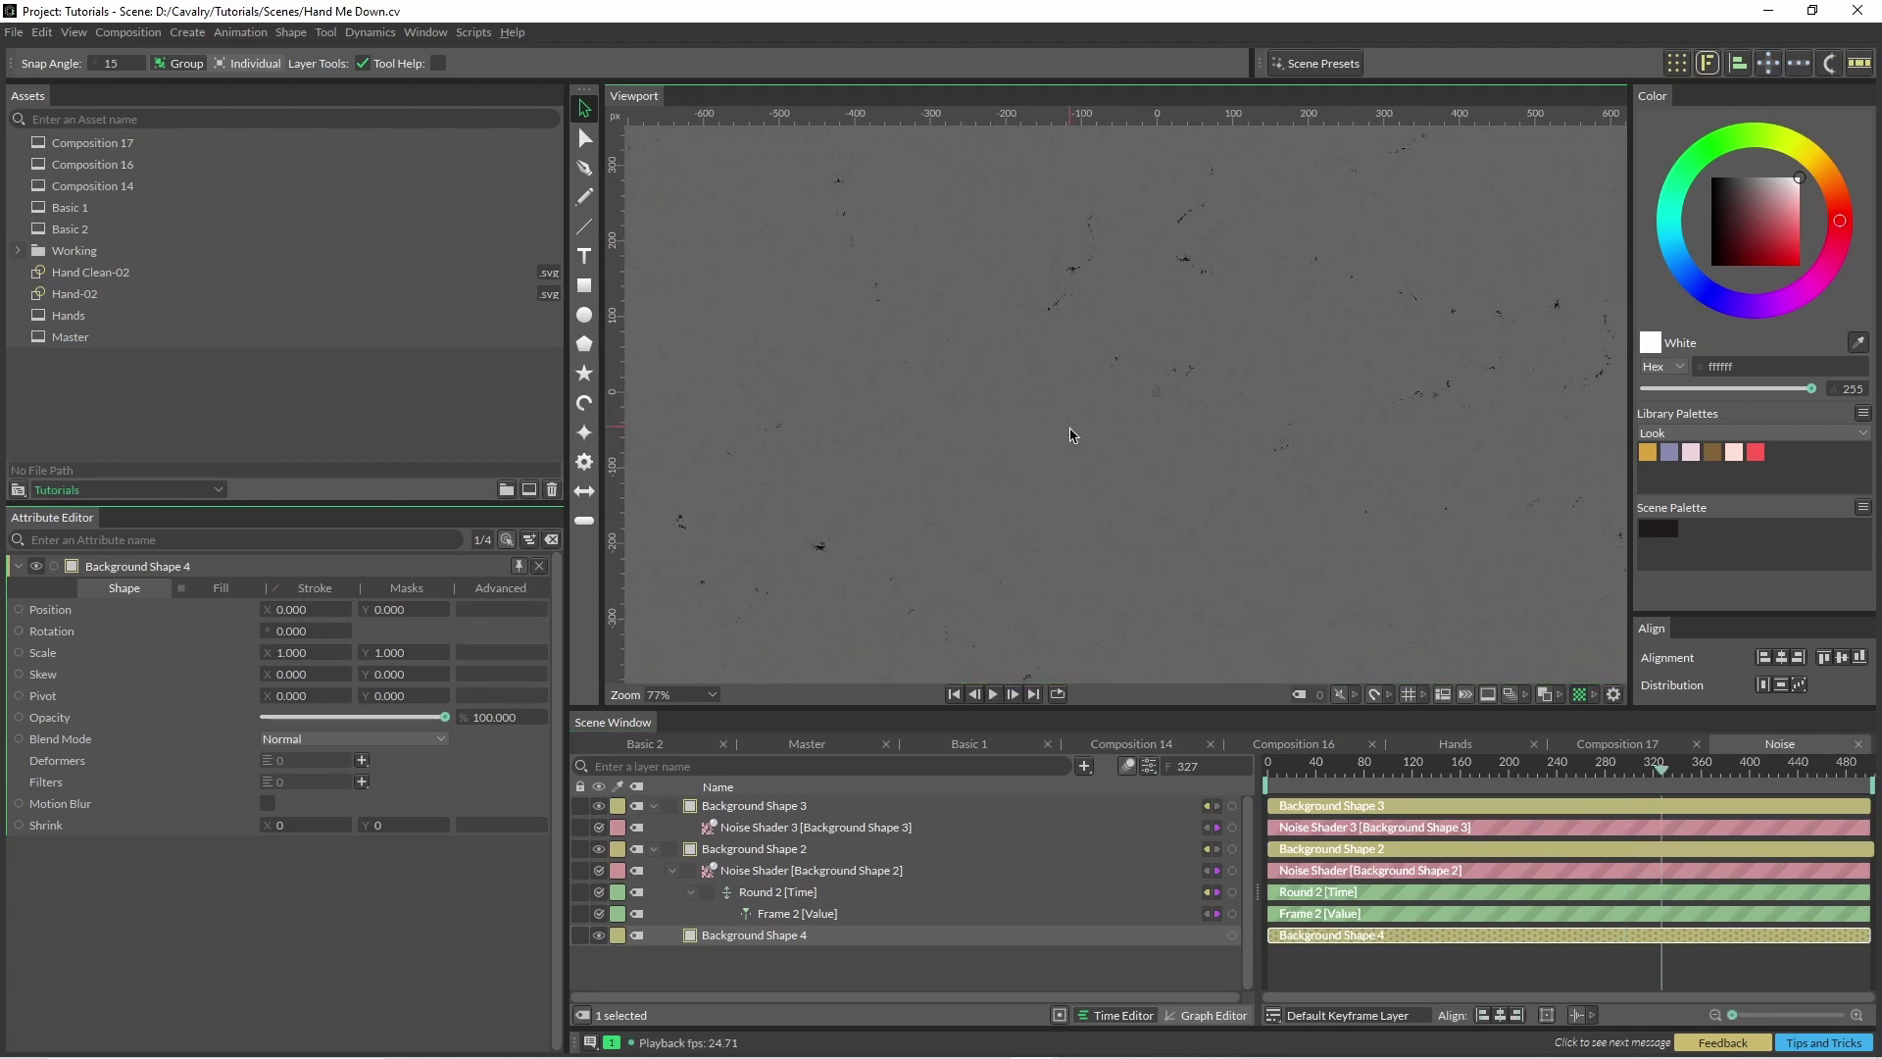
{"action": "scroll", "coordinate": [1245, 333], "scroll_direction": "down", "scroll_amount": 2}
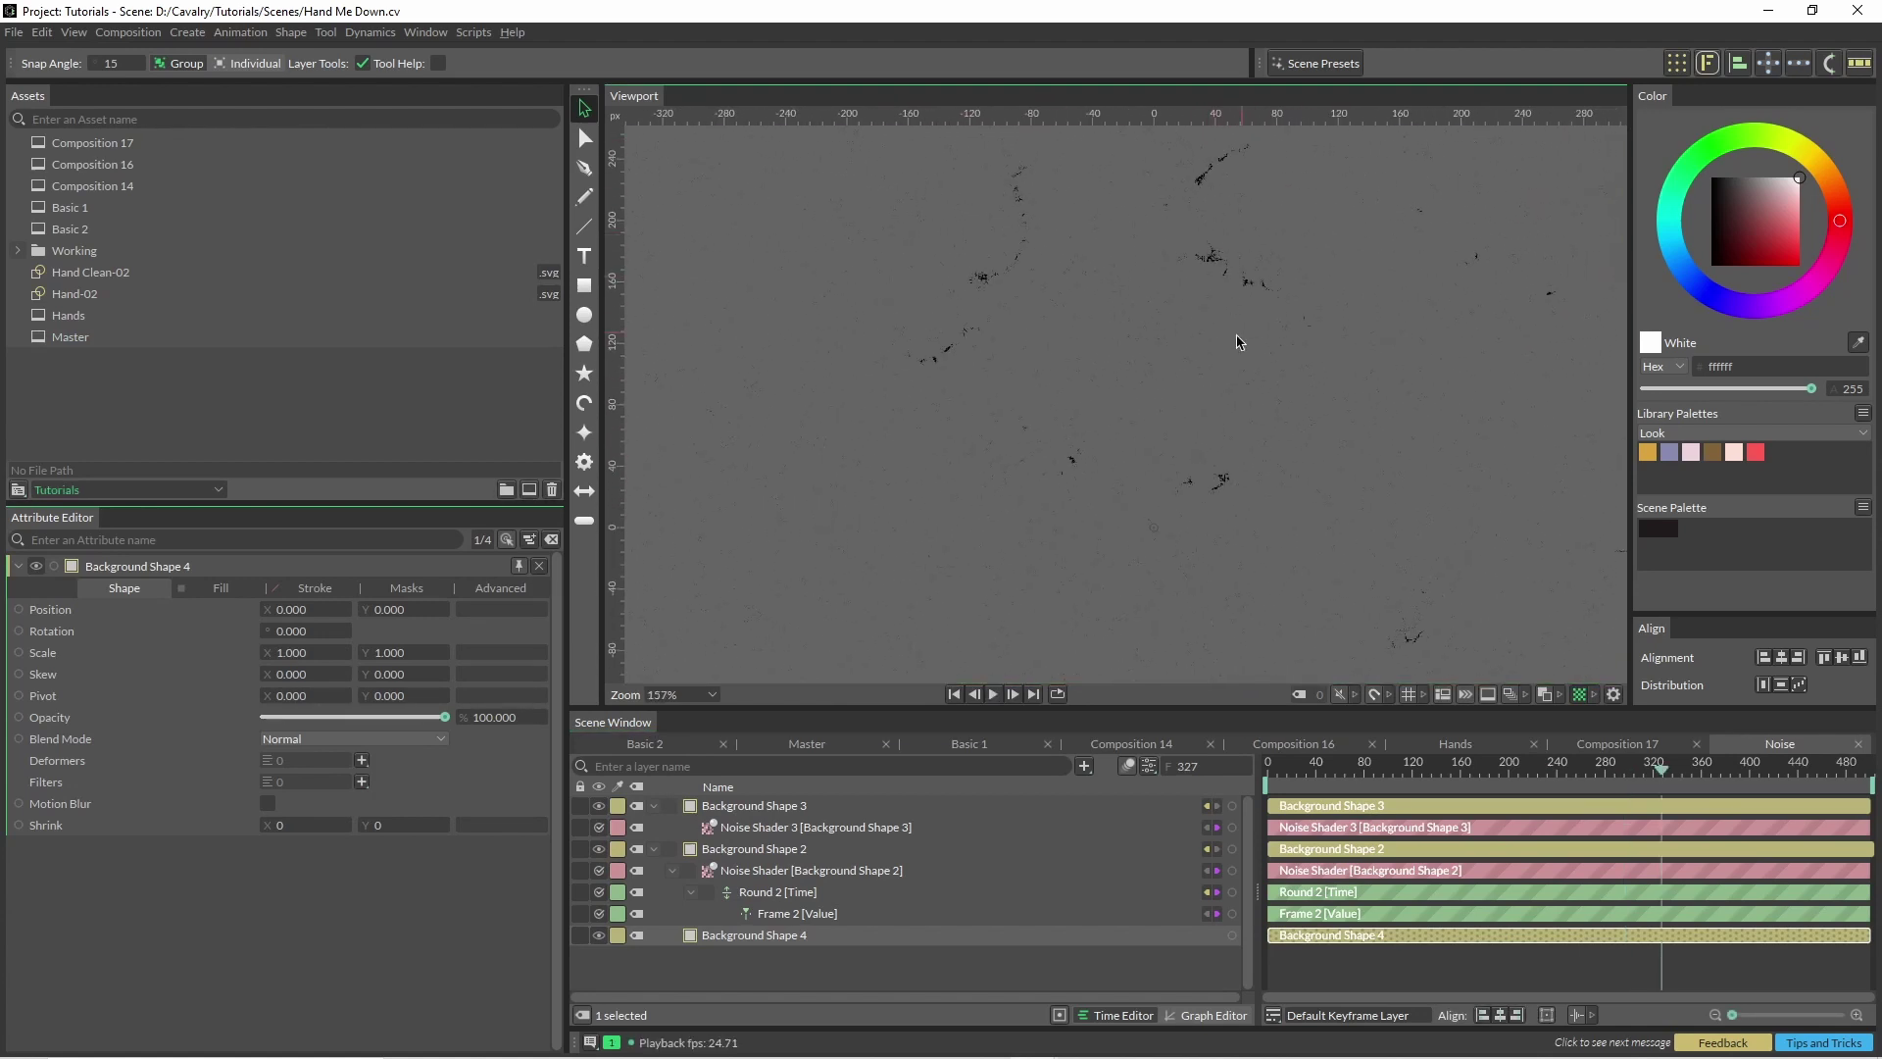
{"action": "scroll", "coordinate": [1008, 495], "scroll_direction": "down", "scroll_amount": 6}
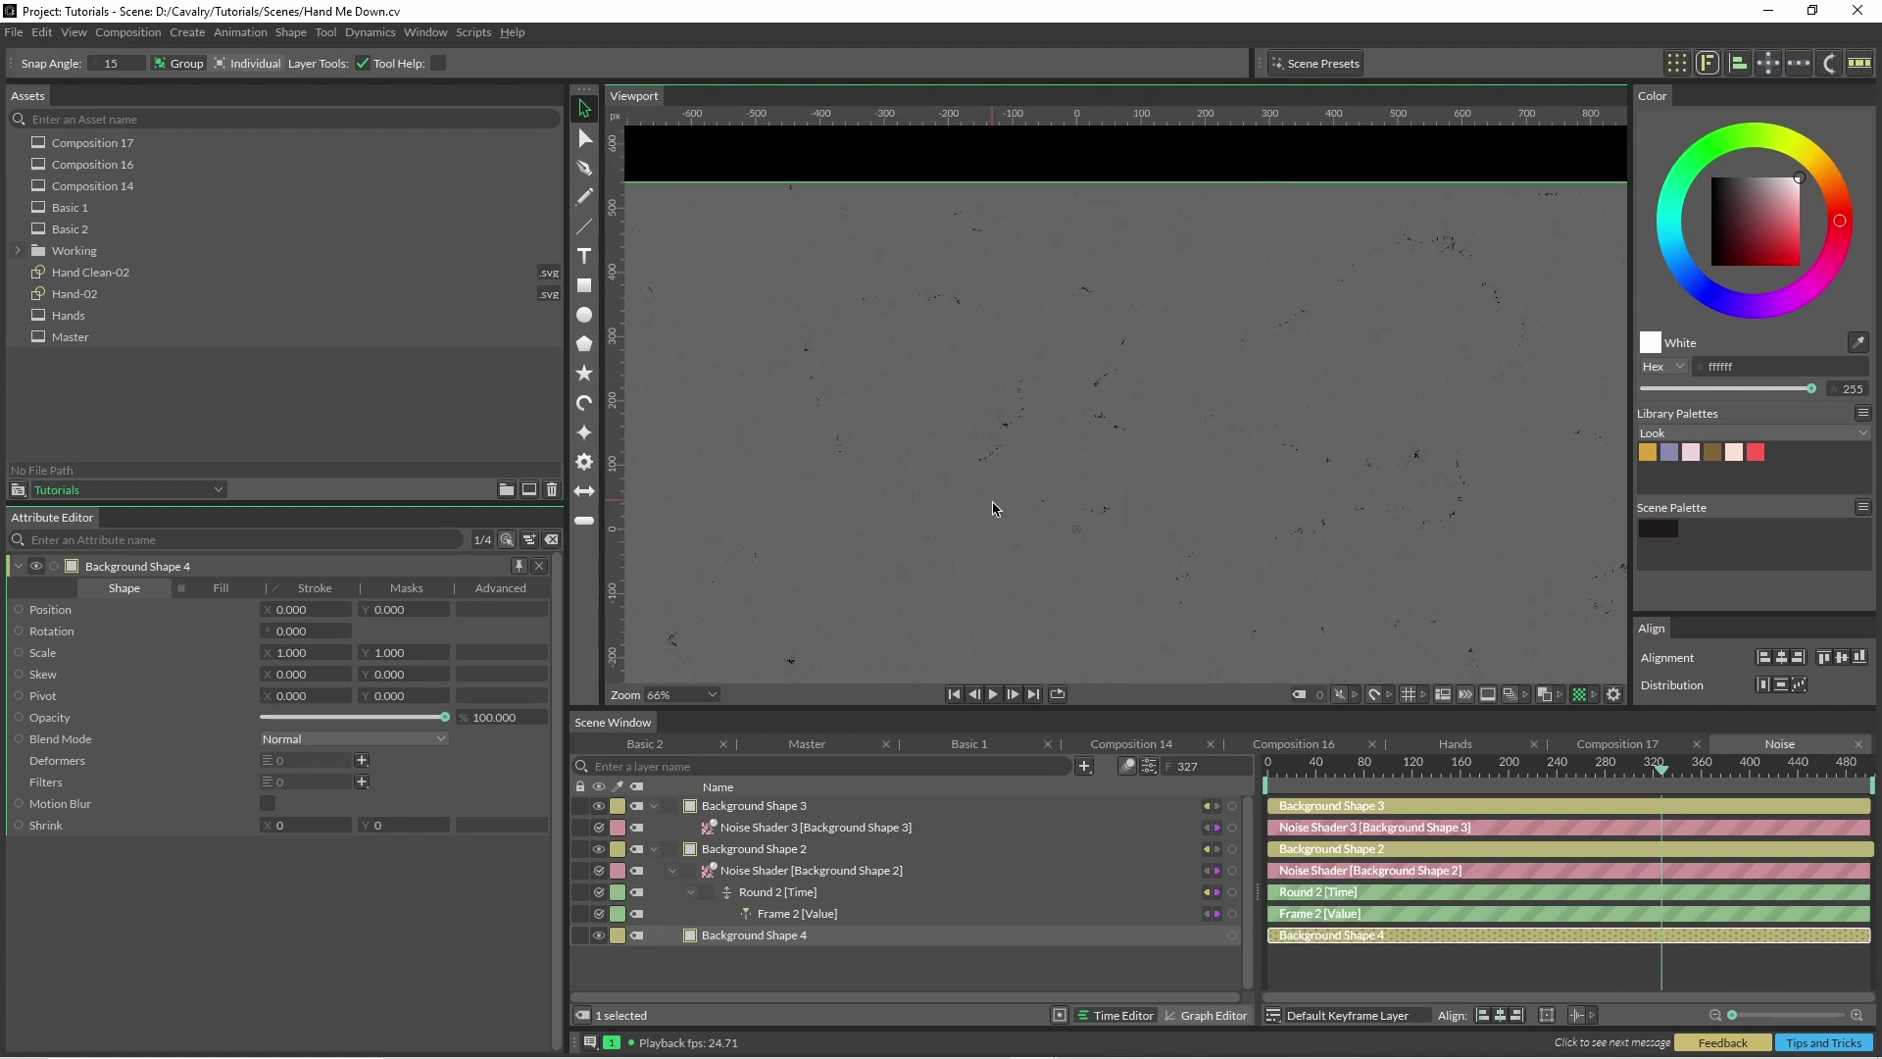
{"action": "left_click_drag", "start_coordinate": [1016, 520], "coordinate": [1088, 416]}
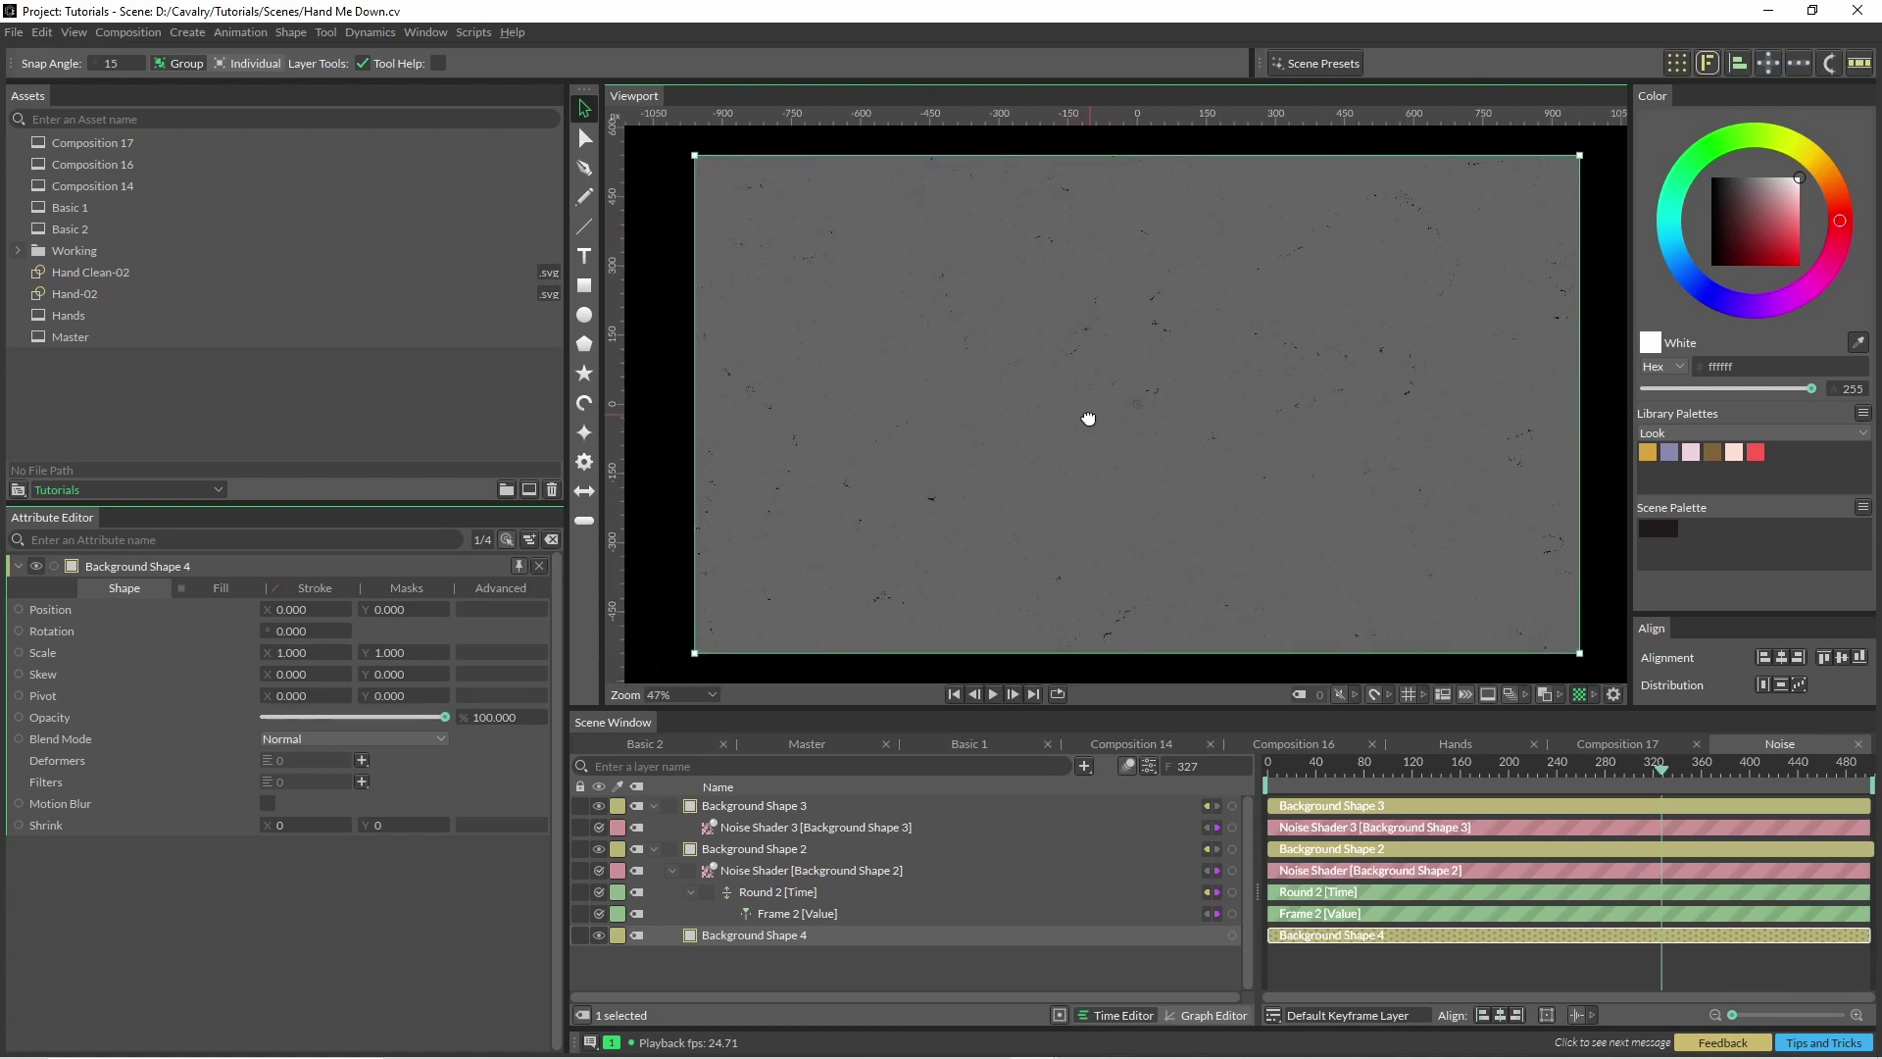
{"action": "left_click", "coordinate": [779, 828]}
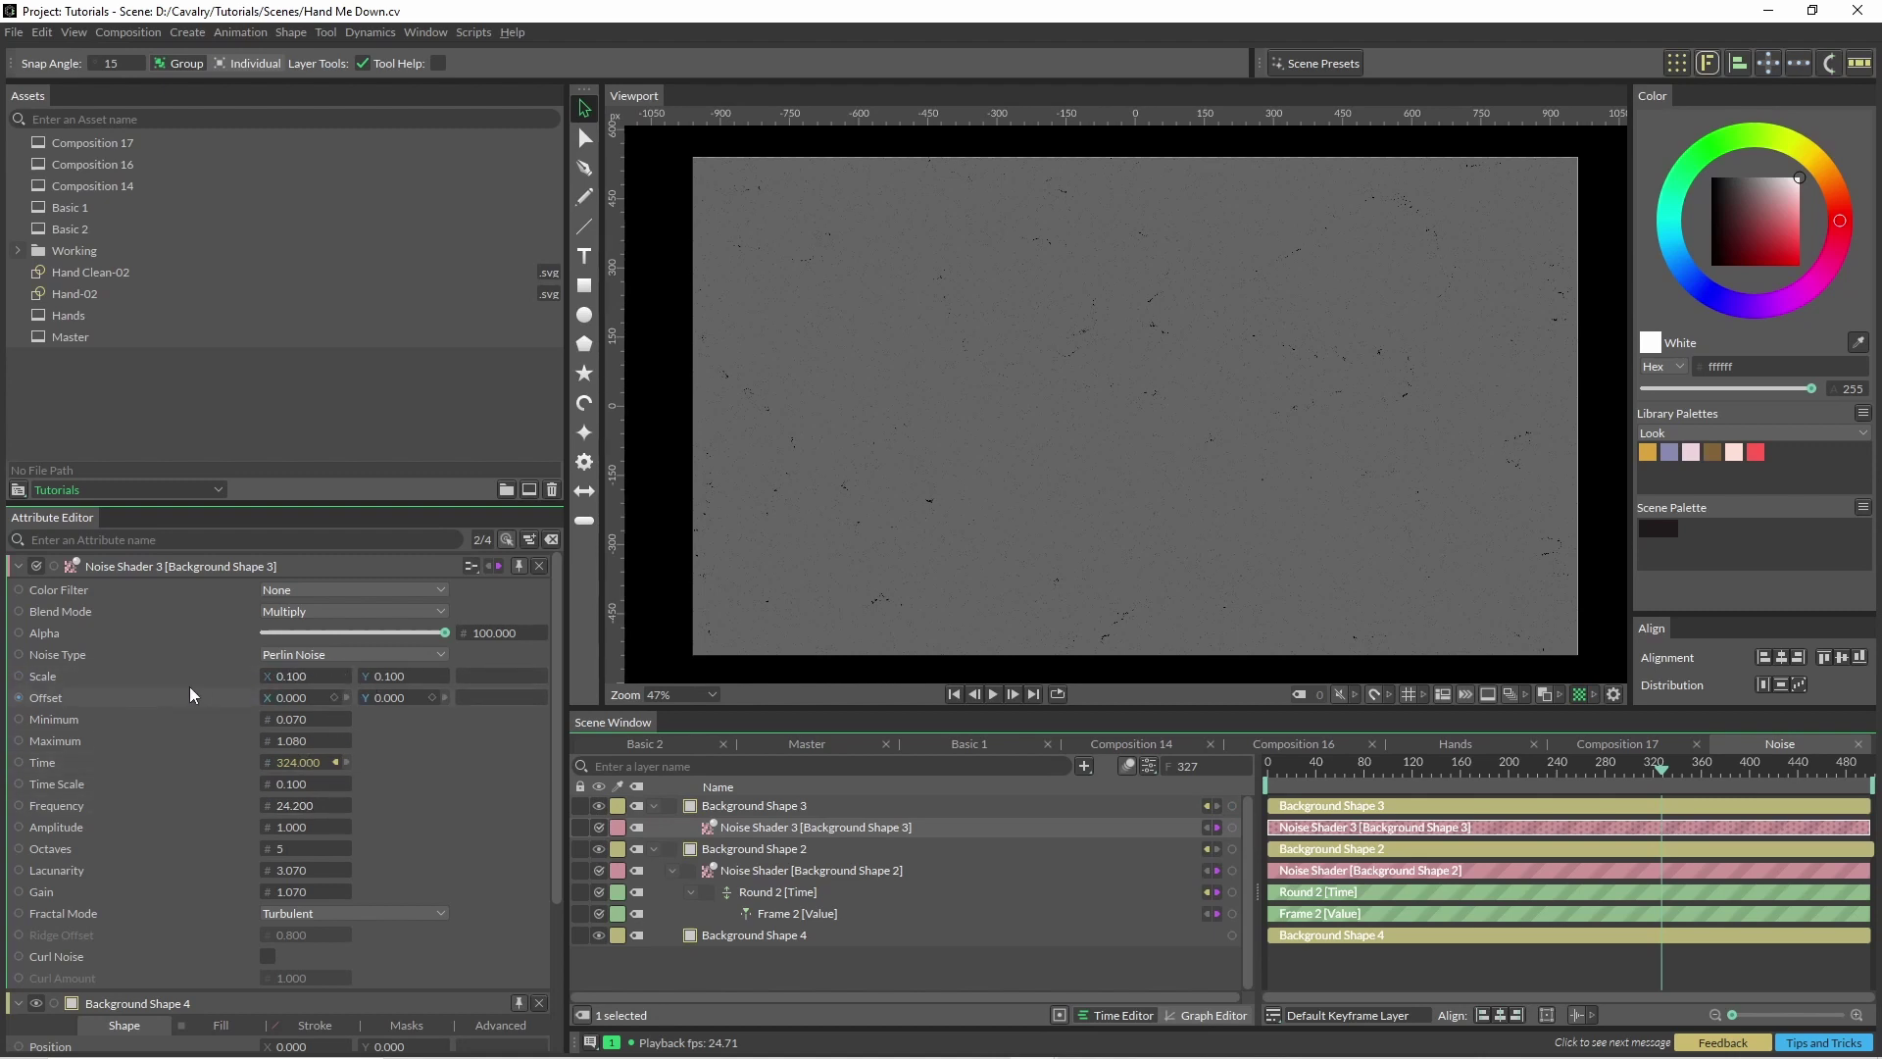
Step: Try and undo a Frequency change, keep Turbulent fractal mode, then show Background Shape 2's shader
{"action": "left_click_drag", "start_coordinate": [294, 805], "coordinate": [505, 784]}
{"action": "key", "text": "ctrl+z"}
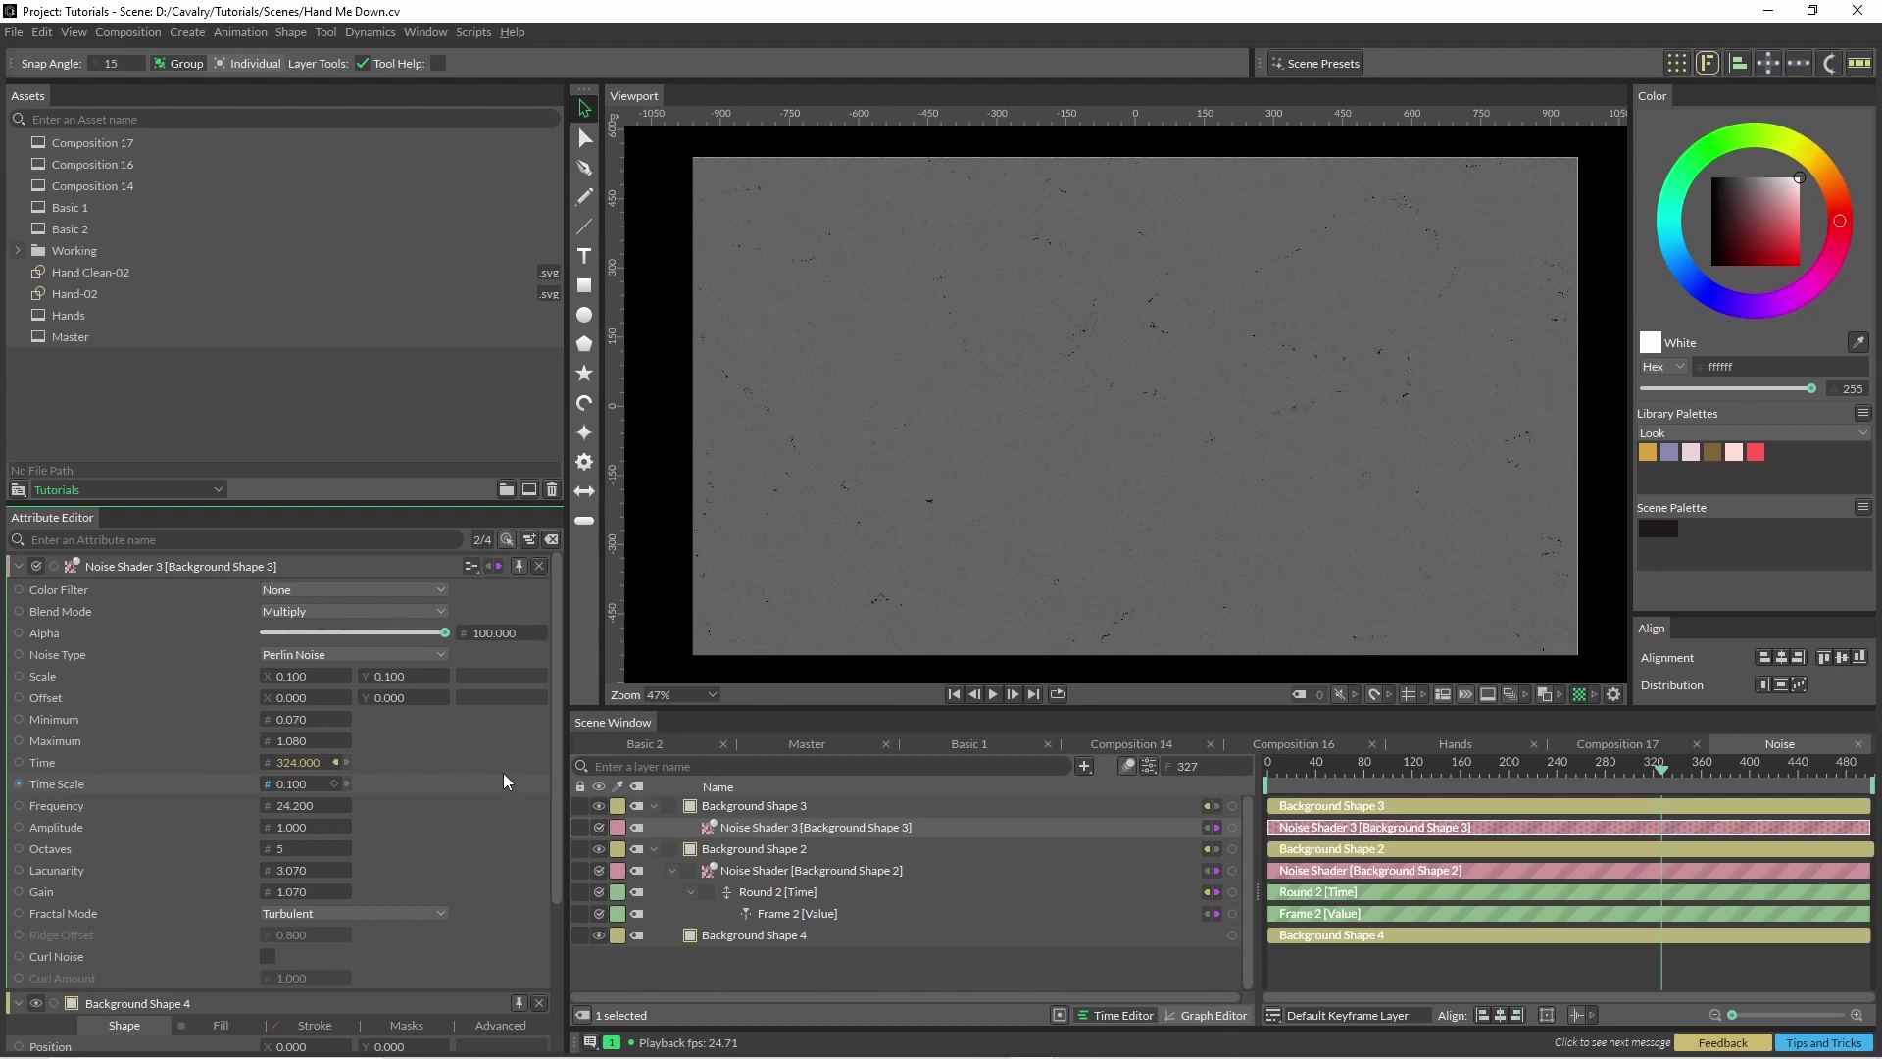
{"action": "left_click", "coordinate": [359, 912]}
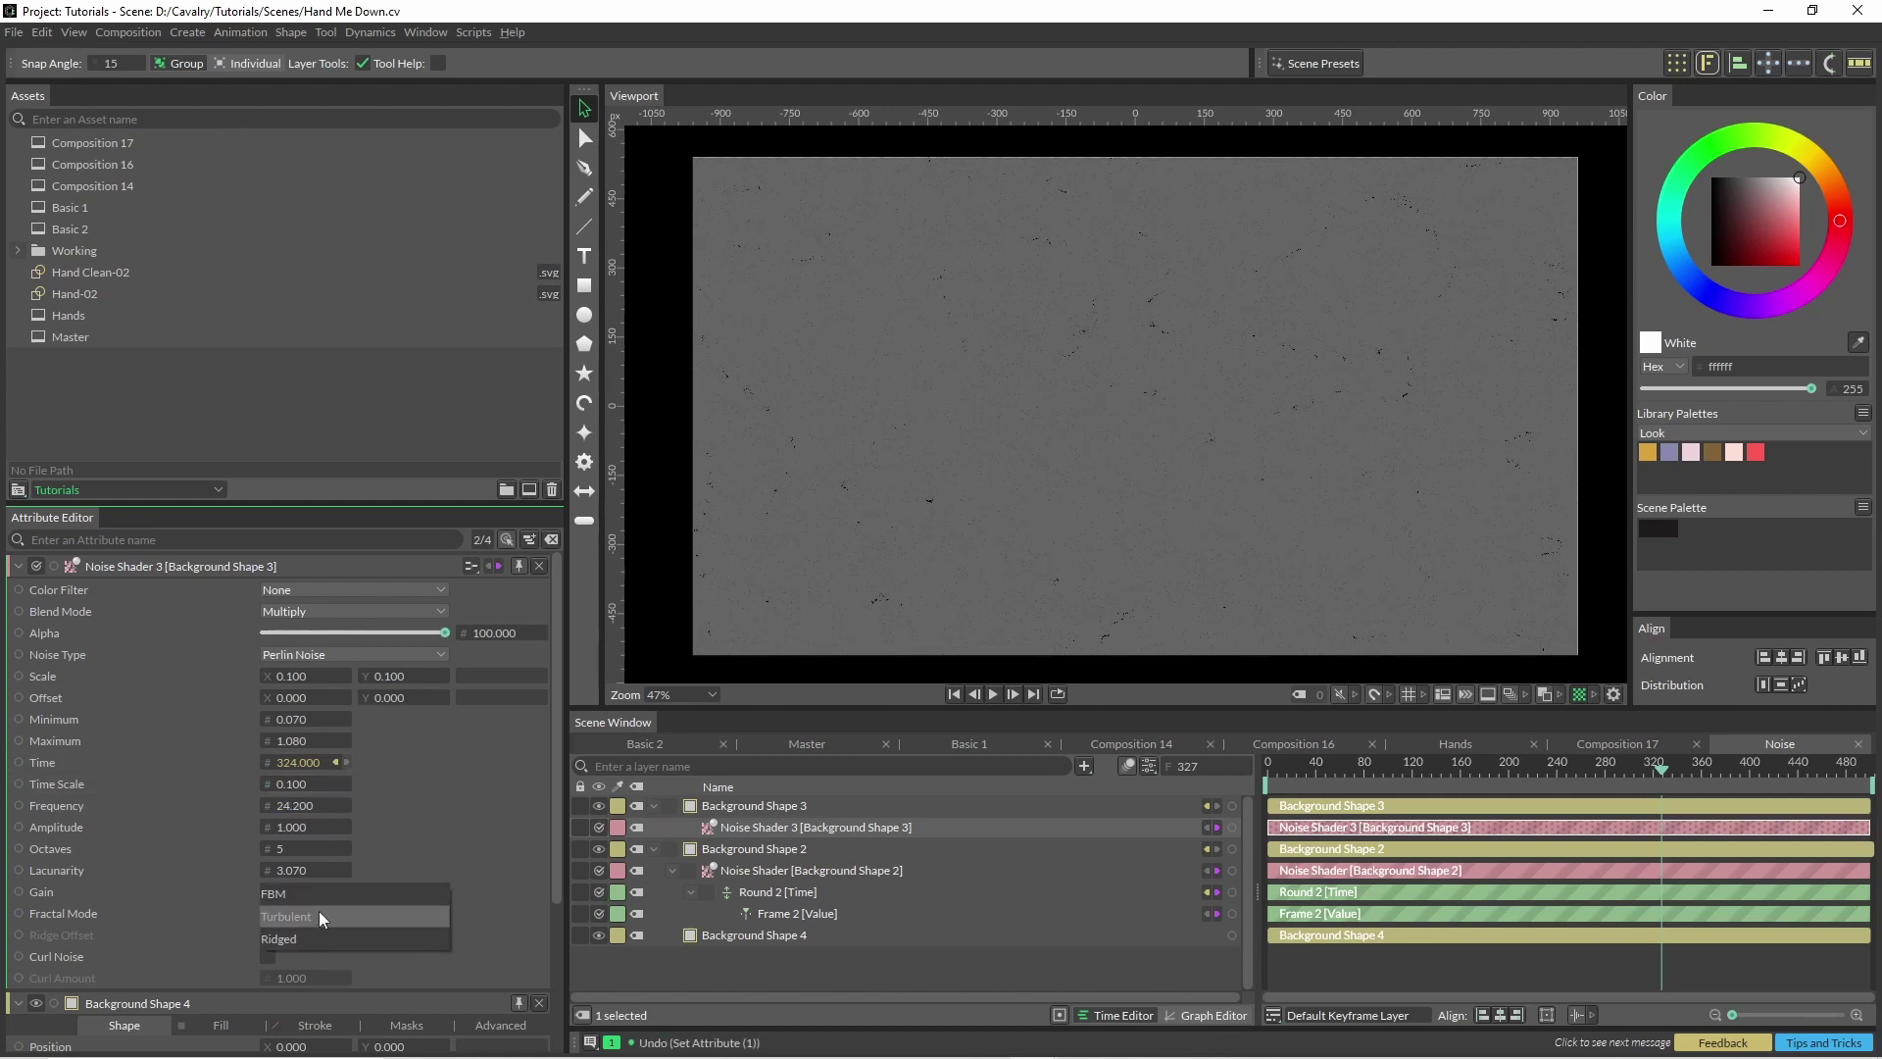
{"action": "left_click", "coordinate": [345, 916]}
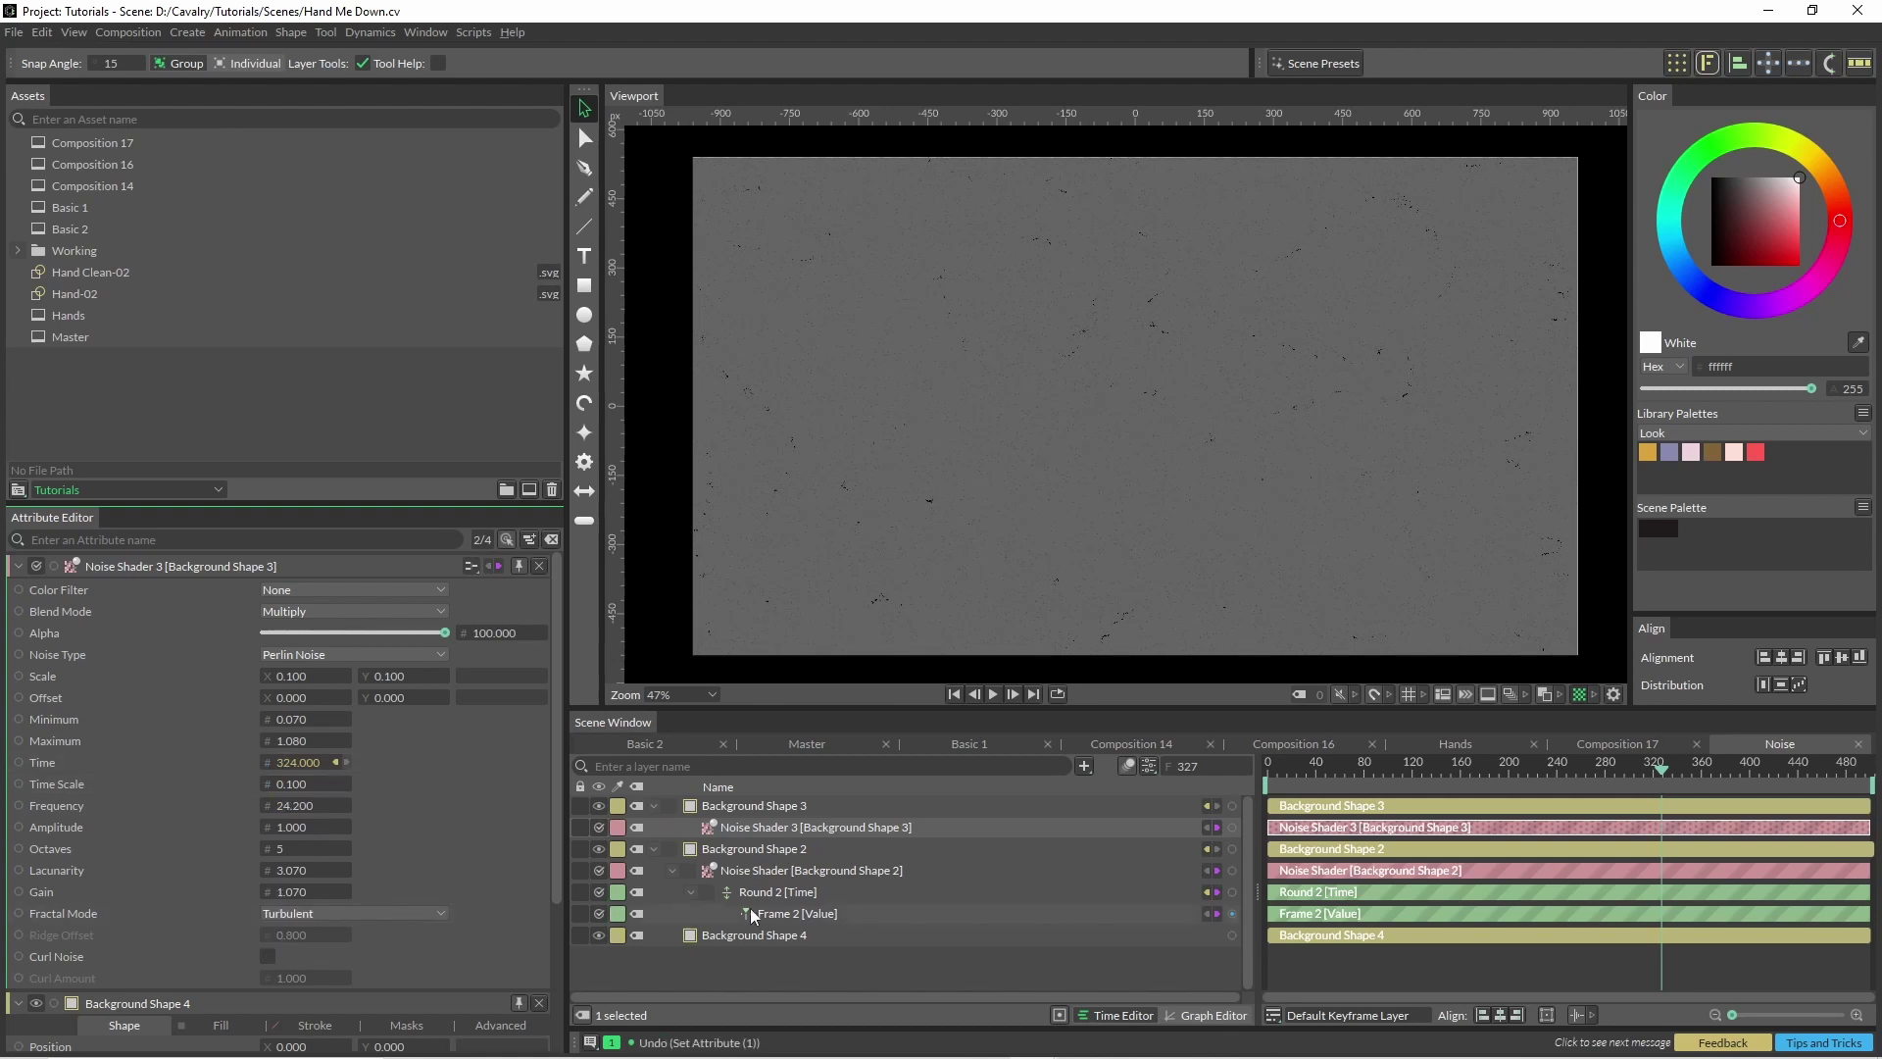
{"action": "left_click", "coordinate": [800, 870]}
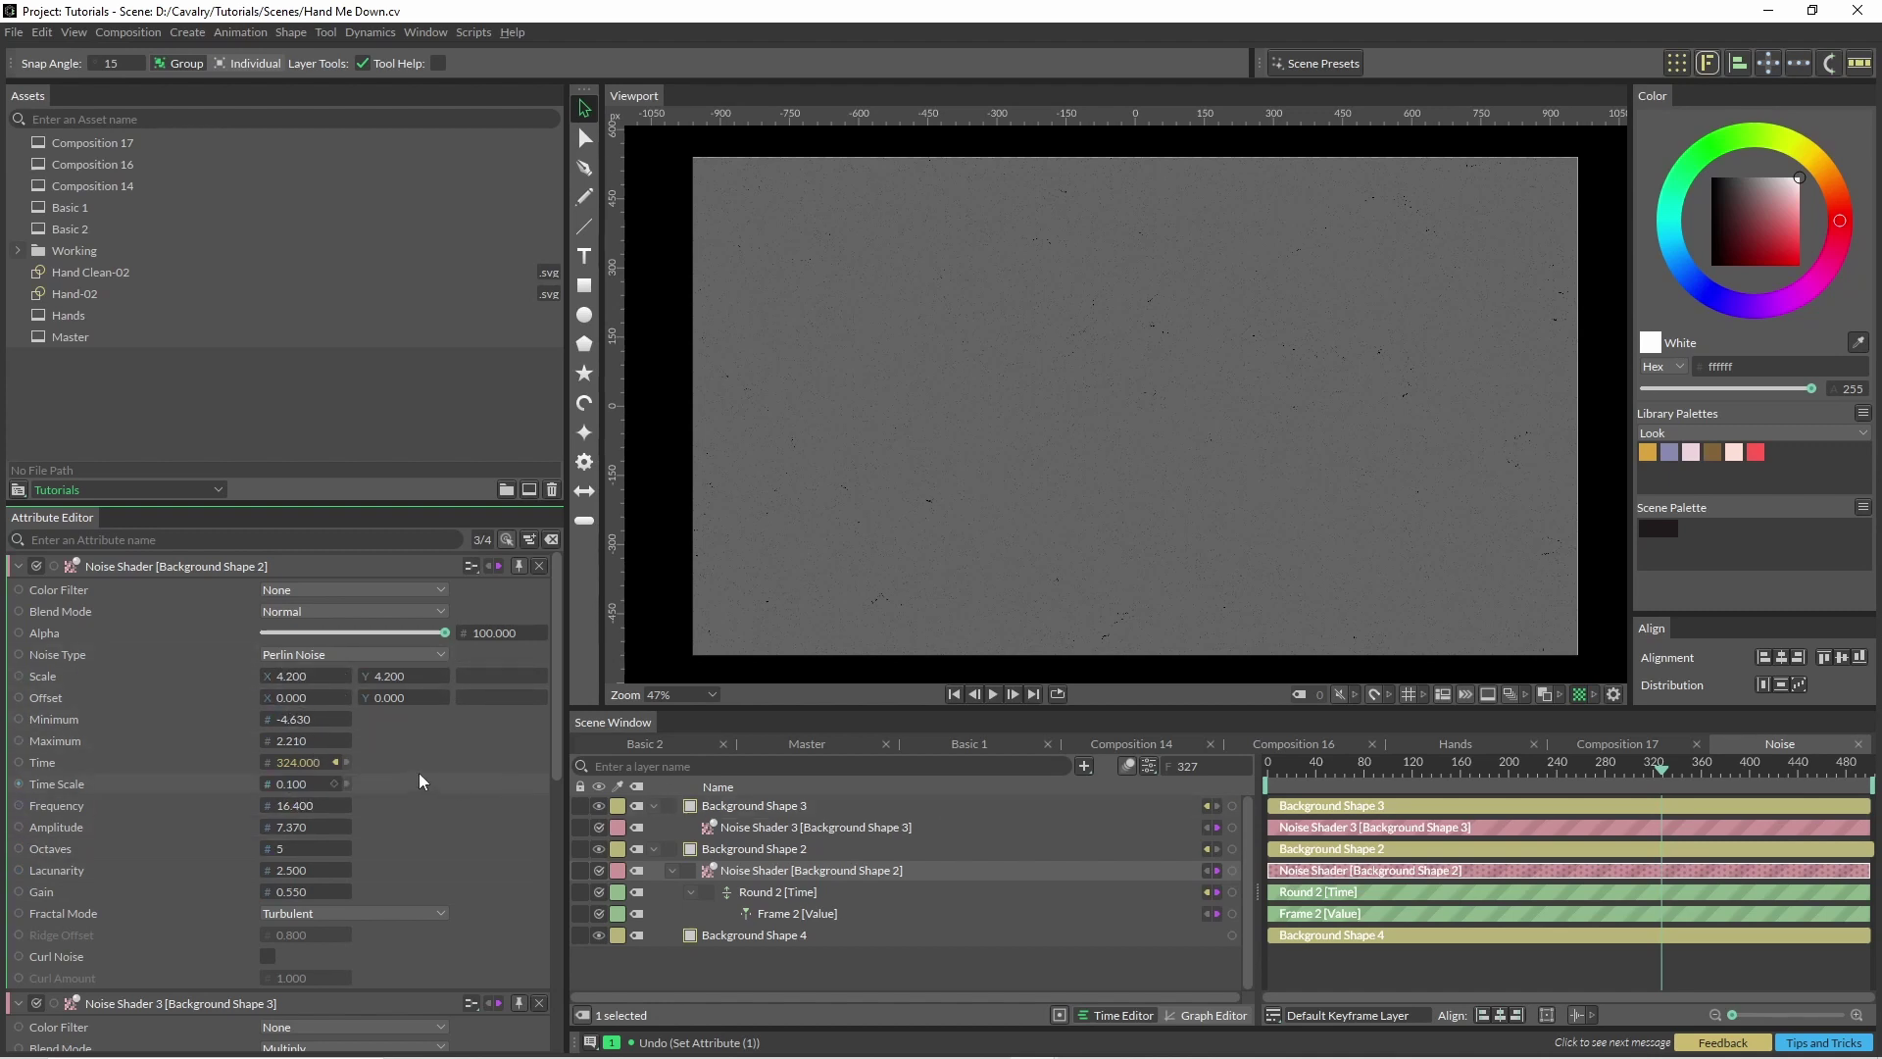
Step: Adjust the noise Minimum value, preview the grain animation, then delete Background Shape 4
{"action": "mouse_move", "coordinate": [315, 745]}
{"action": "left_mouse_down"}
{"action": "mouse_move", "coordinate": [375, 745]}
{"action": "mouse_move", "coordinate": [291, 755]}
{"action": "left_mouse_up"}
{"action": "key", "text": "ctrl+z"}
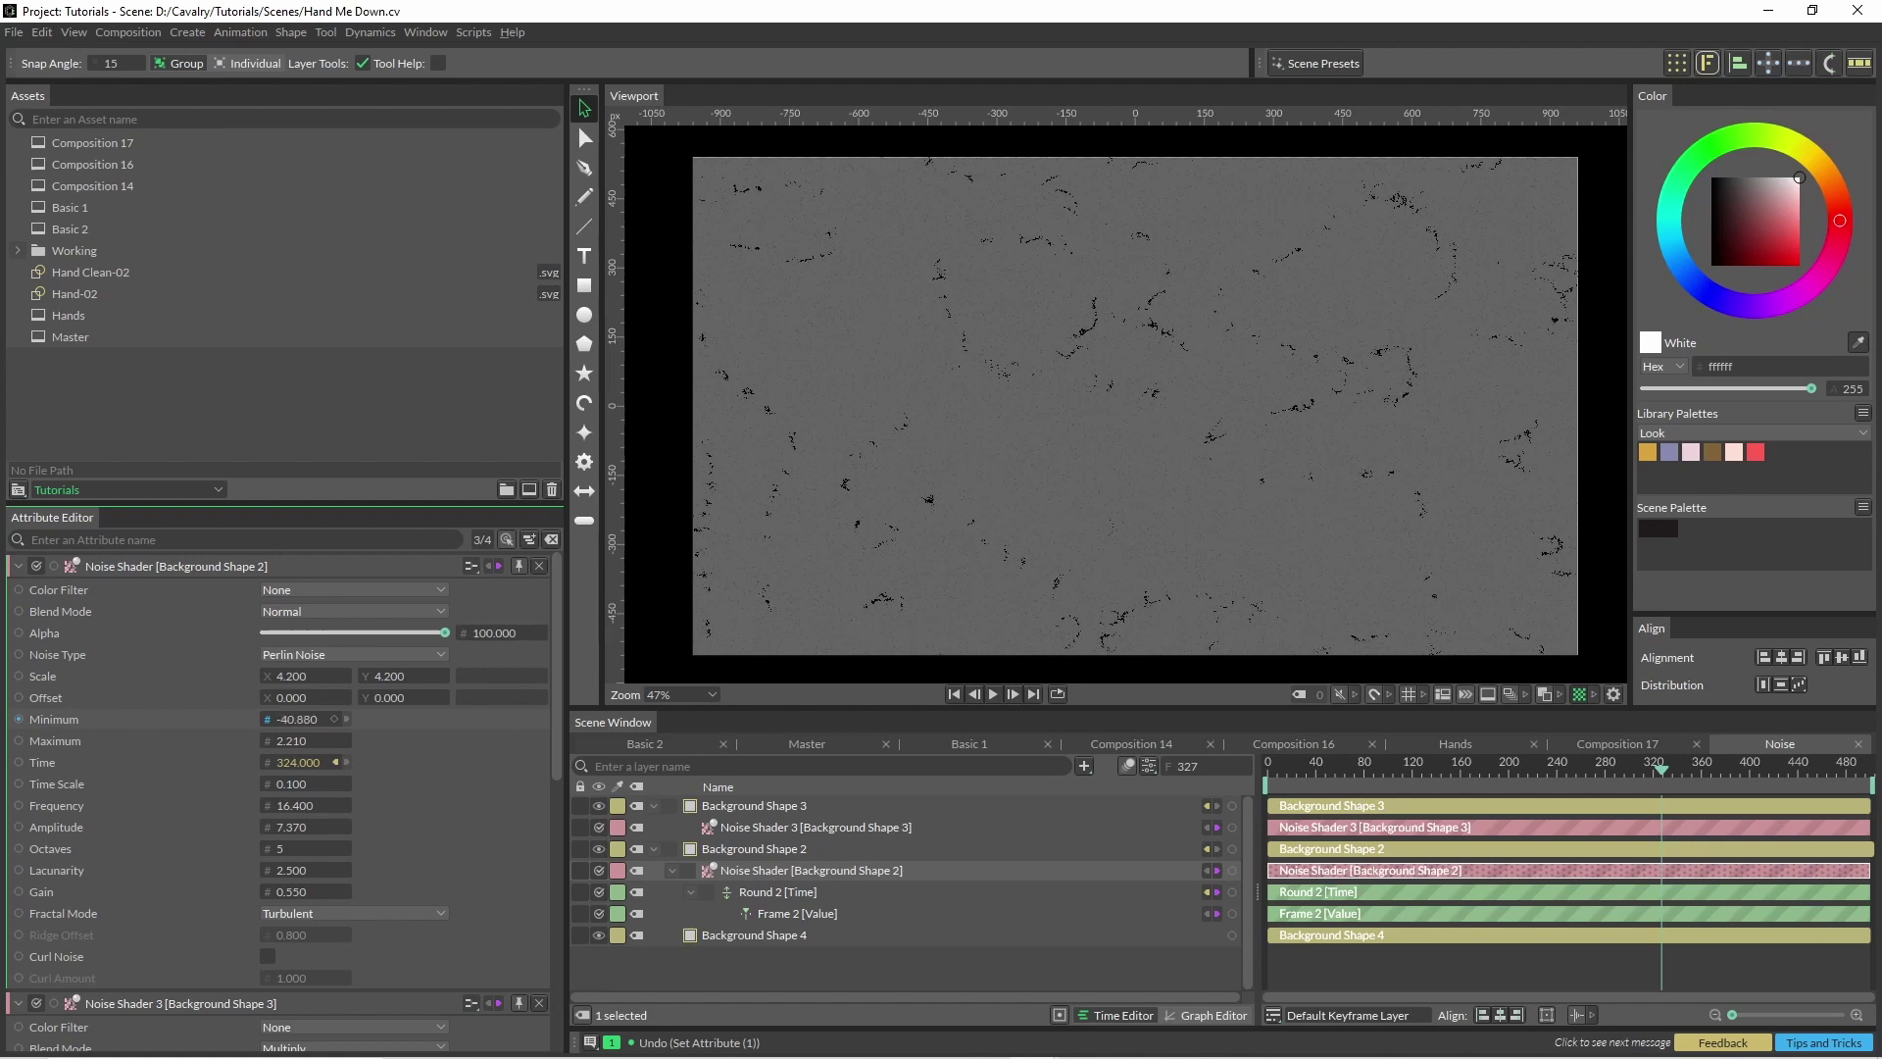
{"action": "left_click_drag", "start_coordinate": [291, 725], "coordinate": [408, 735]}
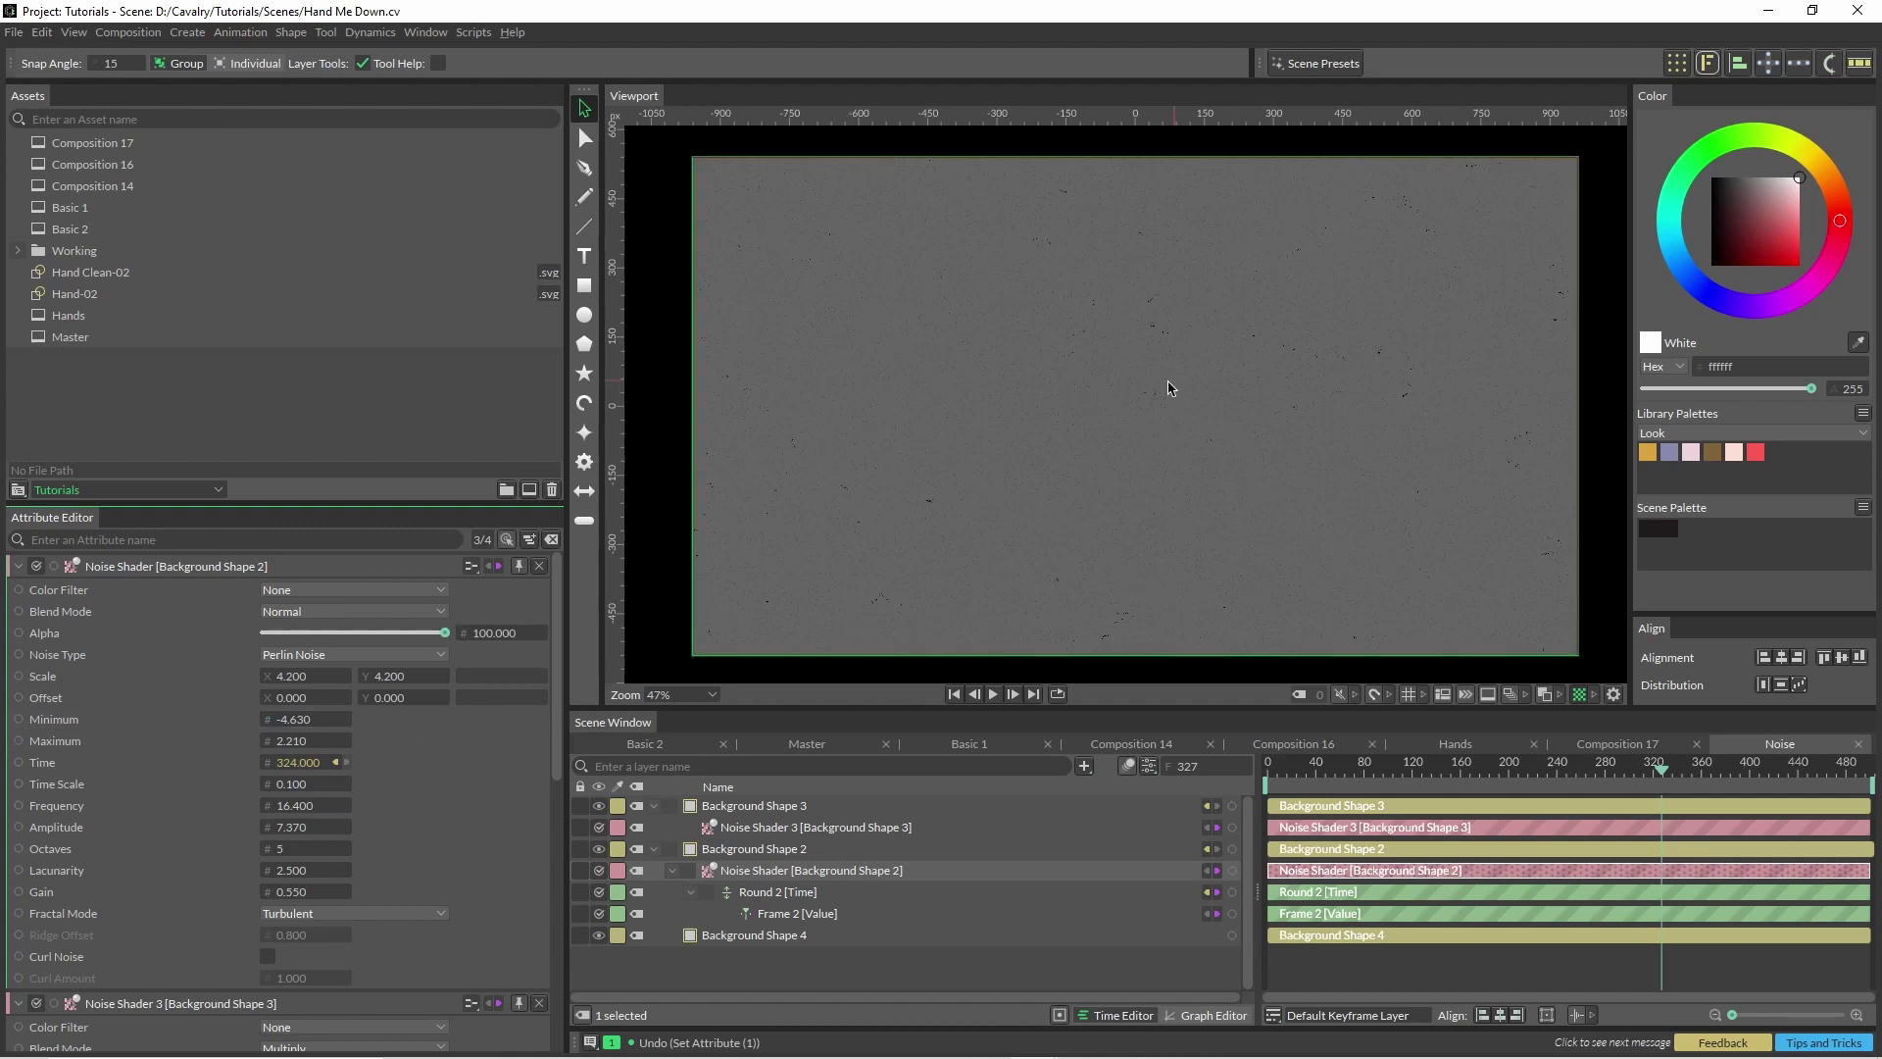
{"action": "key", "text": "space"}
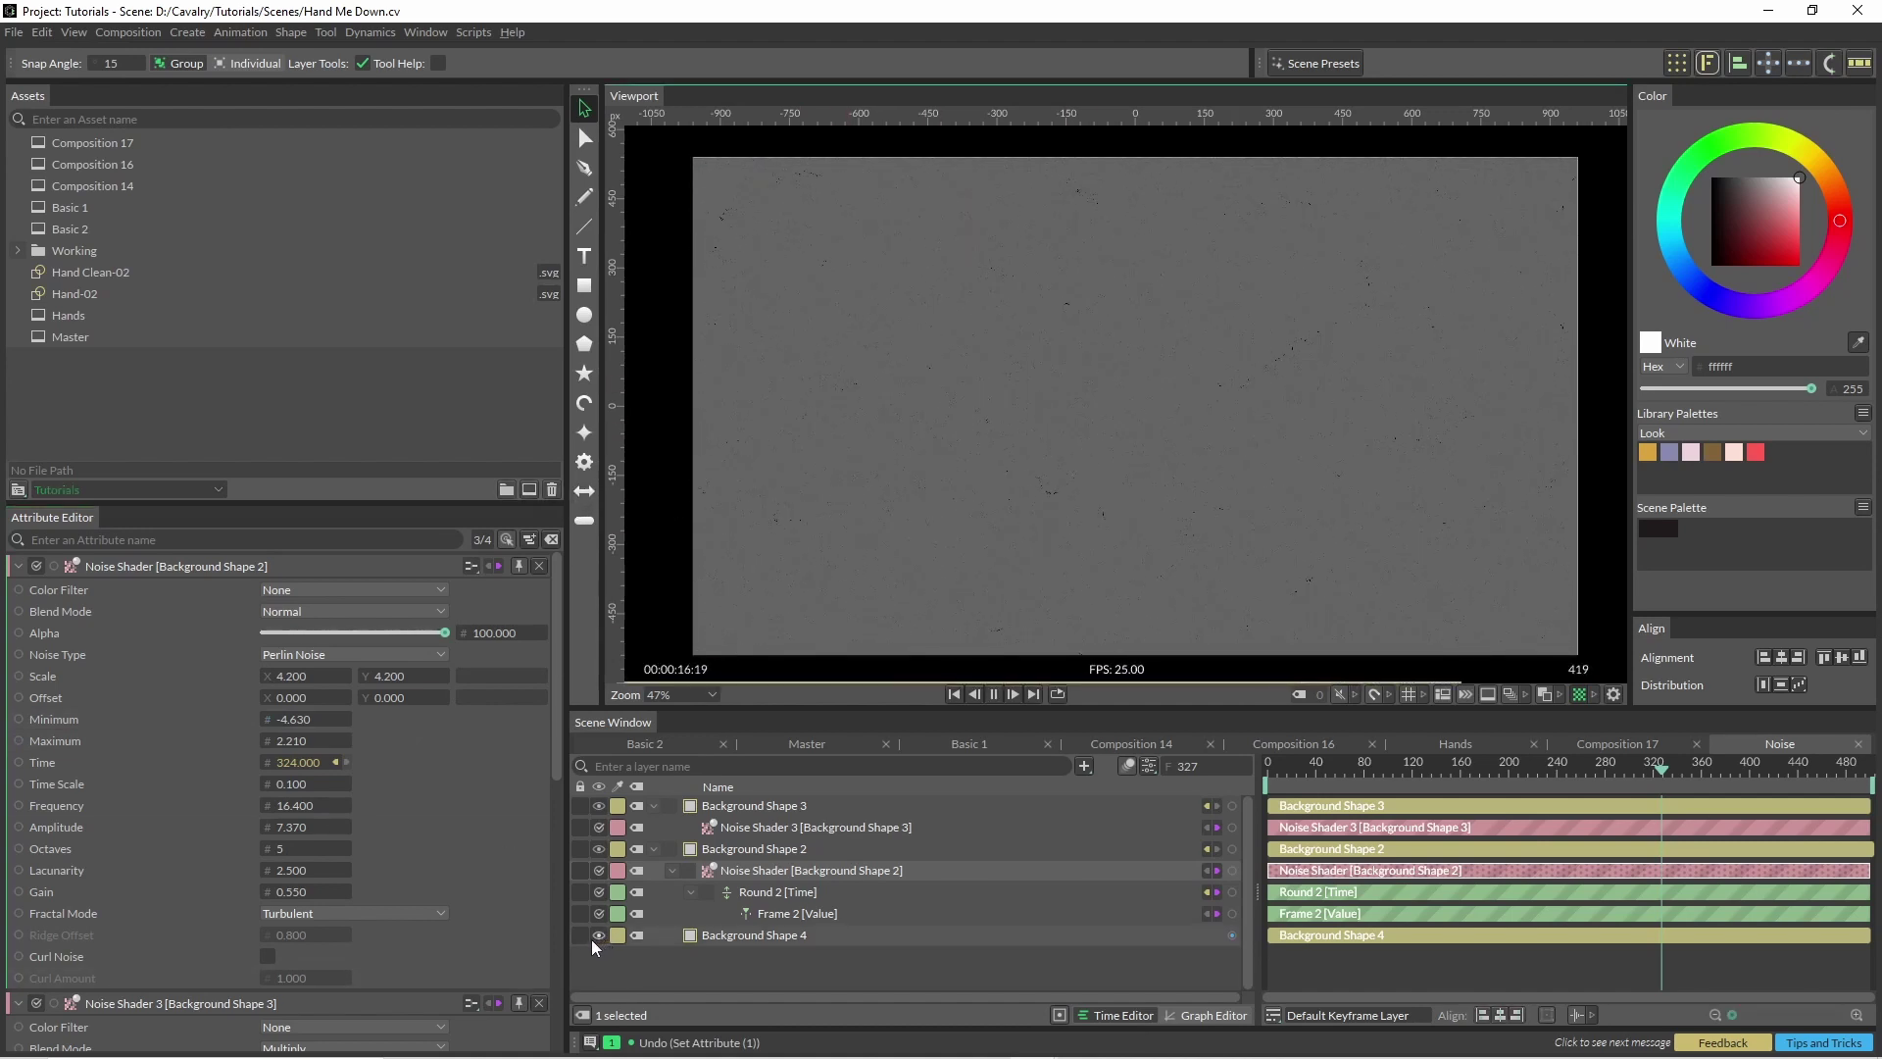
{"action": "key", "text": "space"}
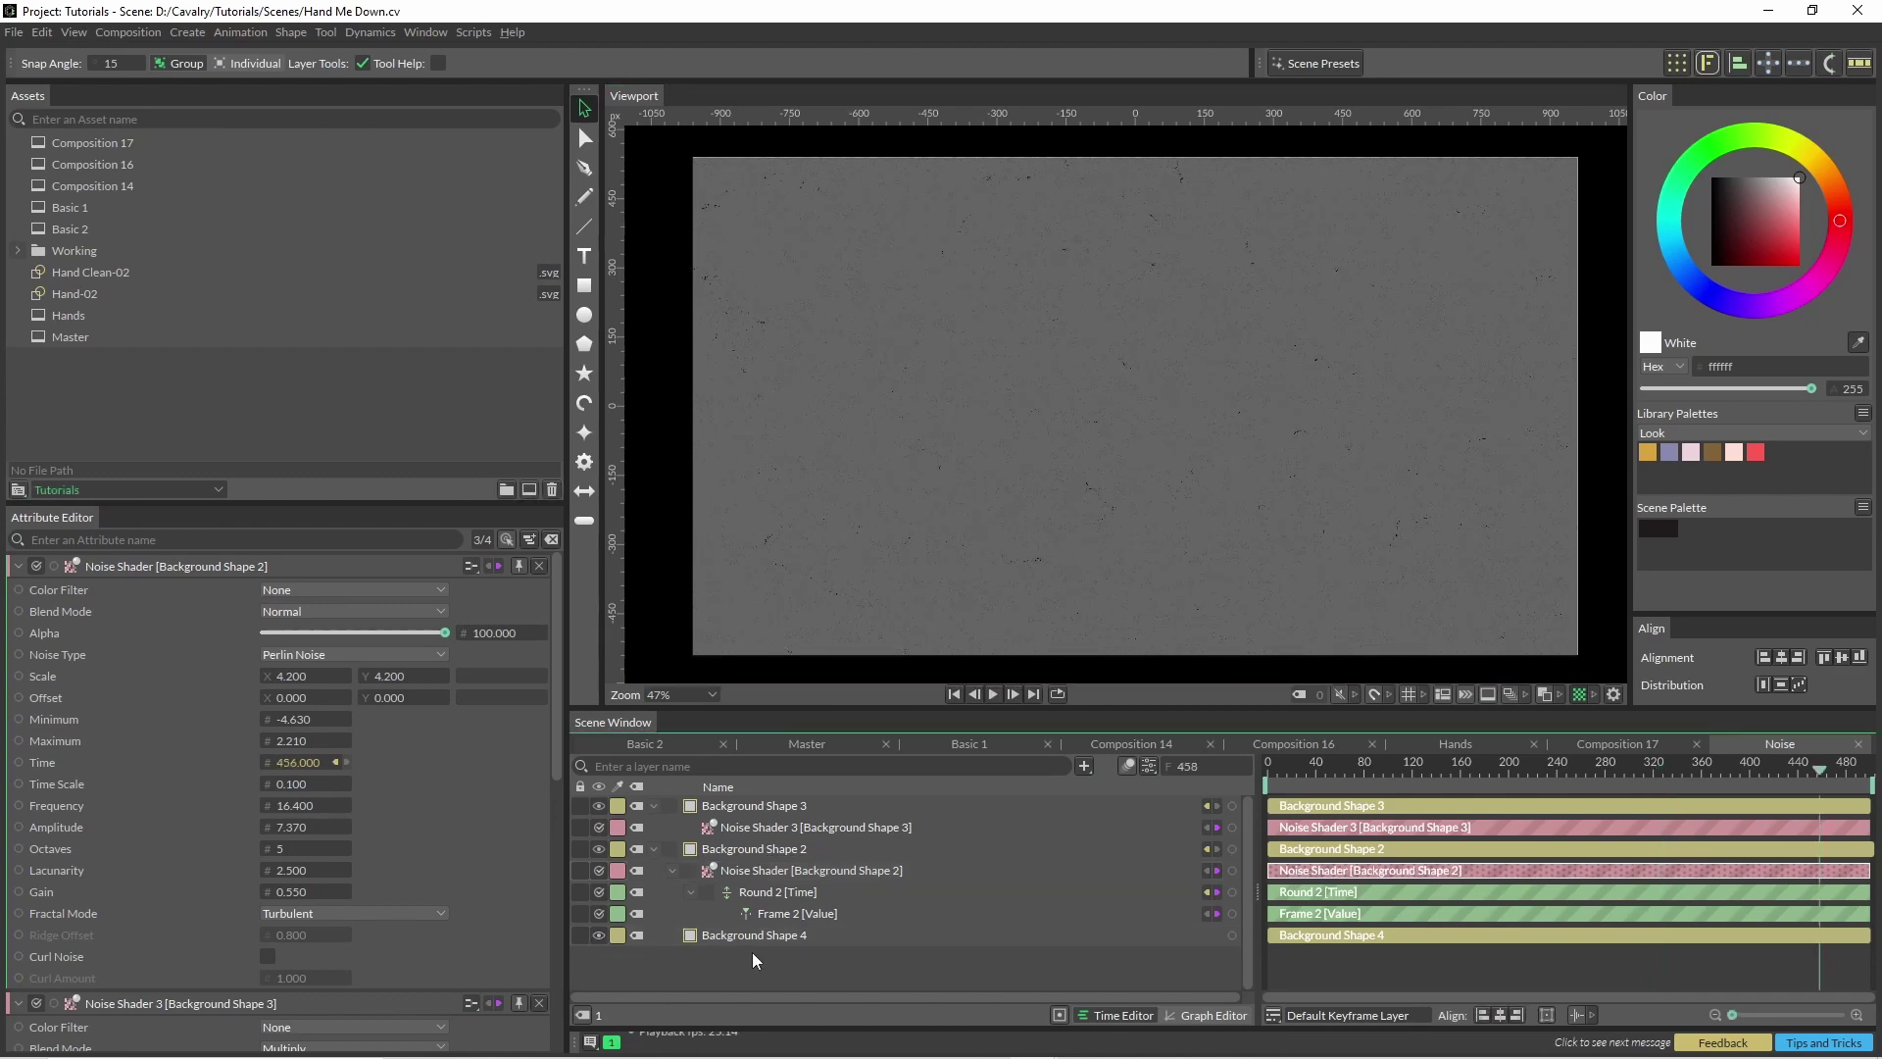
{"action": "left_click", "coordinate": [753, 937]}
{"action": "key", "text": "Delete"}
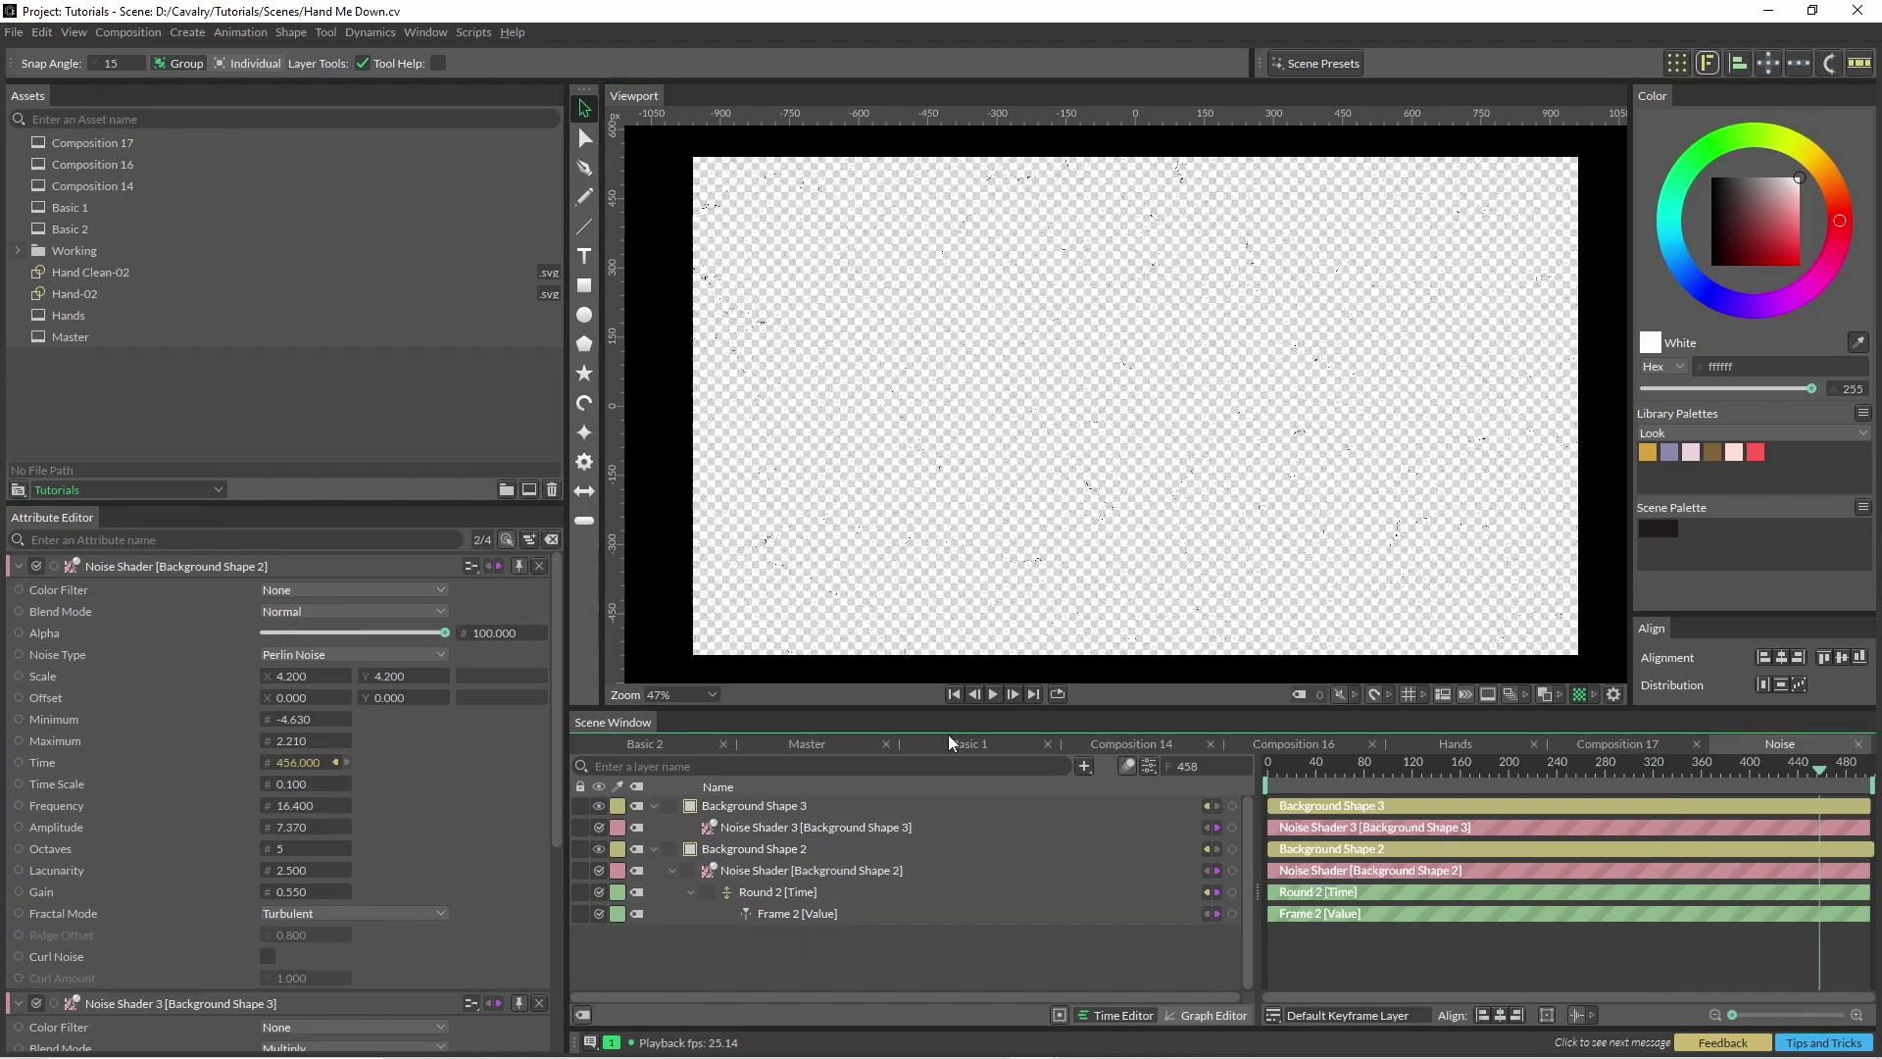
Step: Open the Master composition and play the coloured hands over the grainy black background
{"action": "double_click", "coordinate": [124, 337]}
{"action": "key", "text": "space"}
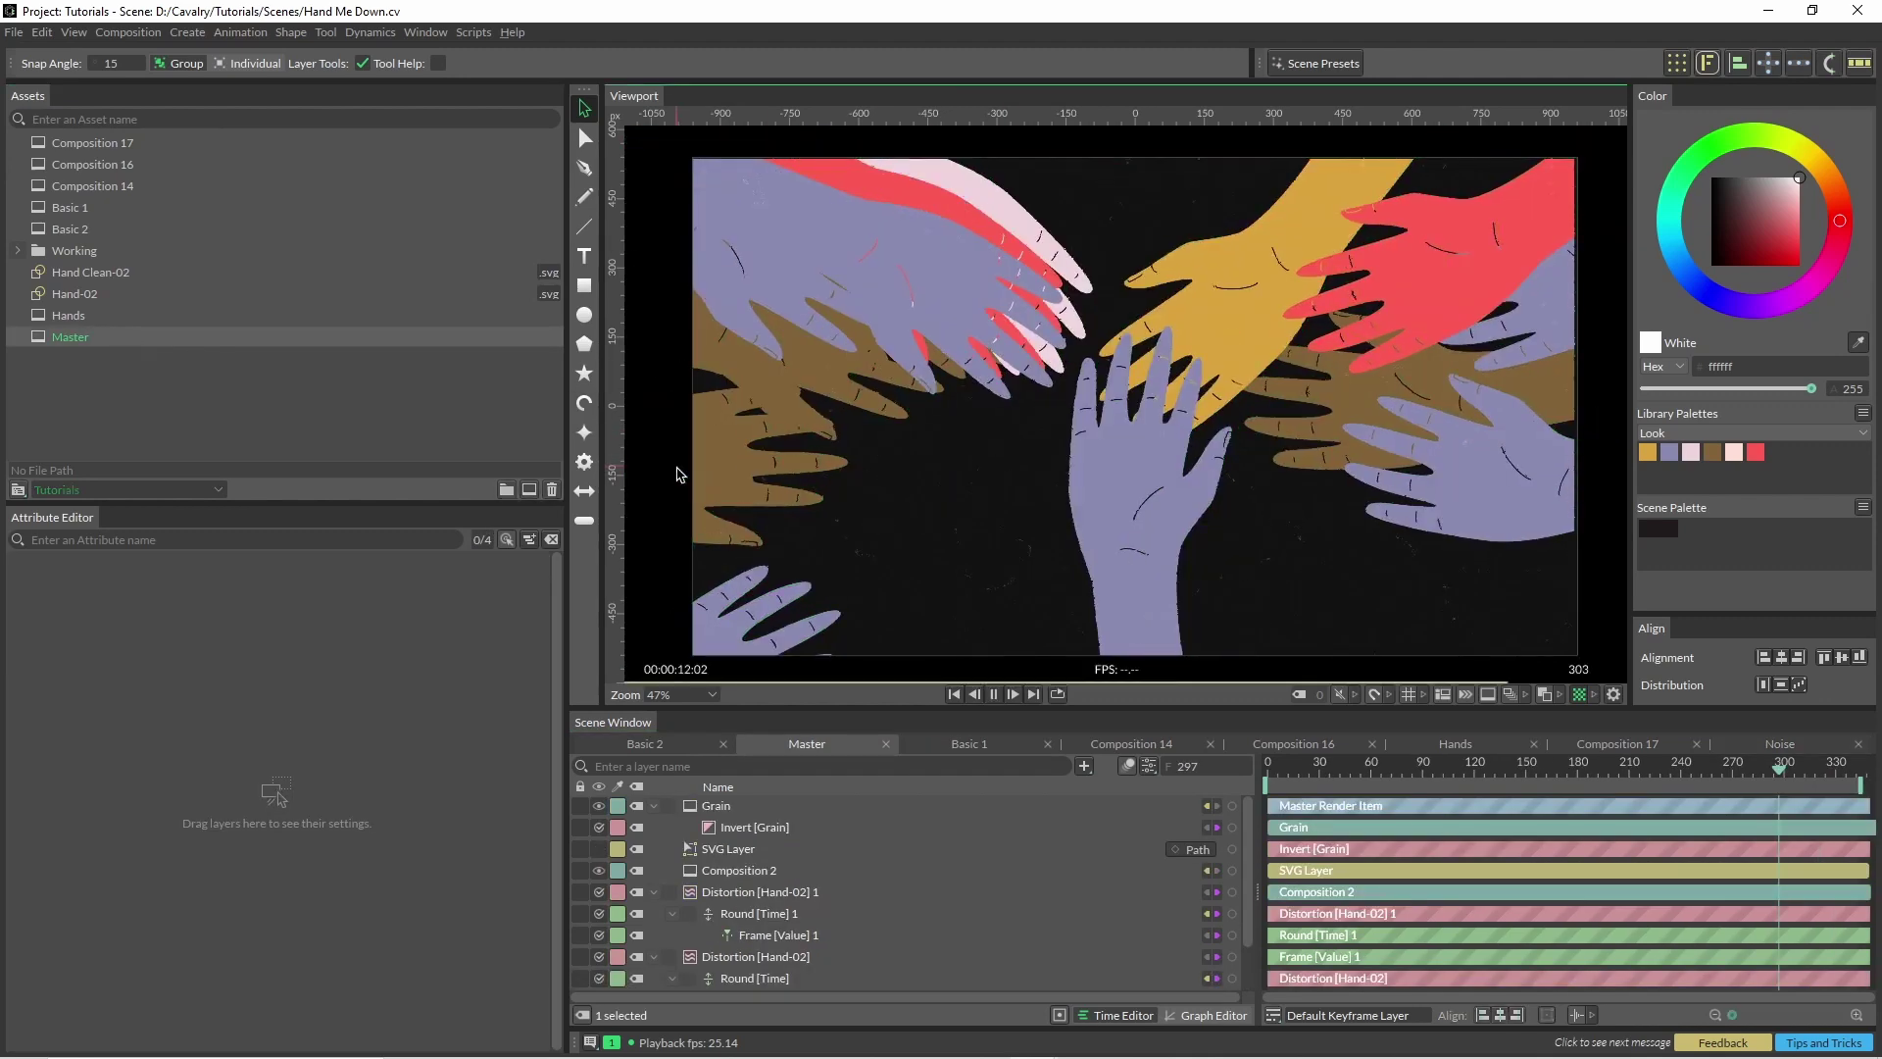